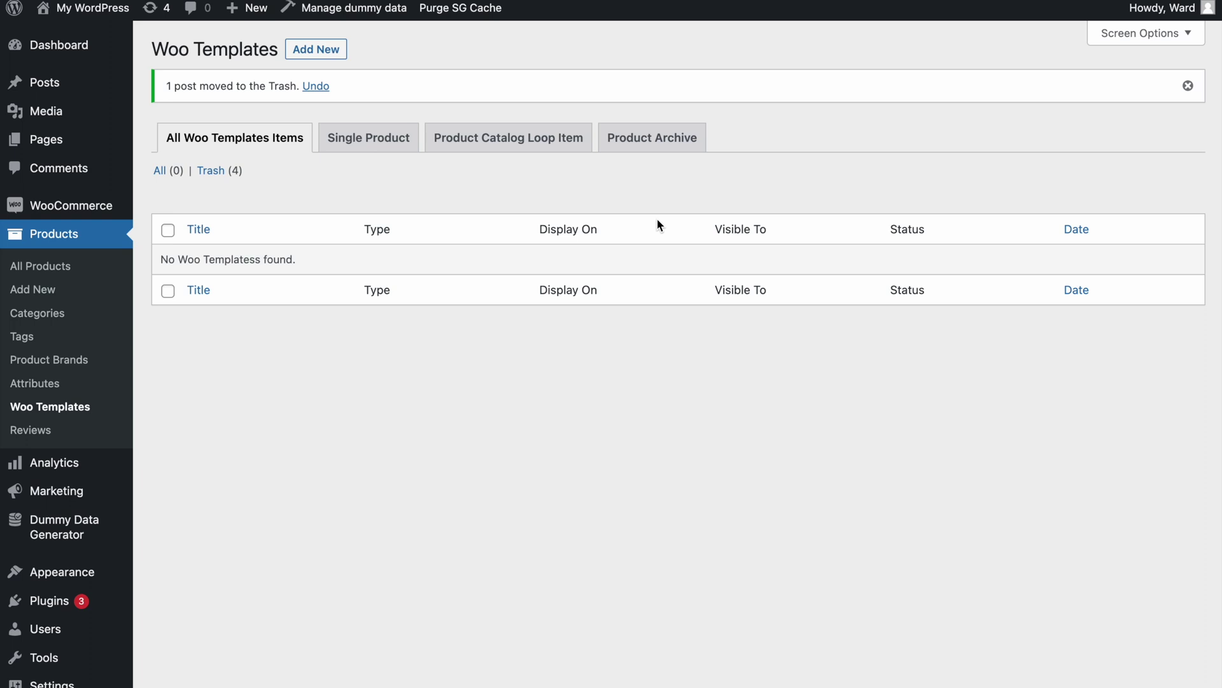
Go to the Installed Plugins page in the admin
{"action": "left_click", "coordinate": [61, 601]}
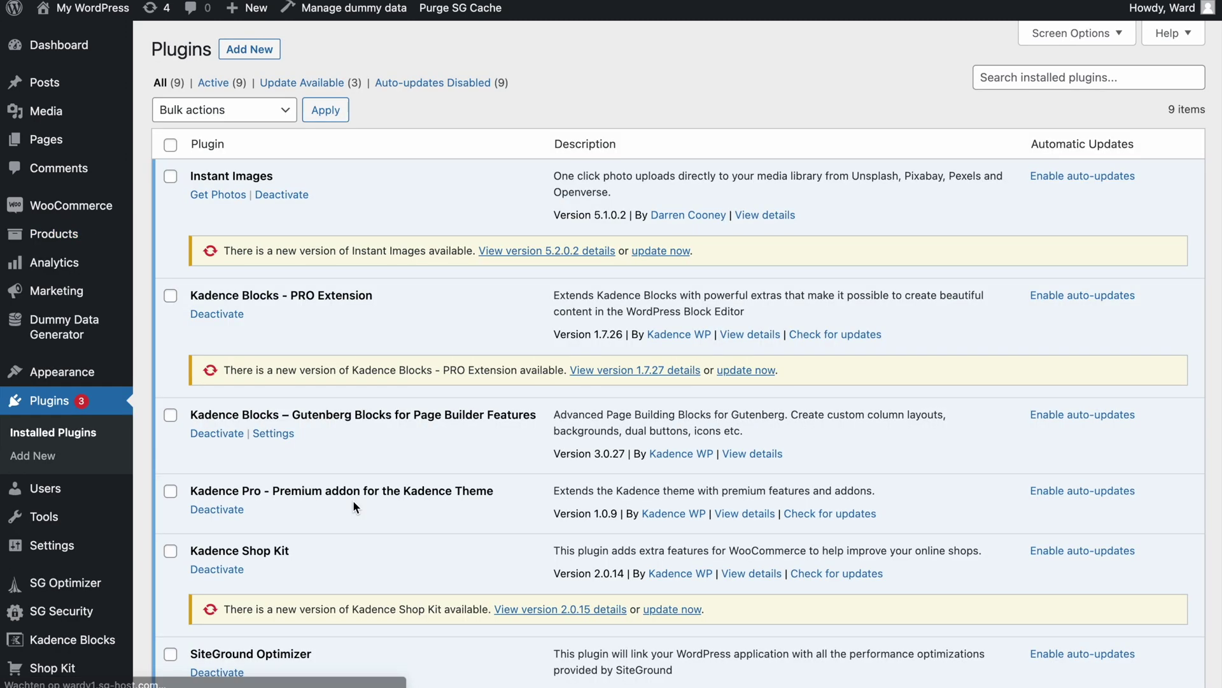
Scroll the installed plugins down to Kadence Shop Kit and briefly highlight its name
{"action": "scroll", "coordinate": [354, 501], "scroll_direction": "down", "scroll_amount": 3}
{"action": "scroll", "coordinate": [353, 502], "scroll_direction": "down", "scroll_amount": 5}
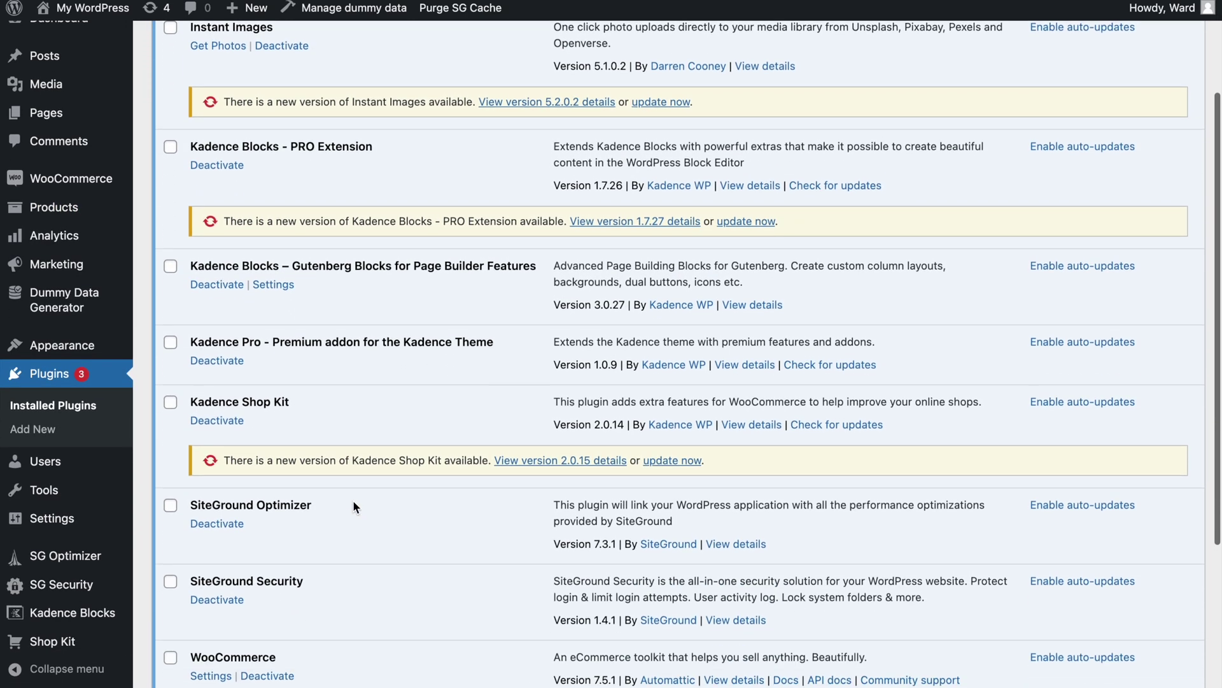
{"action": "left_click_drag", "start_coordinate": [290, 314], "coordinate": [190, 318]}
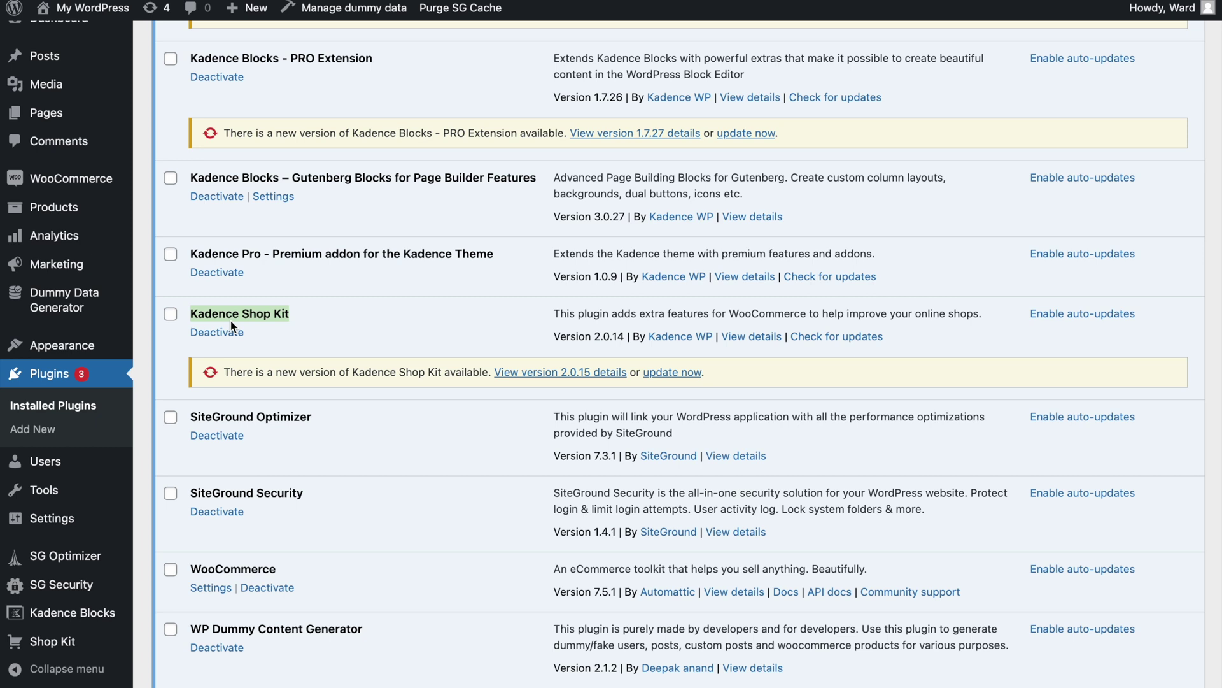
{"action": "left_click", "coordinate": [257, 316]}
{"action": "mouse_move", "coordinate": [83, 347]}
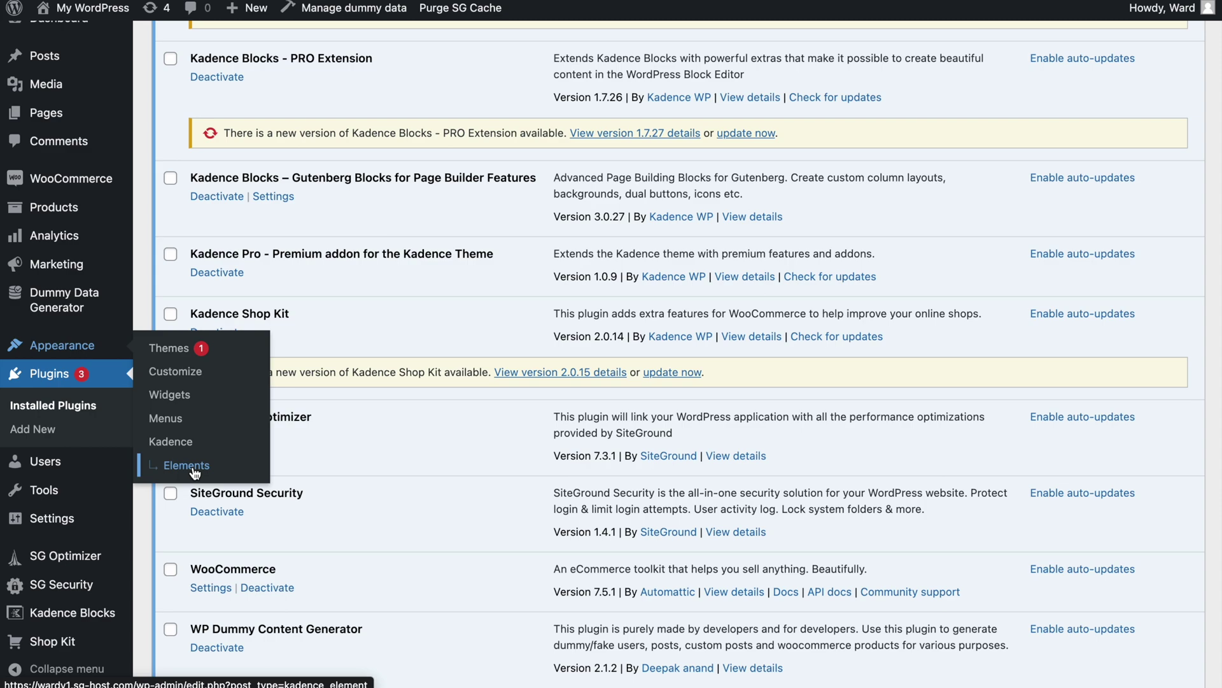
Browse the front-end Shop grid of two-column cards and highlight a product's Test title
{"action": "left_click", "coordinate": [185, 465]}
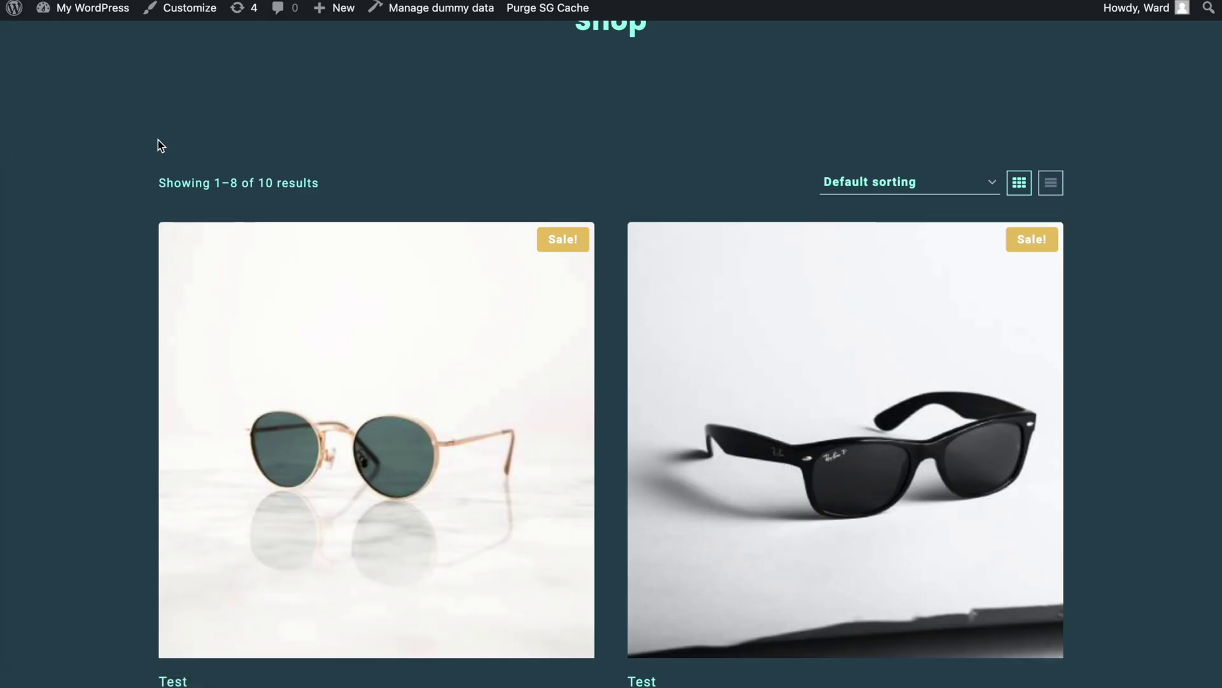
{"action": "scroll", "coordinate": [158, 142], "scroll_direction": "down", "scroll_amount": 2}
{"action": "scroll", "coordinate": [327, 317], "scroll_direction": "down", "scroll_amount": 3}
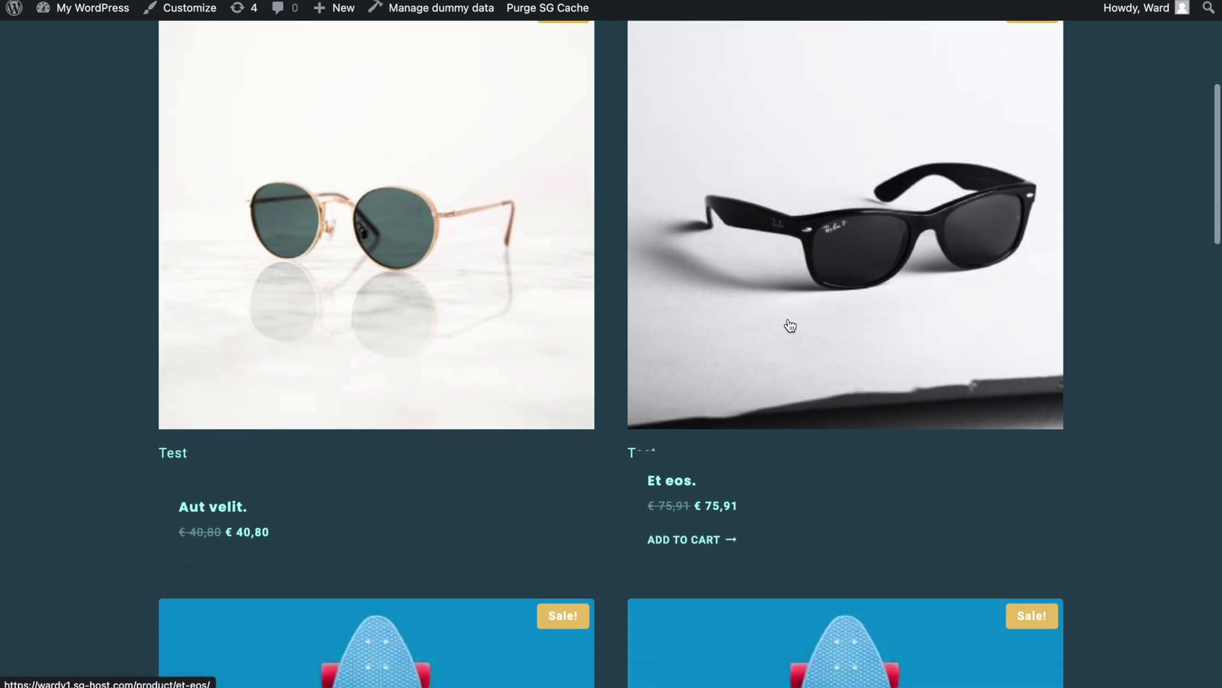
{"action": "scroll", "coordinate": [800, 333], "scroll_direction": "up", "scroll_amount": 2}
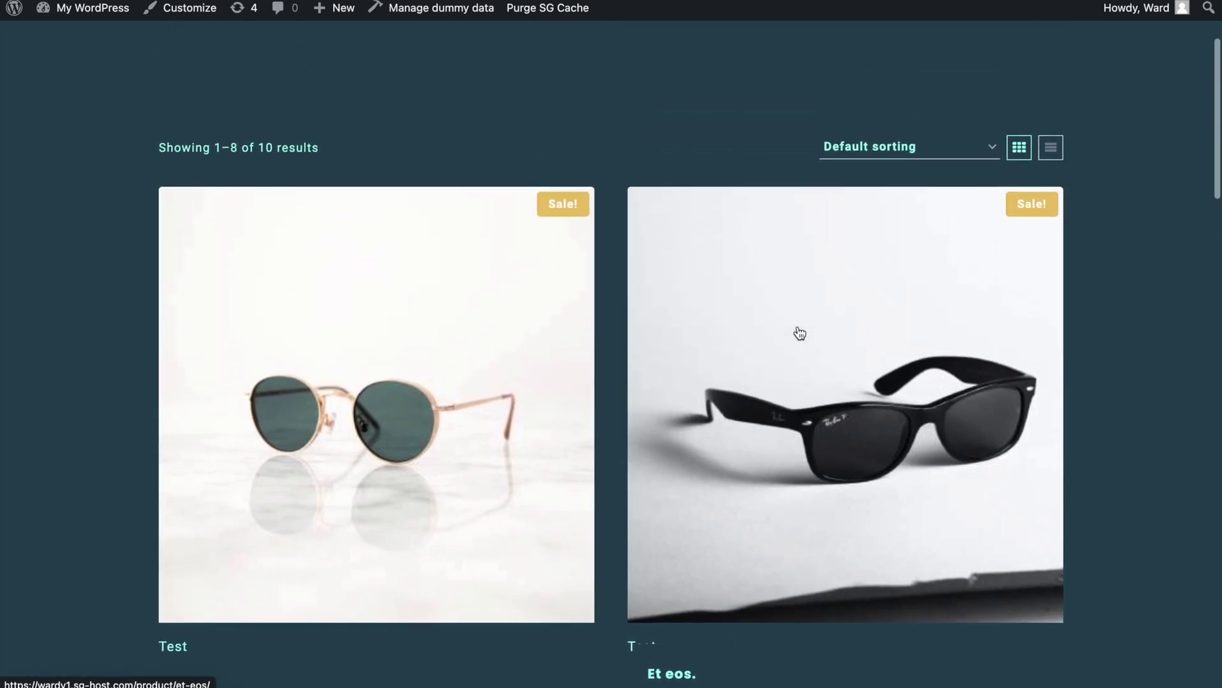
{"action": "scroll", "coordinate": [800, 332], "scroll_direction": "down", "scroll_amount": 3}
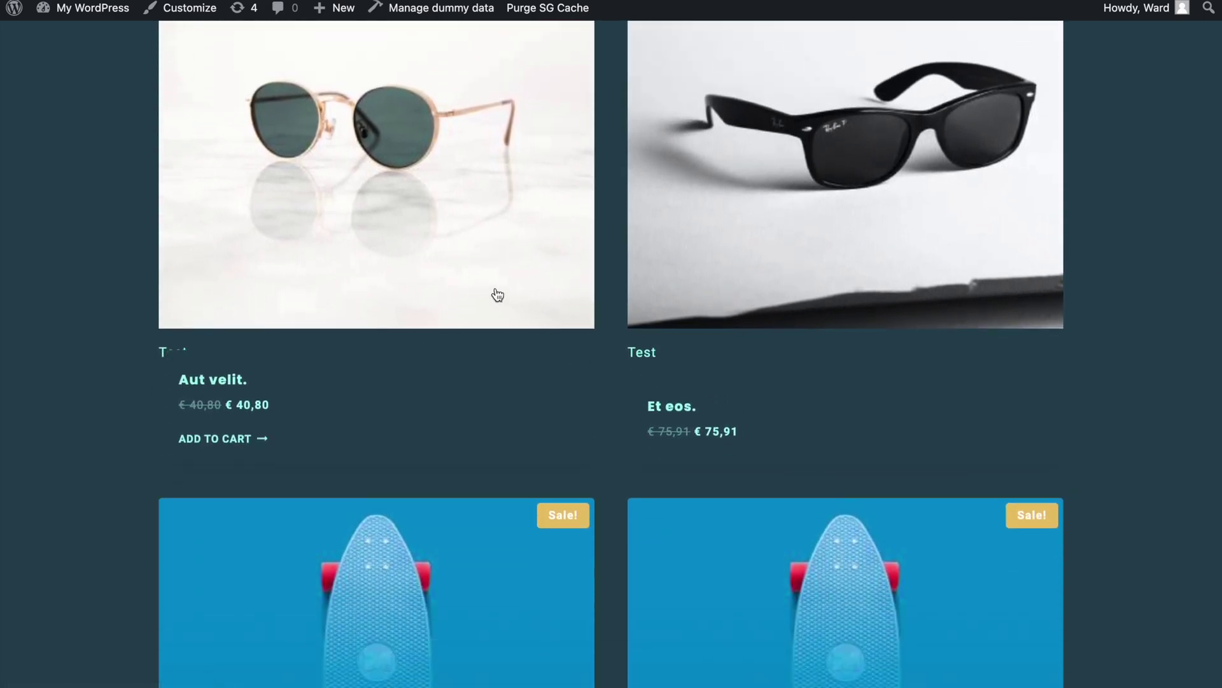
{"action": "scroll", "coordinate": [503, 312], "scroll_direction": "up", "scroll_amount": 3}
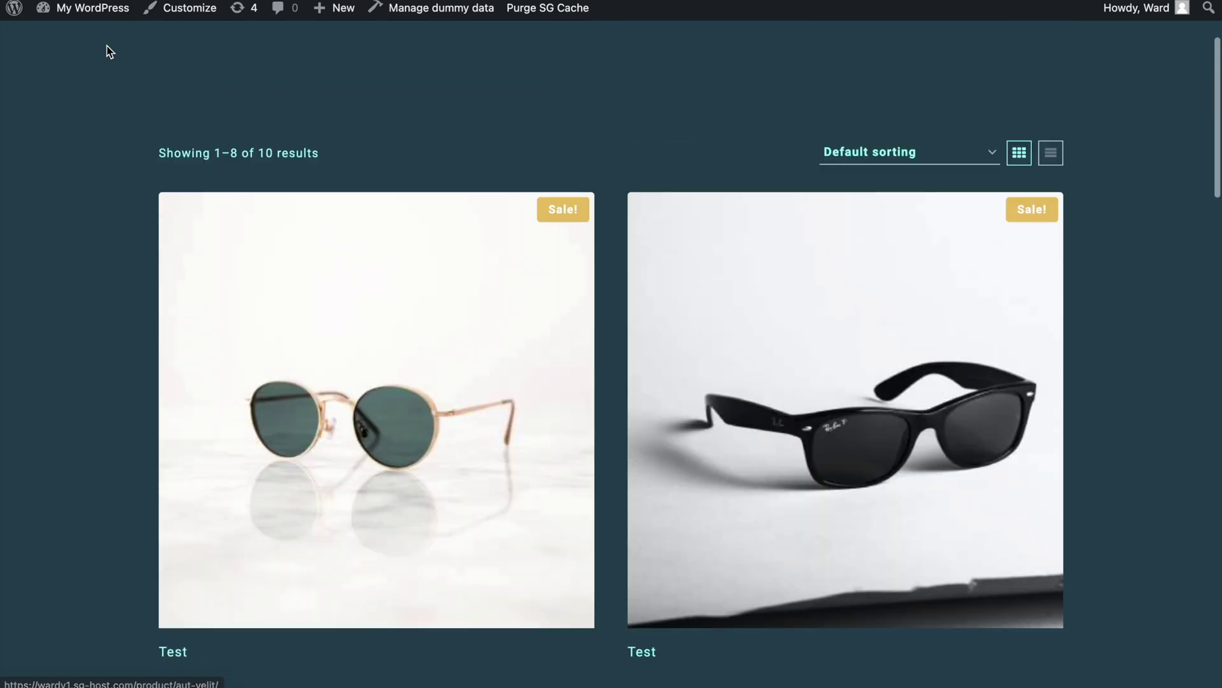
{"action": "scroll", "coordinate": [192, 108], "scroll_direction": "up", "scroll_amount": 2}
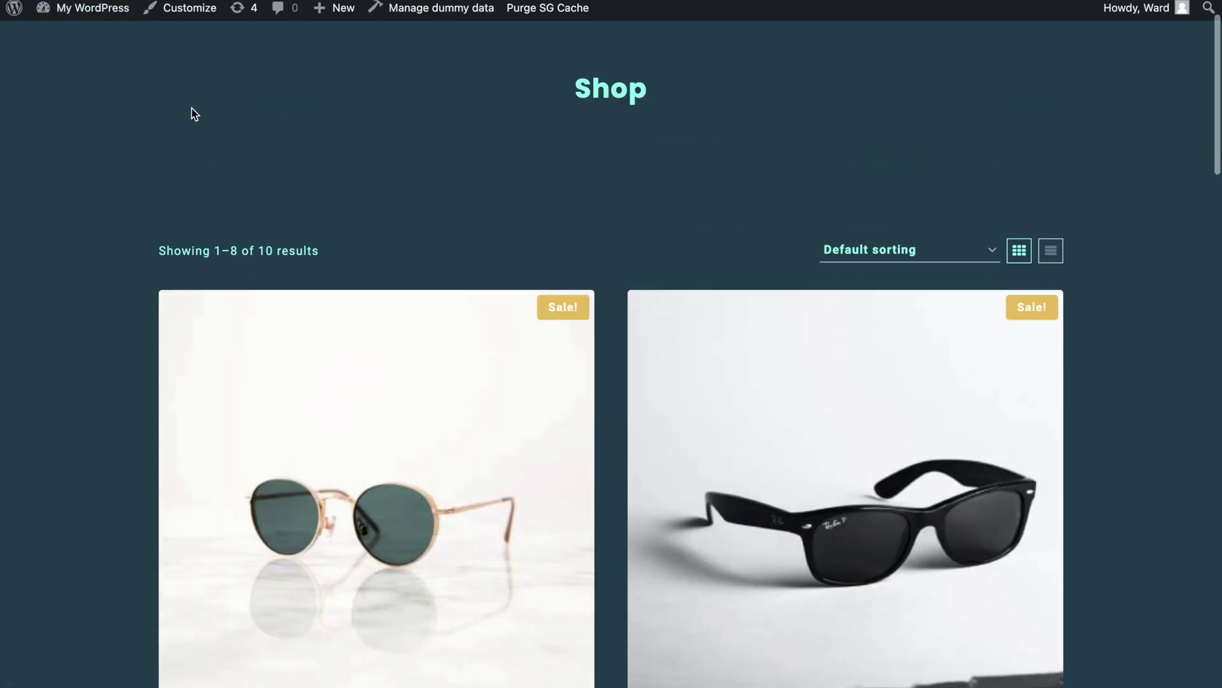
{"action": "scroll", "coordinate": [213, 293], "scroll_direction": "down", "scroll_amount": 6}
{"action": "left_click_drag", "start_coordinate": [145, 344], "coordinate": [121, 322]}
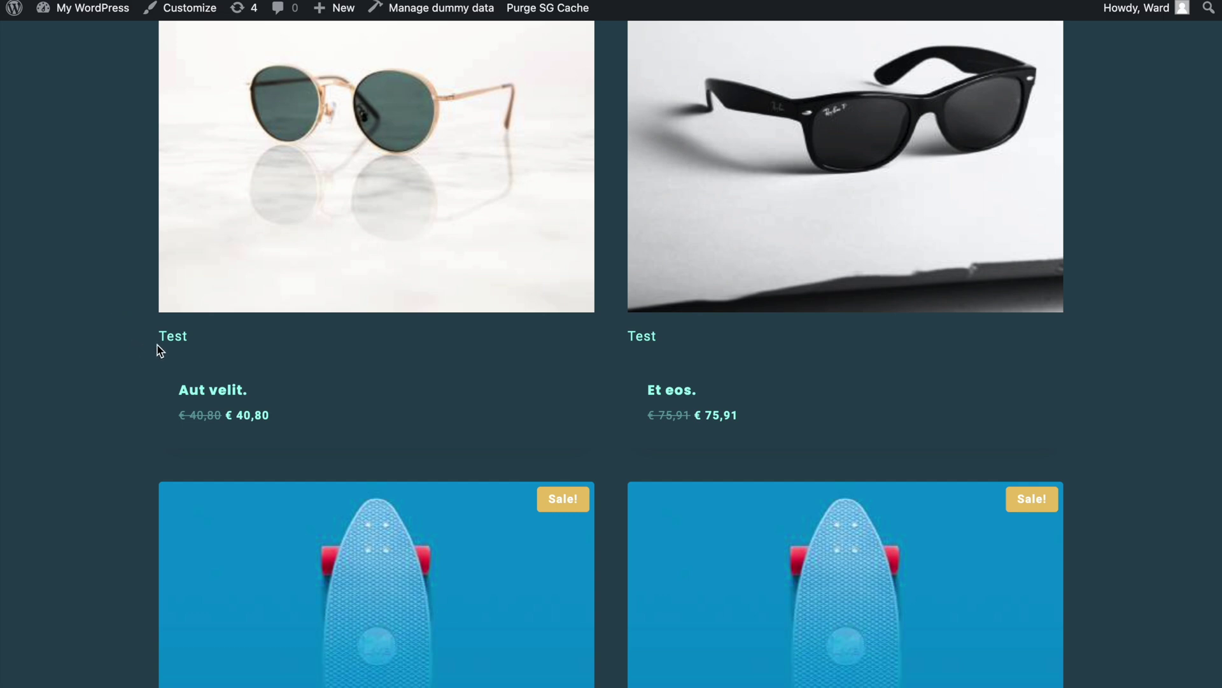
{"action": "scroll", "coordinate": [300, 201], "scroll_direction": "up", "scroll_amount": 1}
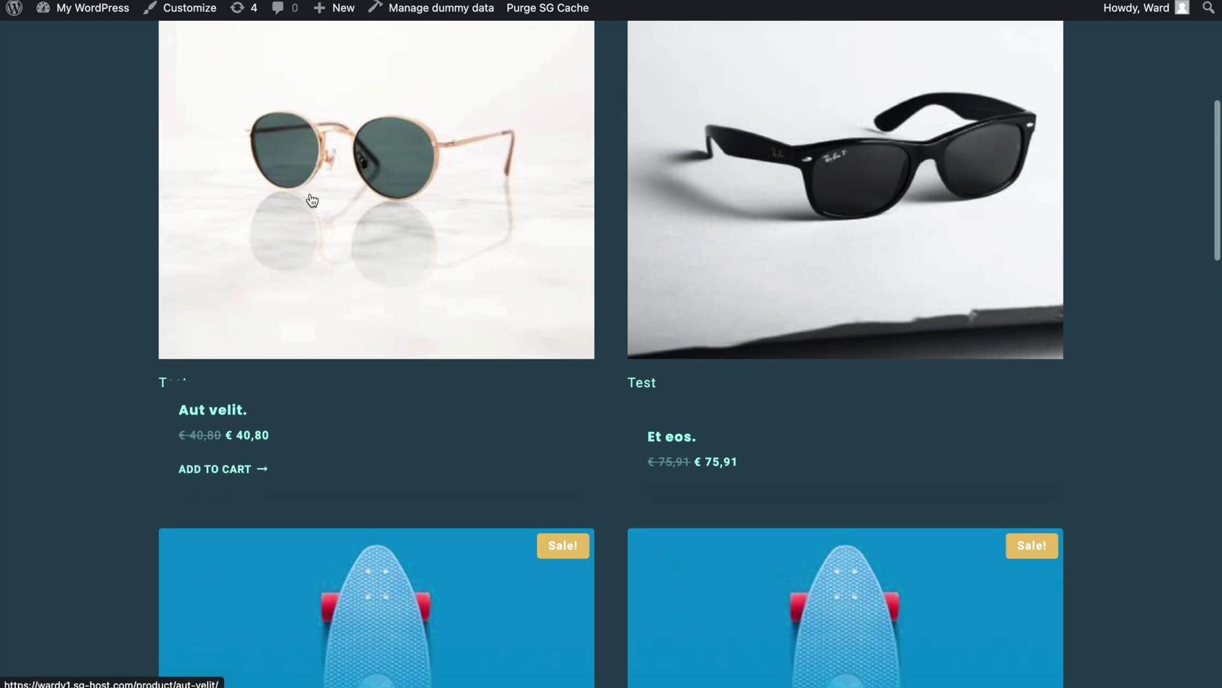
{"action": "scroll", "coordinate": [437, 185], "scroll_direction": "up", "scroll_amount": 4}
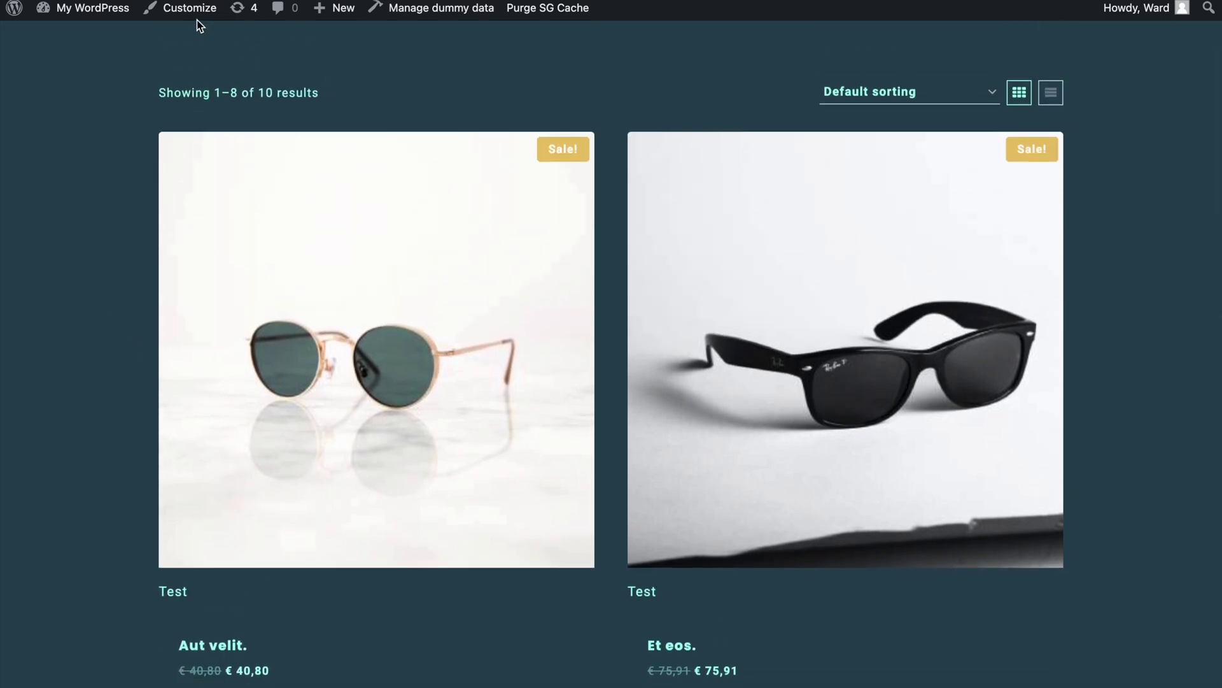
{"action": "left_click", "coordinate": [185, 9]}
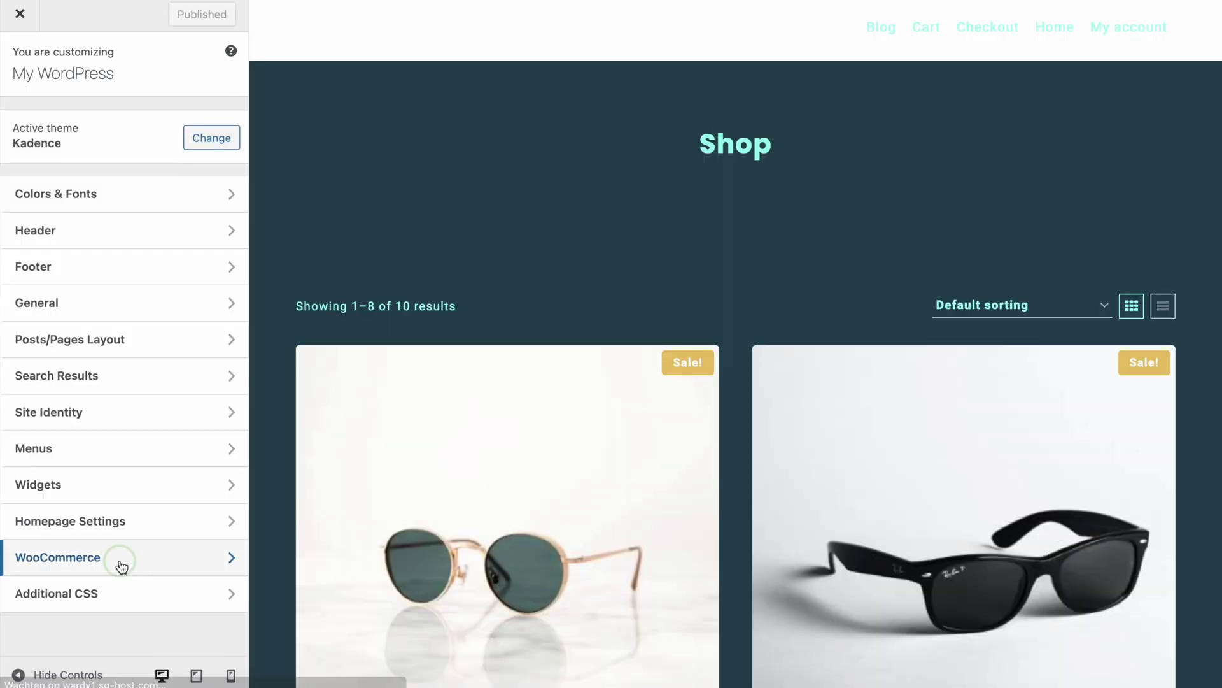
Raise WooCommerce Product Catalog products per row from 2 to 3 and publish
{"action": "left_click", "coordinate": [121, 566]}
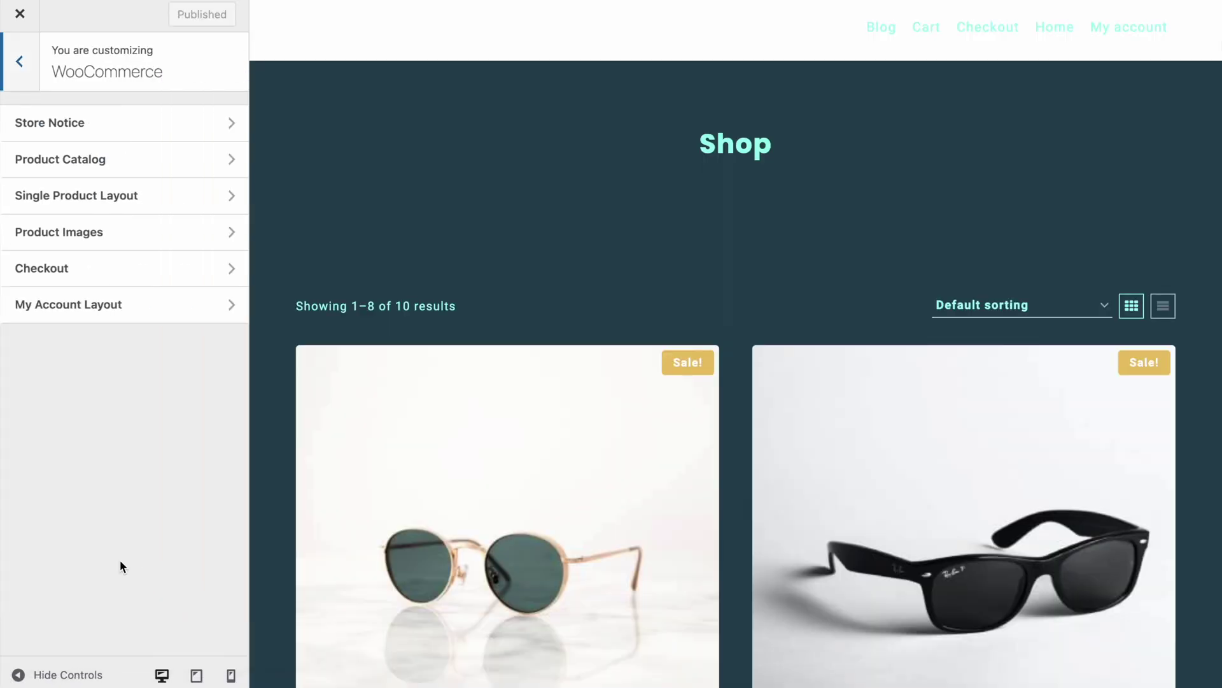
{"action": "left_click", "coordinate": [76, 160]}
{"action": "scroll", "coordinate": [44, 401], "scroll_direction": "down", "scroll_amount": 10}
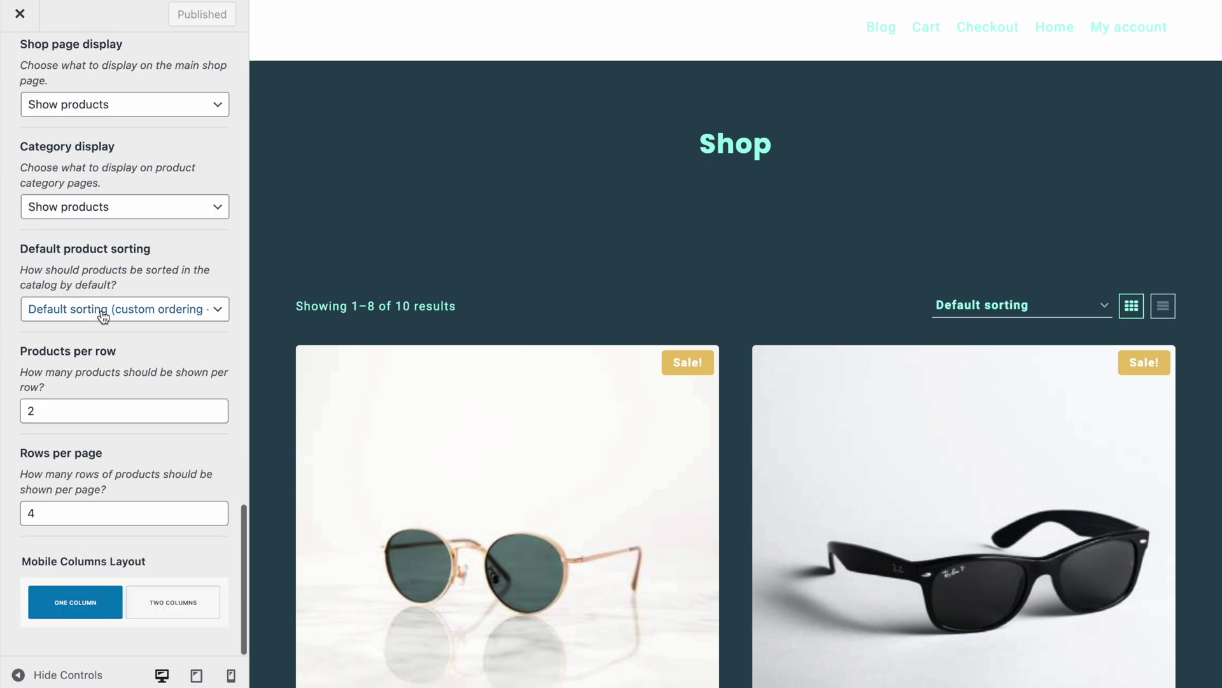
{"action": "left_click", "coordinate": [215, 406]}
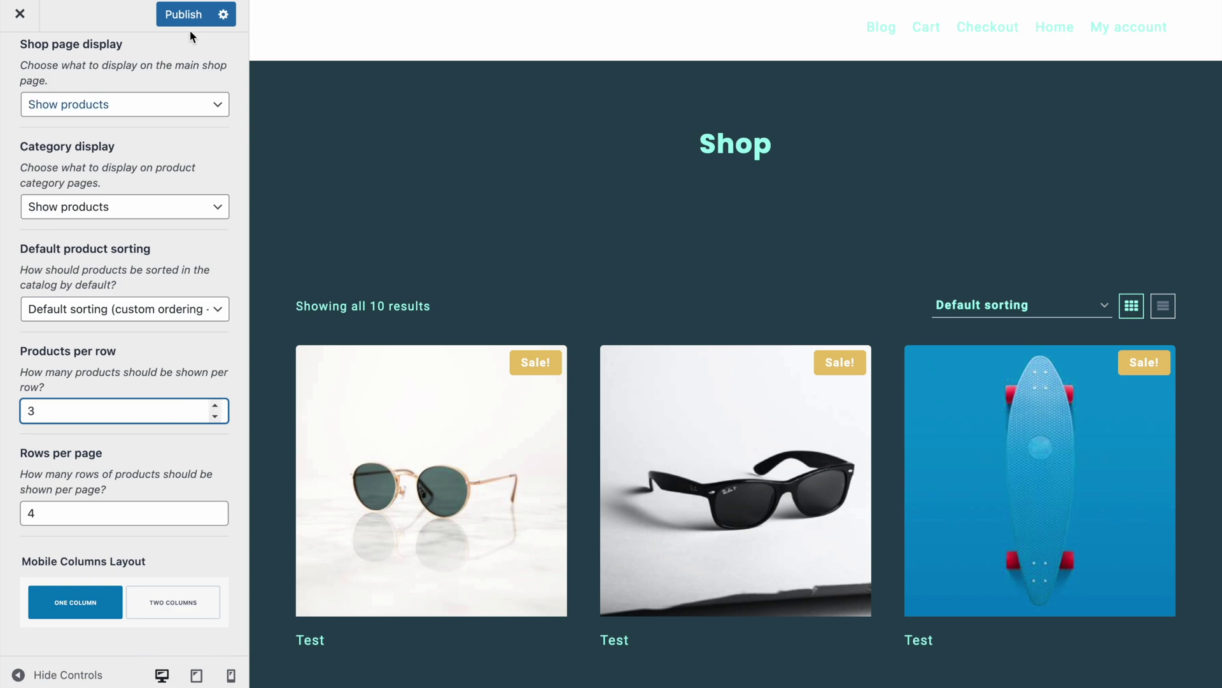
{"action": "left_click", "coordinate": [183, 25]}
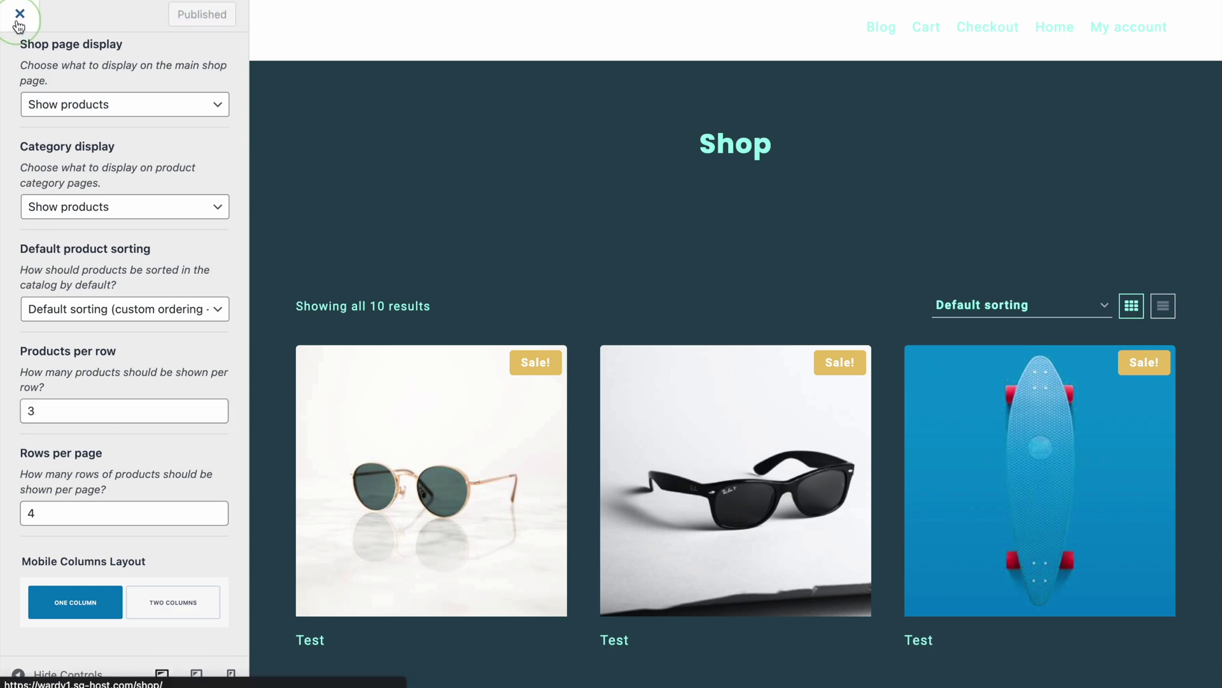
{"action": "scroll", "coordinate": [579, 203], "scroll_direction": "down", "scroll_amount": 5}
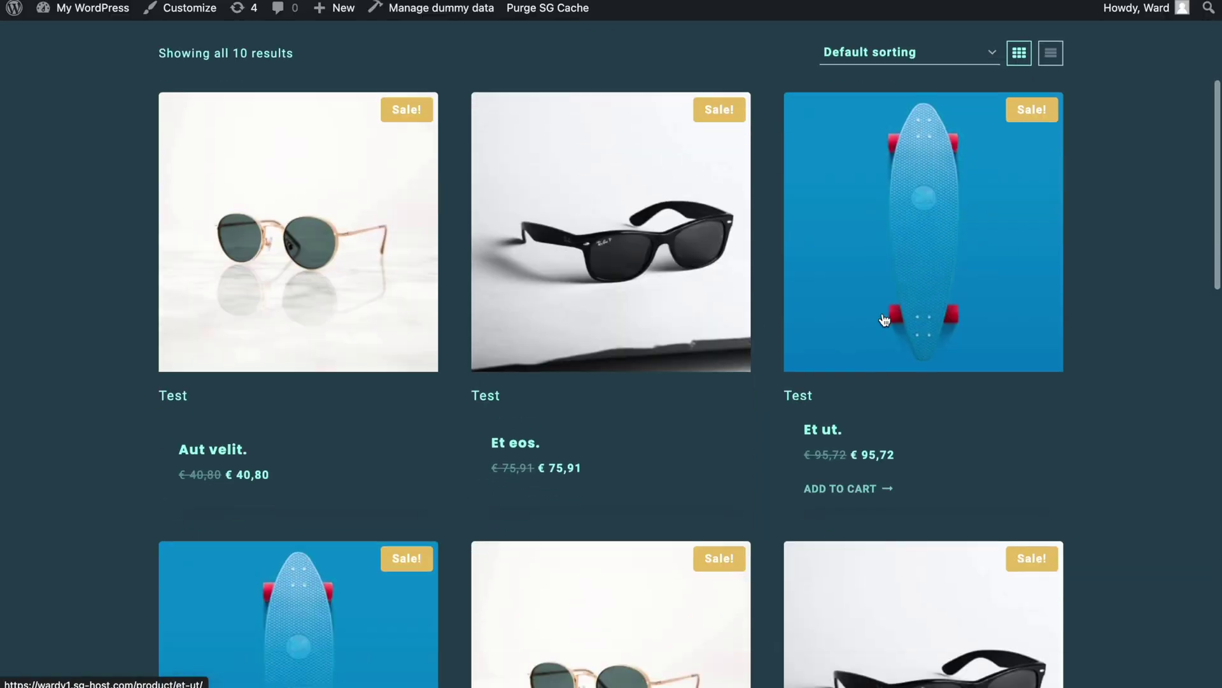
Scroll the three-column Shop grid, select the first product's Test title and type 'Test'
{"action": "scroll", "coordinate": [739, 310], "scroll_direction": "down", "scroll_amount": 4}
{"action": "scroll", "coordinate": [590, 276], "scroll_direction": "up", "scroll_amount": 8}
{"action": "scroll", "coordinate": [371, 401], "scroll_direction": "down", "scroll_amount": 2}
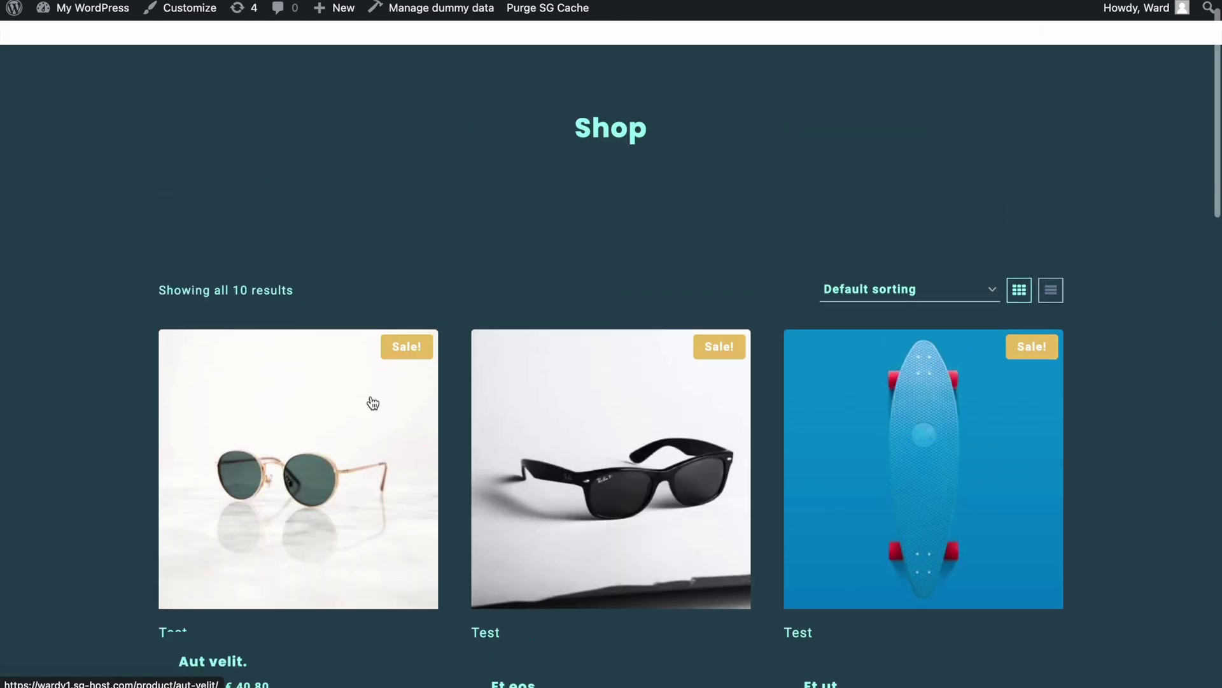
{"action": "left_click_drag", "start_coordinate": [150, 579], "coordinate": [210, 576]}
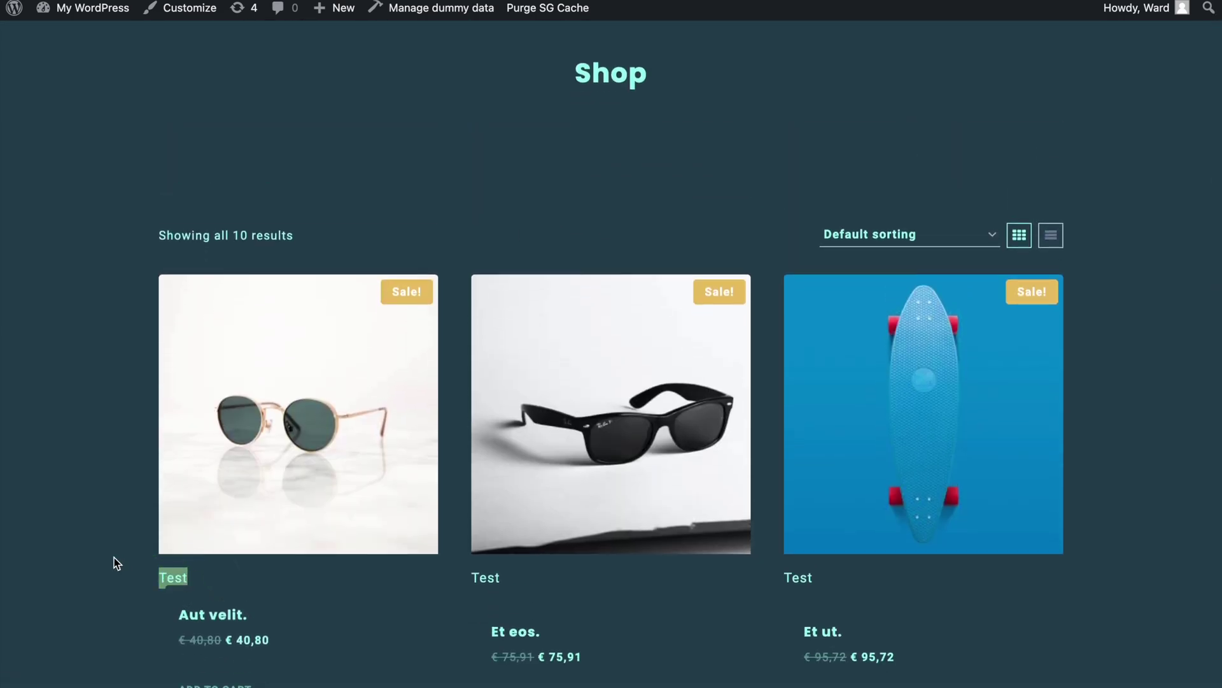
{"action": "type", "text": "T"}
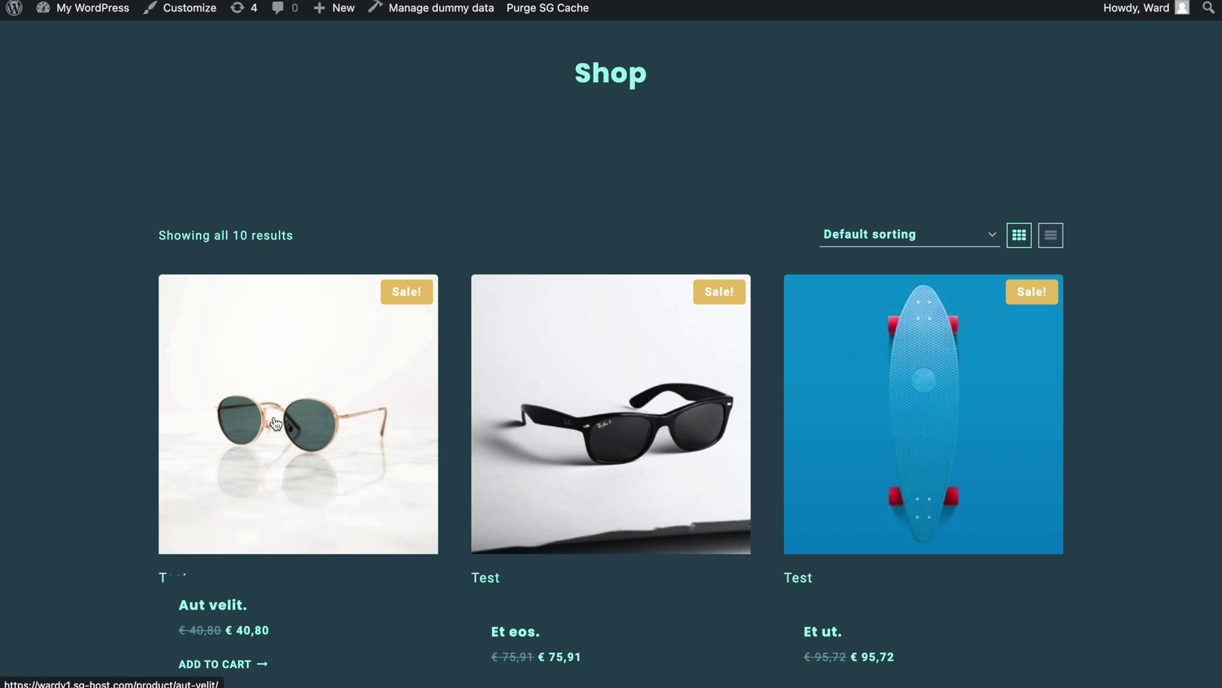
{"action": "type", "text": "est"}
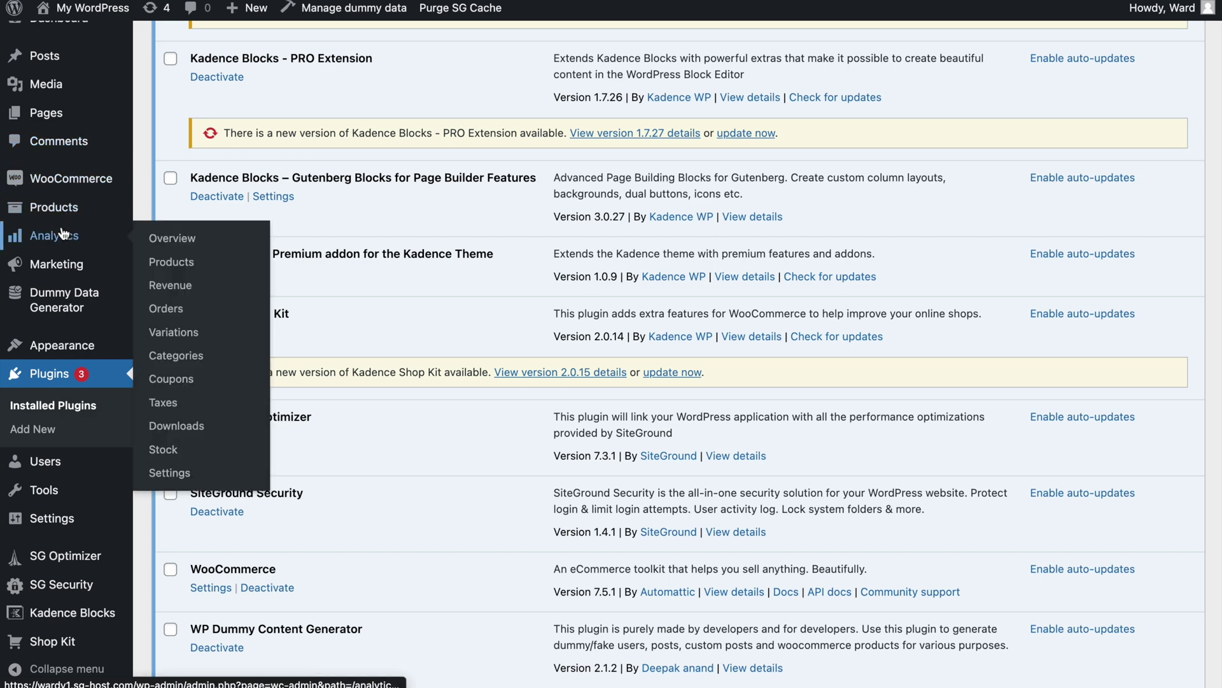
Open the Test Kadence element, select its paragraph and show the Element Settings panel
{"action": "mouse_move", "coordinate": [93, 199]}
{"action": "mouse_move", "coordinate": [76, 348]}
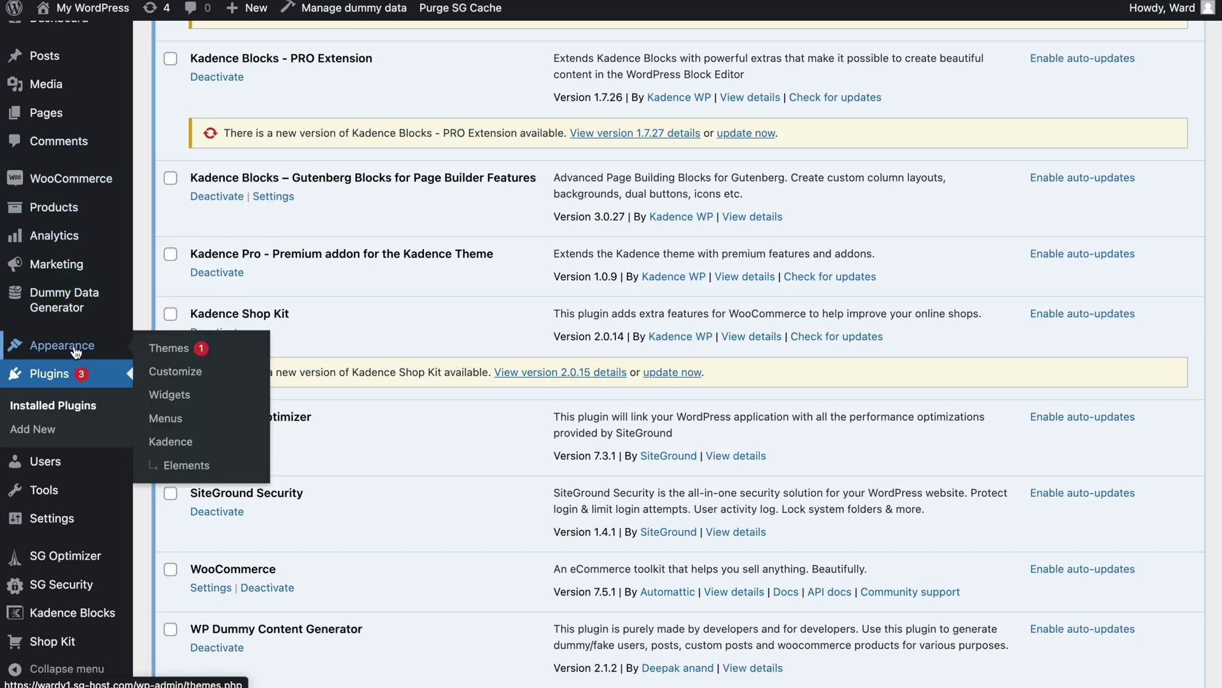
{"action": "left_click", "coordinate": [191, 467]}
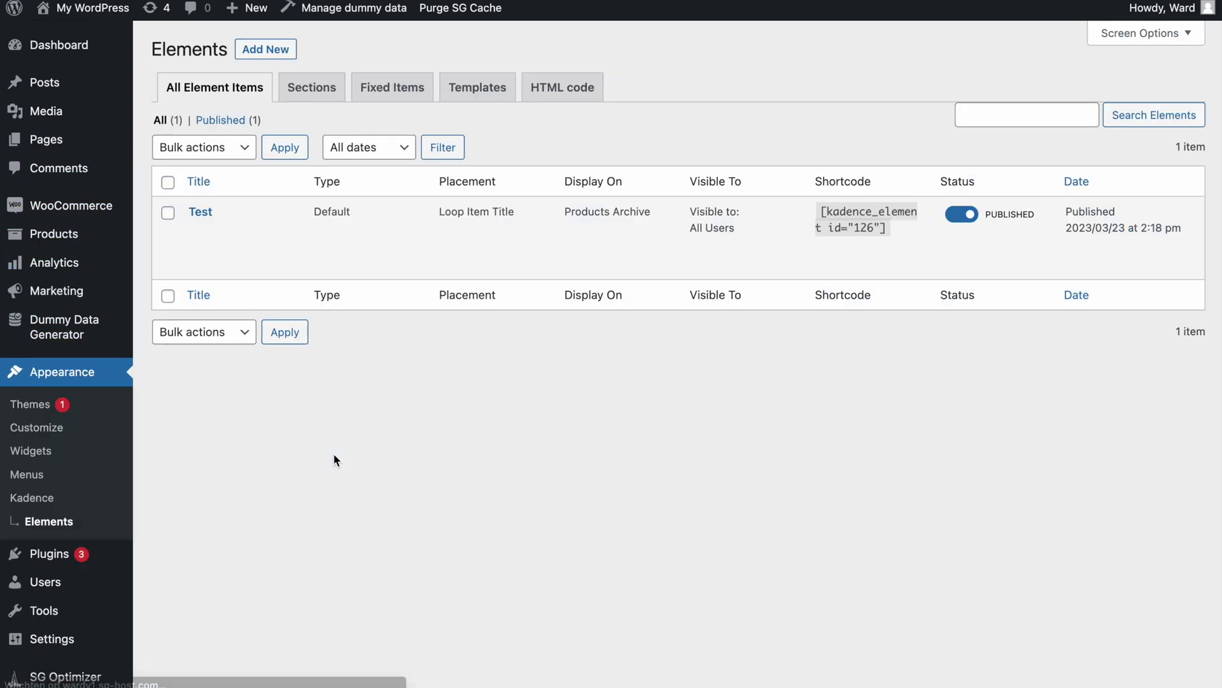
{"action": "left_click", "coordinate": [203, 212]}
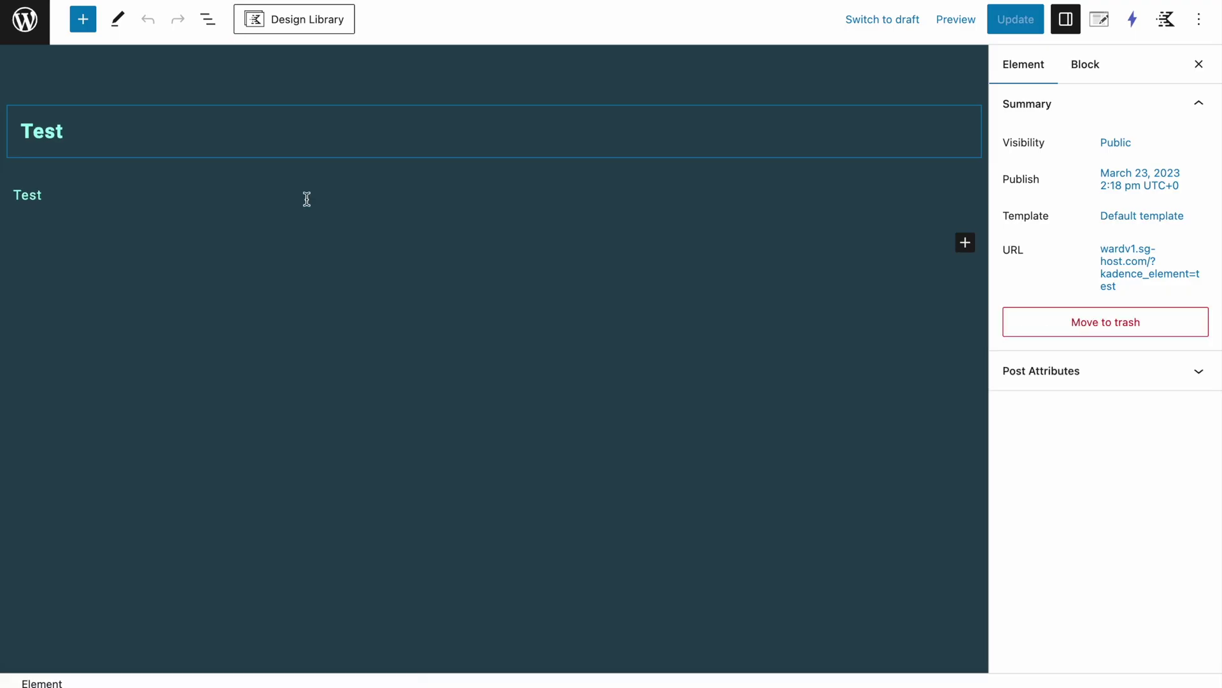
{"action": "left_click", "coordinate": [53, 190]}
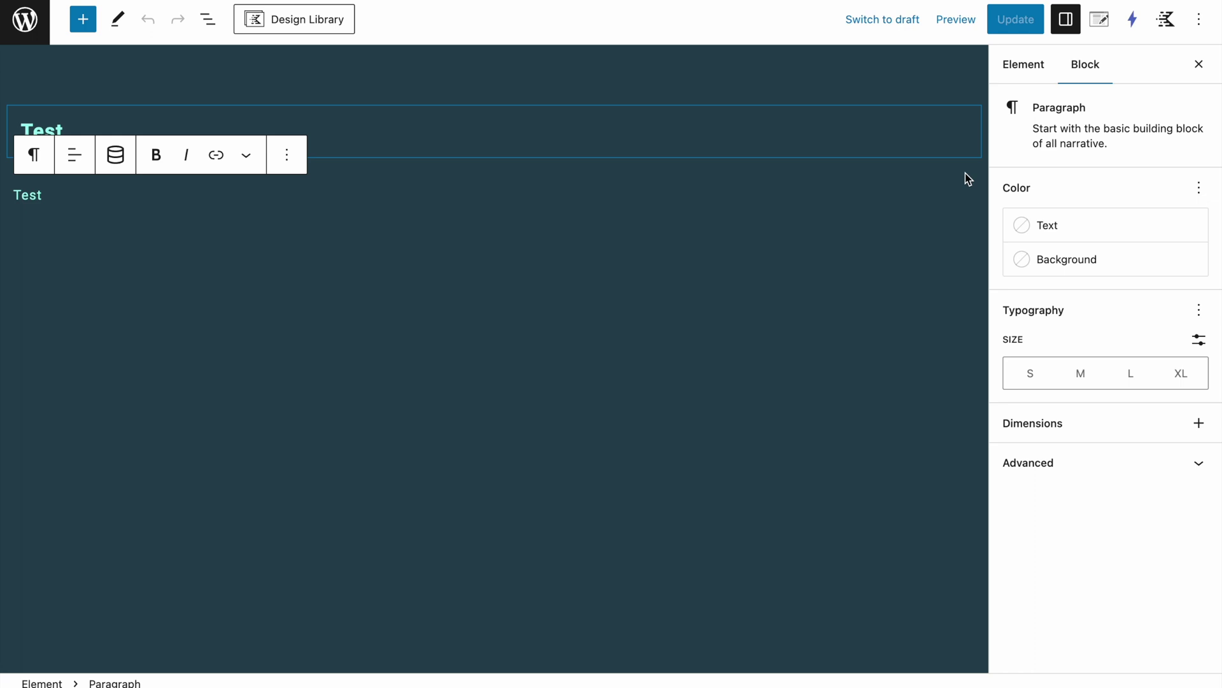
{"action": "left_click", "coordinate": [1101, 21]}
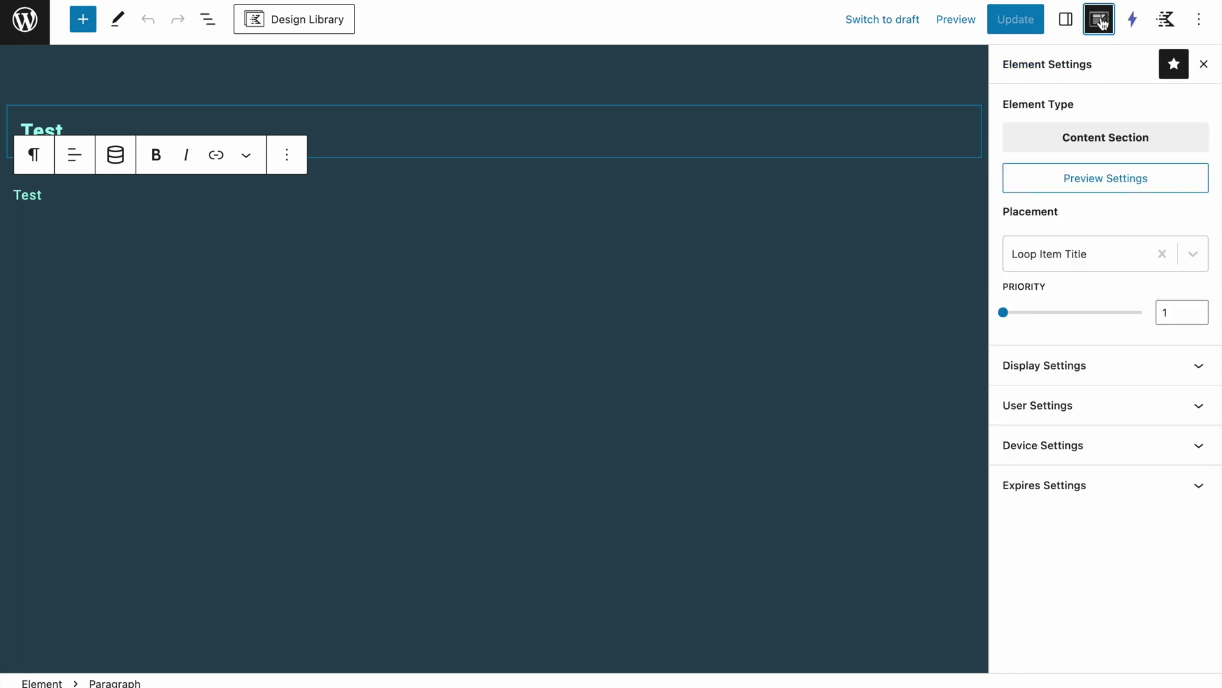
{"action": "left_click", "coordinate": [1067, 266]}
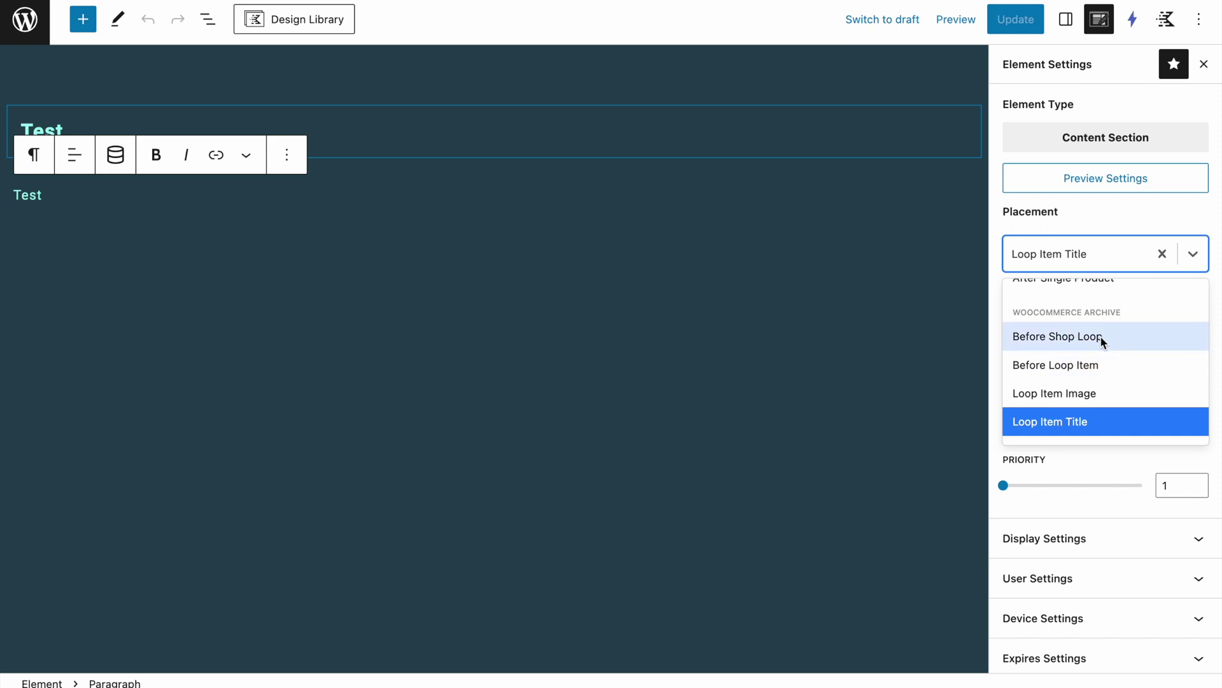
{"action": "scroll", "coordinate": [1101, 334], "scroll_direction": "down", "scroll_amount": 1}
{"action": "scroll", "coordinate": [1076, 350], "scroll_direction": "down", "scroll_amount": 1}
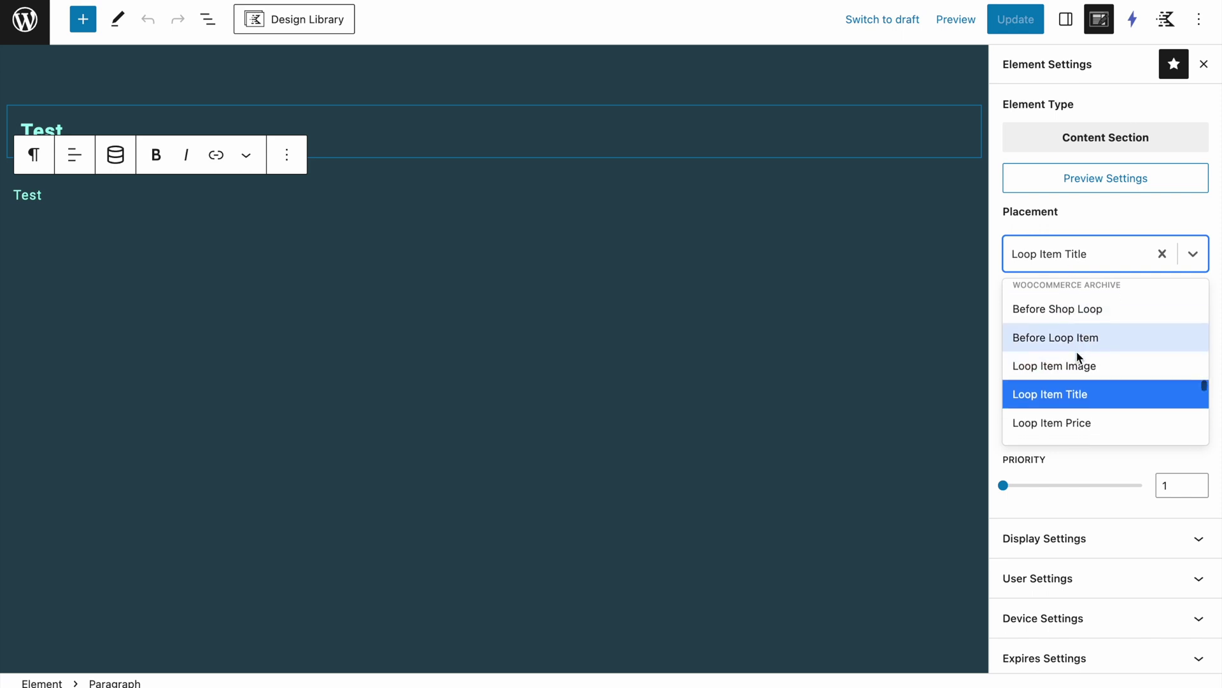
{"action": "scroll", "coordinate": [1075, 363], "scroll_direction": "down", "scroll_amount": 1}
{"action": "scroll", "coordinate": [1083, 366], "scroll_direction": "down", "scroll_amount": 1}
{"action": "scroll", "coordinate": [1084, 371], "scroll_direction": "down", "scroll_amount": 1}
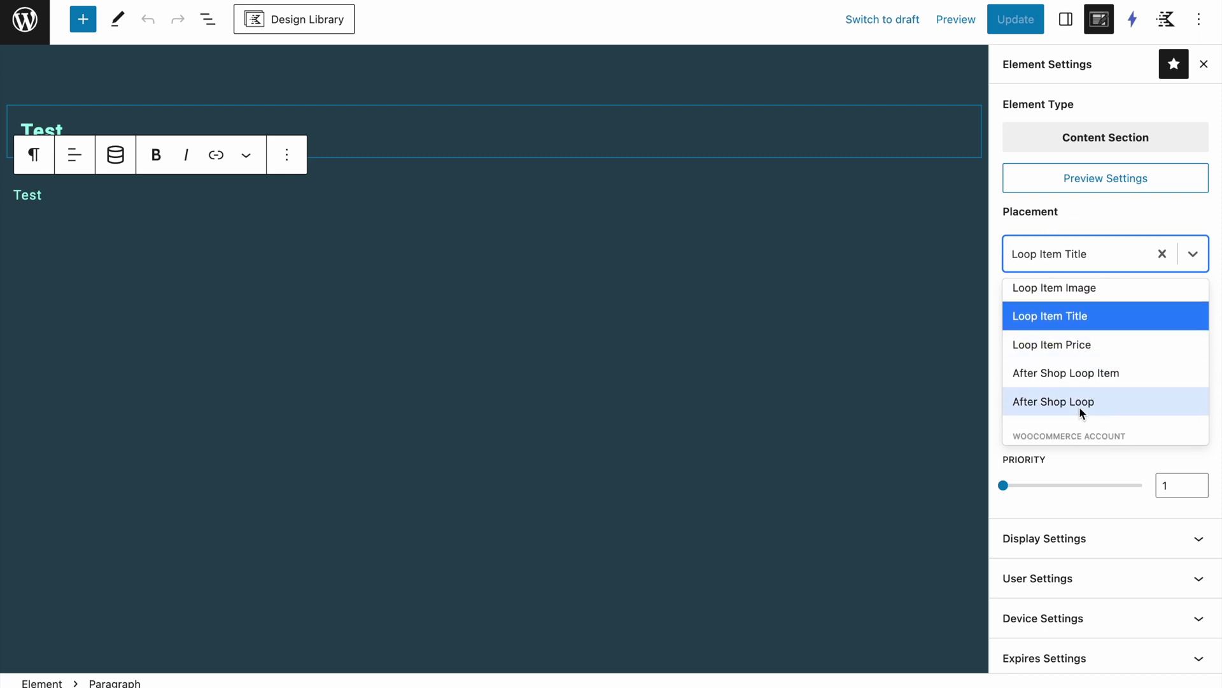
{"action": "scroll", "coordinate": [1079, 406], "scroll_direction": "down", "scroll_amount": 2}
{"action": "scroll", "coordinate": [1057, 356], "scroll_direction": "up", "scroll_amount": 3}
{"action": "scroll", "coordinate": [1070, 395], "scroll_direction": "down", "scroll_amount": 1}
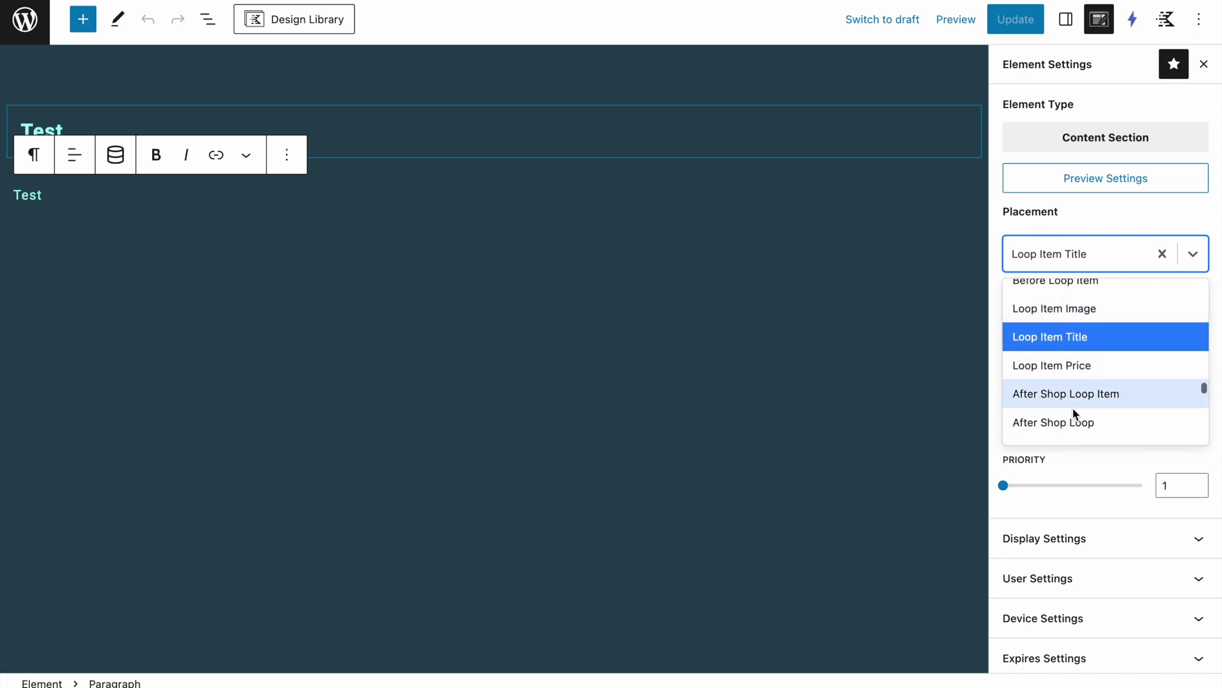
{"action": "scroll", "coordinate": [1067, 417], "scroll_direction": "up", "scroll_amount": 1}
{"action": "scroll", "coordinate": [1044, 338], "scroll_direction": "up", "scroll_amount": 1}
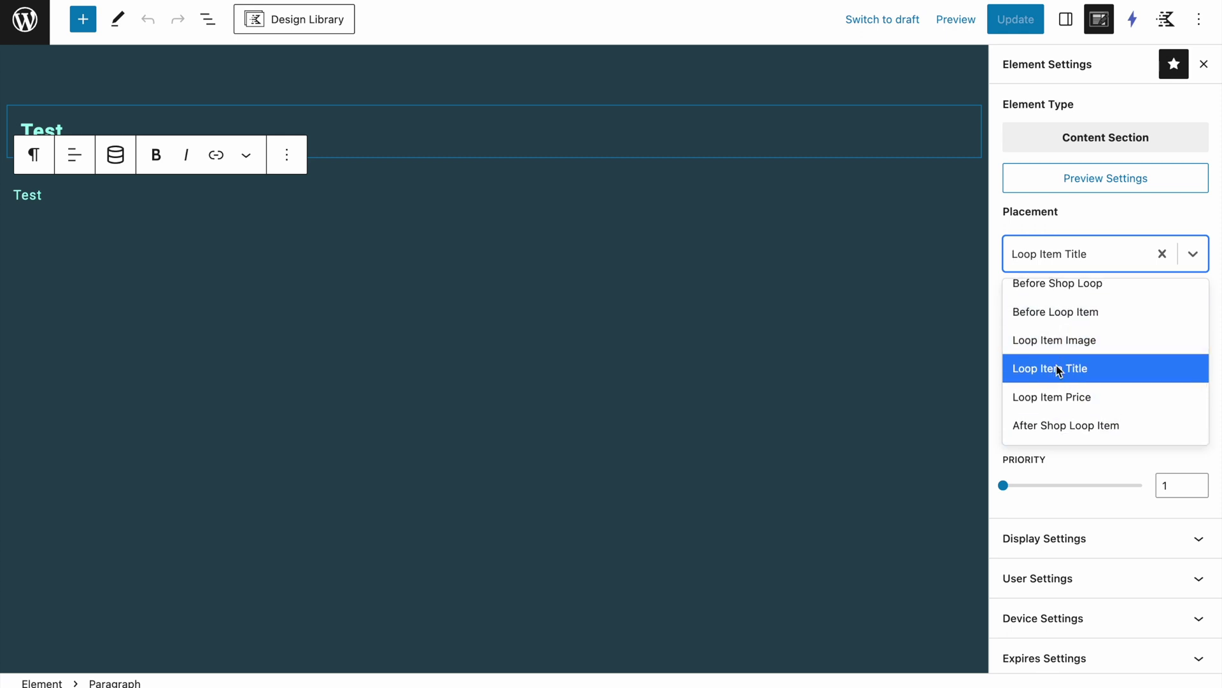
{"action": "scroll", "coordinate": [1059, 369], "scroll_direction": "up", "scroll_amount": 1}
{"action": "scroll", "coordinate": [1054, 375], "scroll_direction": "up", "scroll_amount": 3}
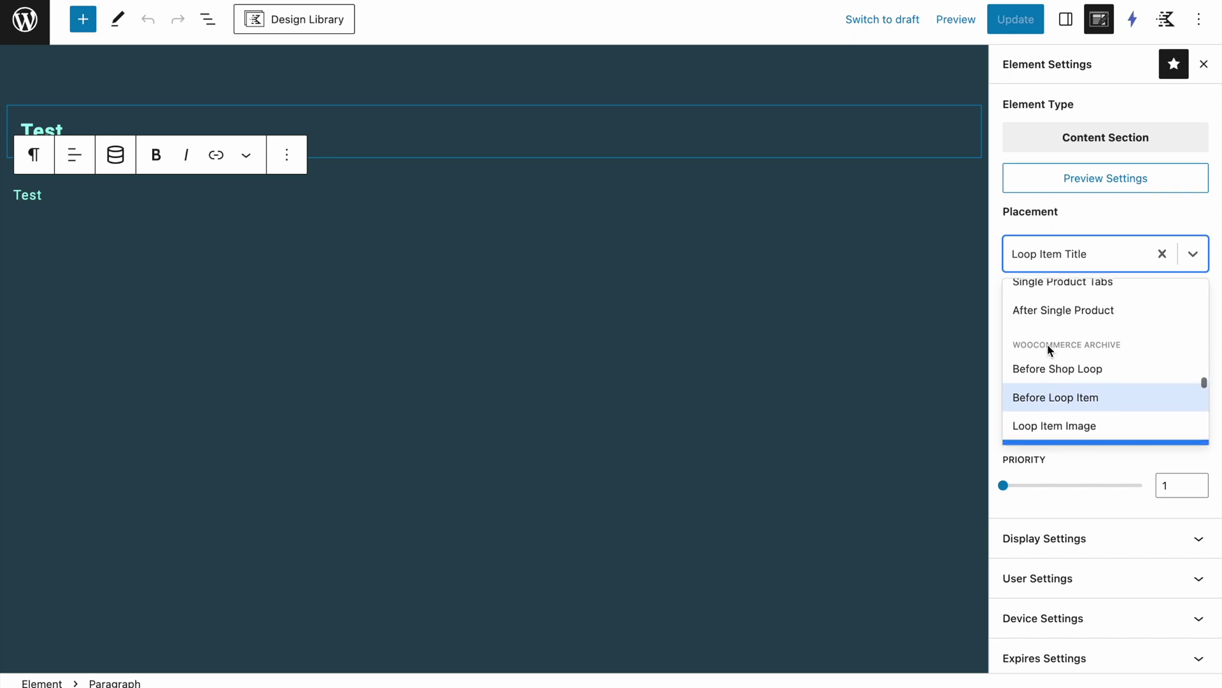
{"action": "scroll", "coordinate": [1049, 373], "scroll_direction": "up", "scroll_amount": 5}
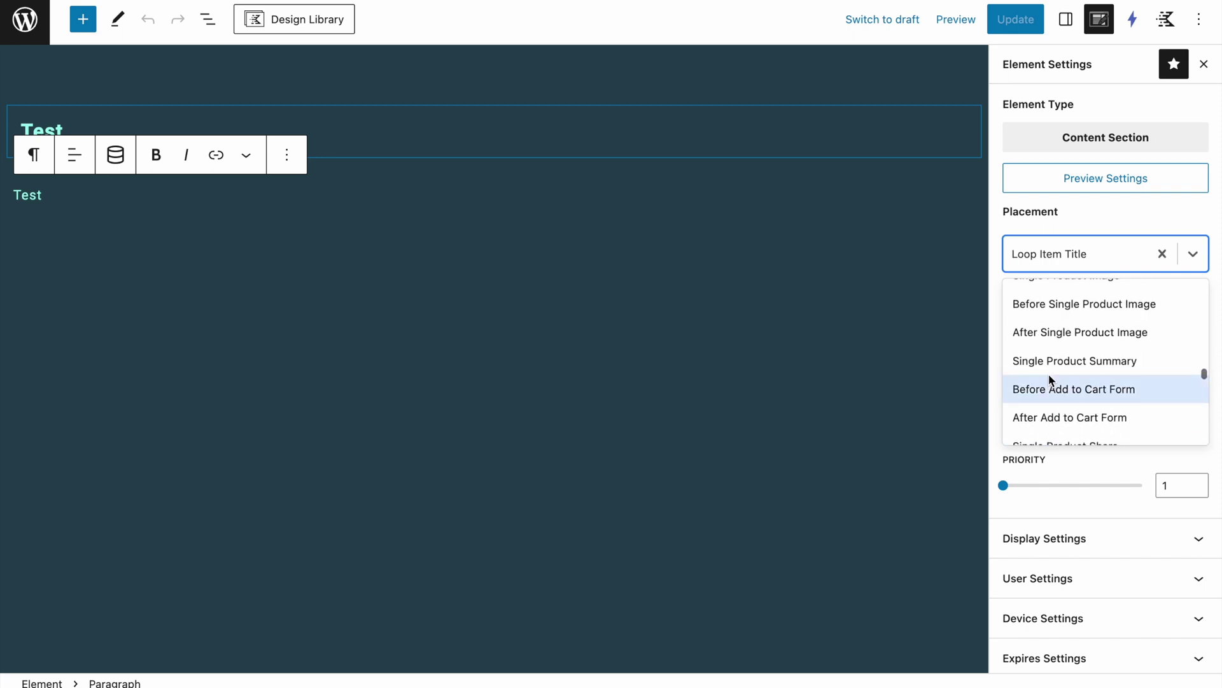
{"action": "scroll", "coordinate": [1049, 373], "scroll_direction": "up", "scroll_amount": 1}
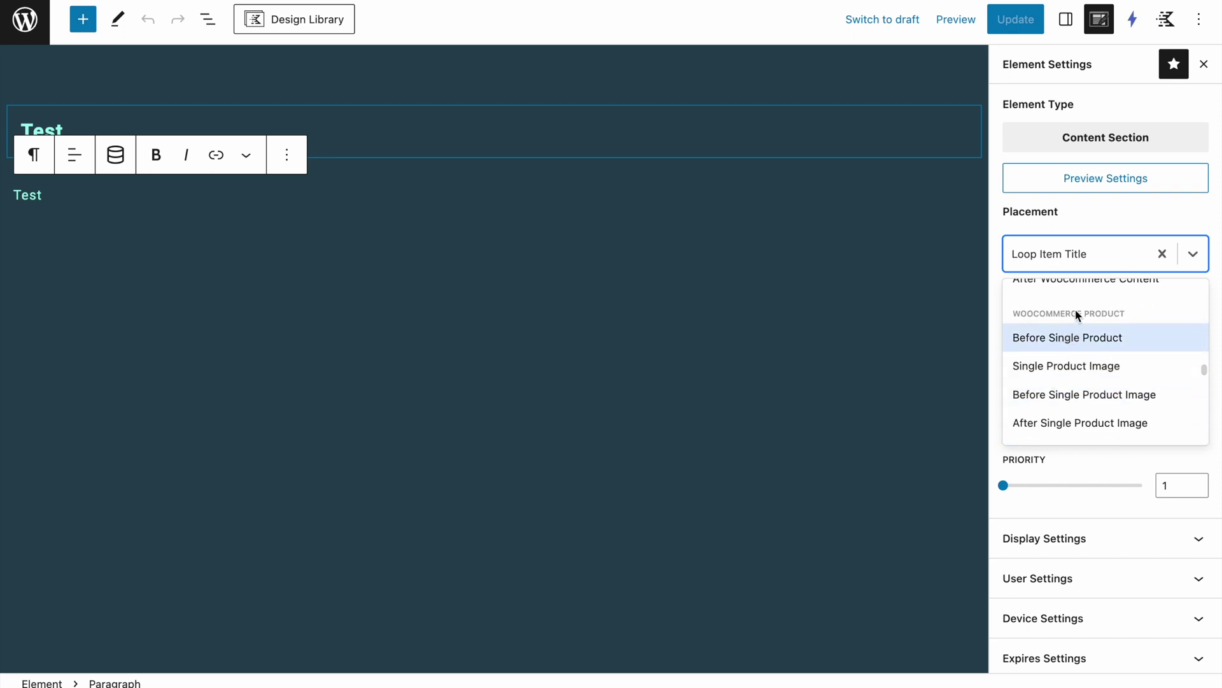
{"action": "scroll", "coordinate": [1104, 339], "scroll_direction": "down", "scroll_amount": 1}
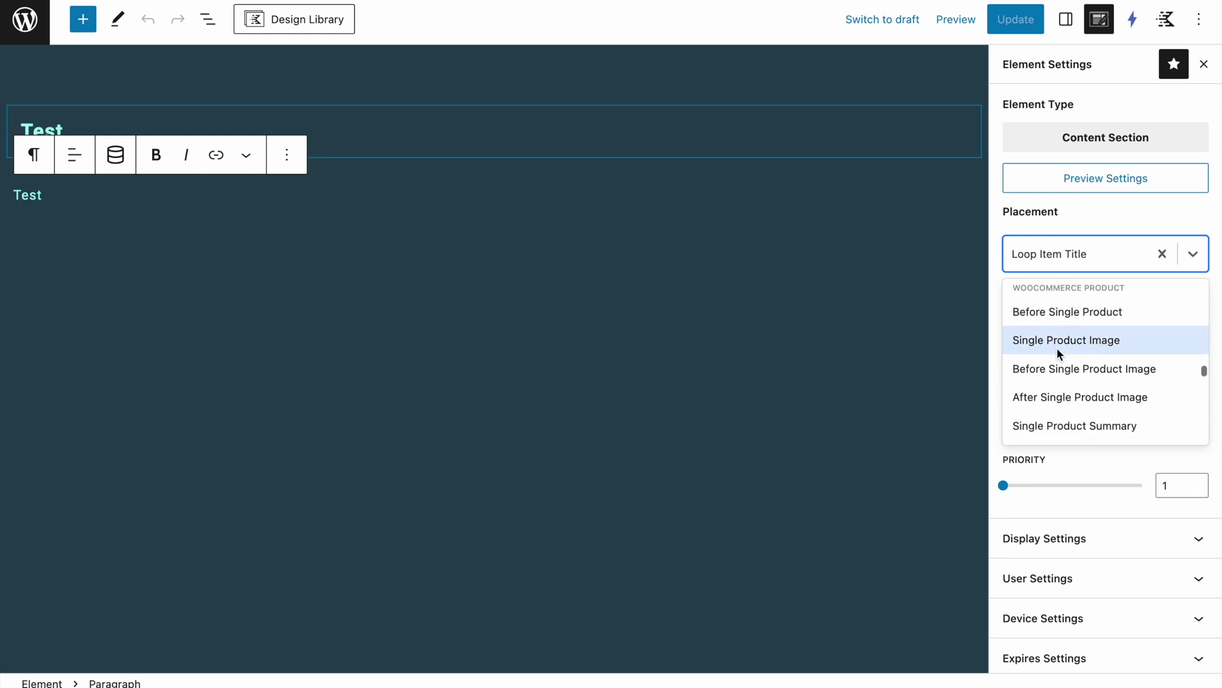
{"action": "scroll", "coordinate": [1107, 341], "scroll_direction": "down", "scroll_amount": 2}
{"action": "scroll", "coordinate": [1101, 332], "scroll_direction": "down", "scroll_amount": 1}
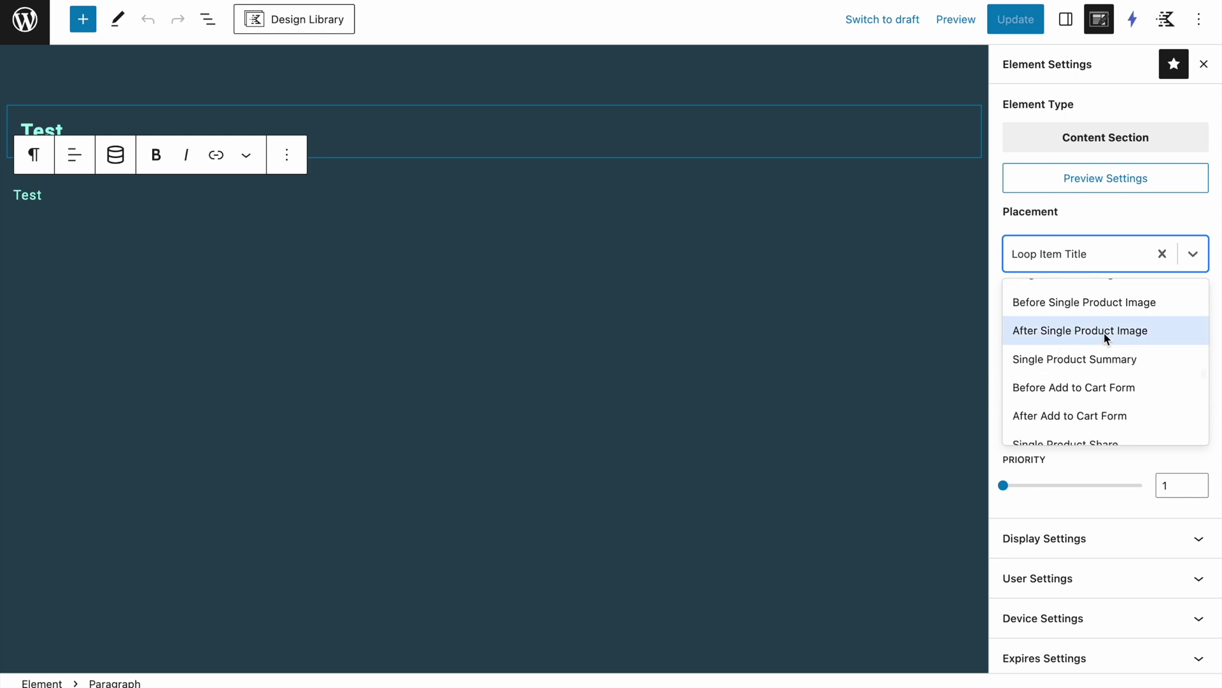
{"action": "scroll", "coordinate": [1104, 334], "scroll_direction": "down", "scroll_amount": 1}
{"action": "scroll", "coordinate": [1099, 359], "scroll_direction": "down", "scroll_amount": 1}
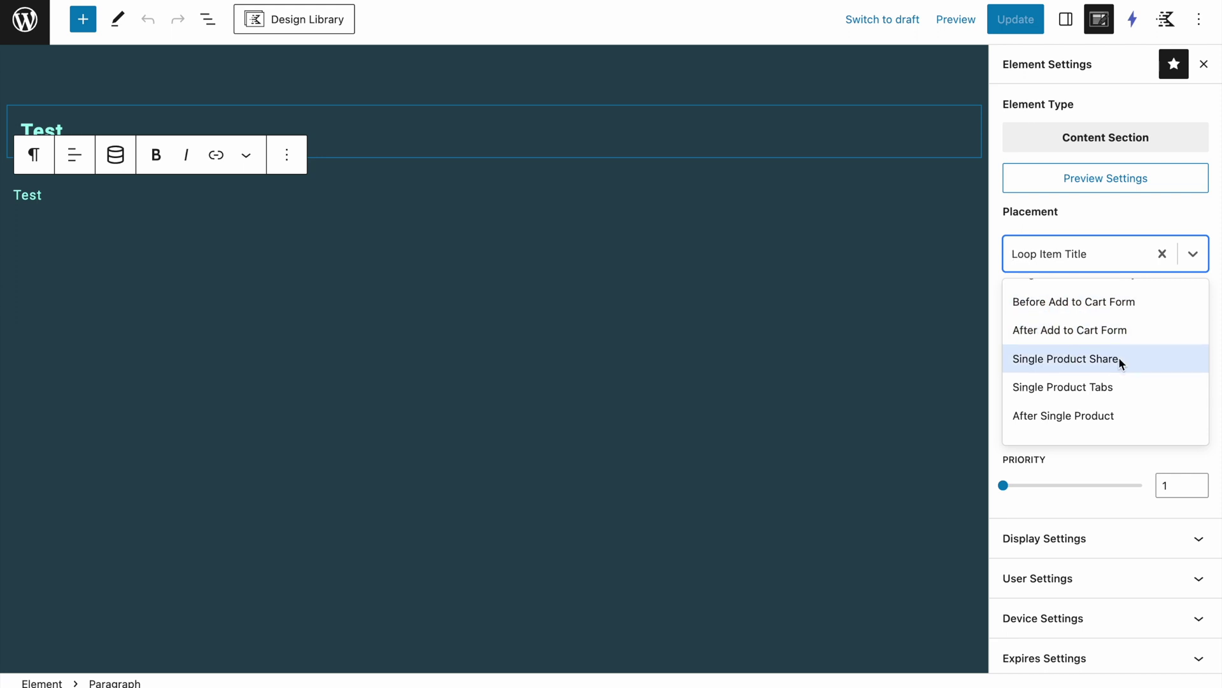
{"action": "scroll", "coordinate": [1118, 358], "scroll_direction": "down", "scroll_amount": 2}
{"action": "scroll", "coordinate": [1118, 358], "scroll_direction": "up", "scroll_amount": 4}
{"action": "scroll", "coordinate": [1119, 359], "scroll_direction": "up", "scroll_amount": 2}
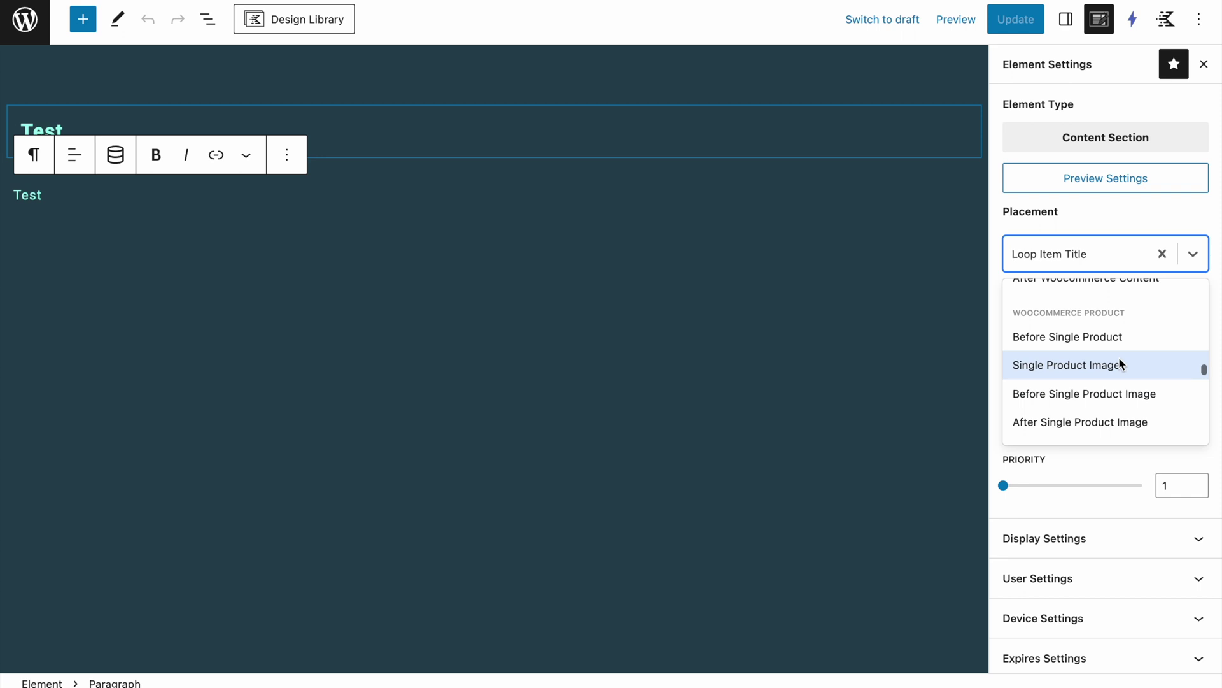
{"action": "scroll", "coordinate": [1121, 364], "scroll_direction": "up", "scroll_amount": 5}
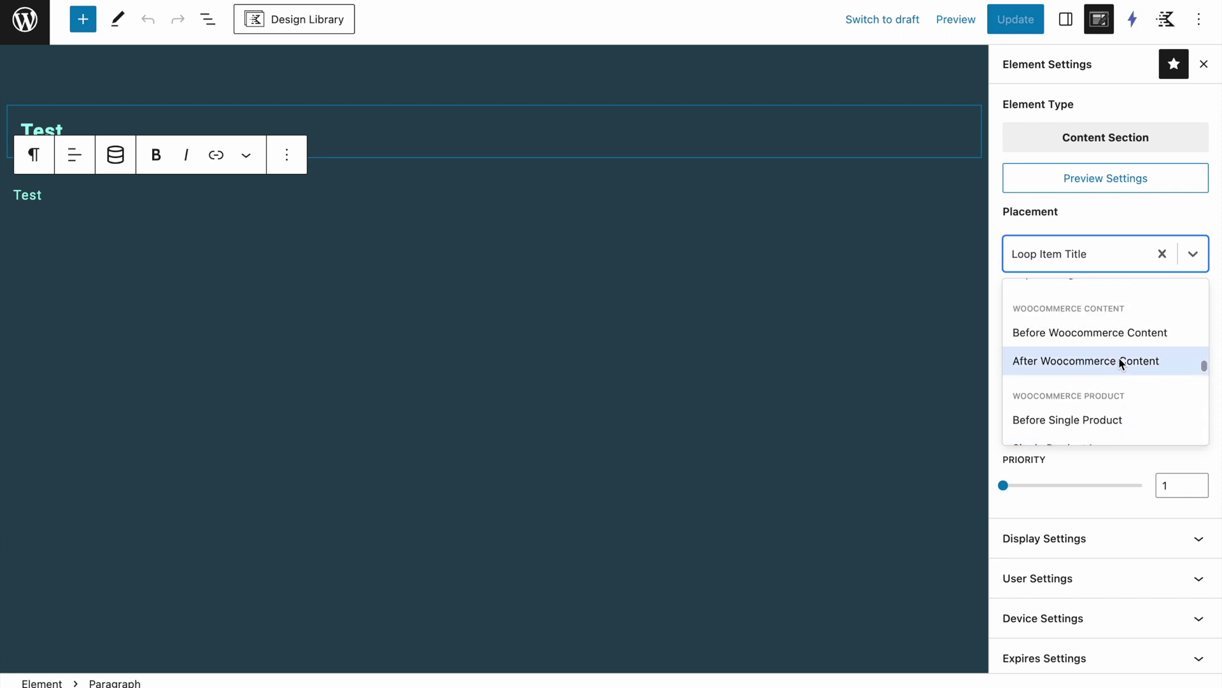
{"action": "scroll", "coordinate": [1119, 361], "scroll_direction": "down", "scroll_amount": 3}
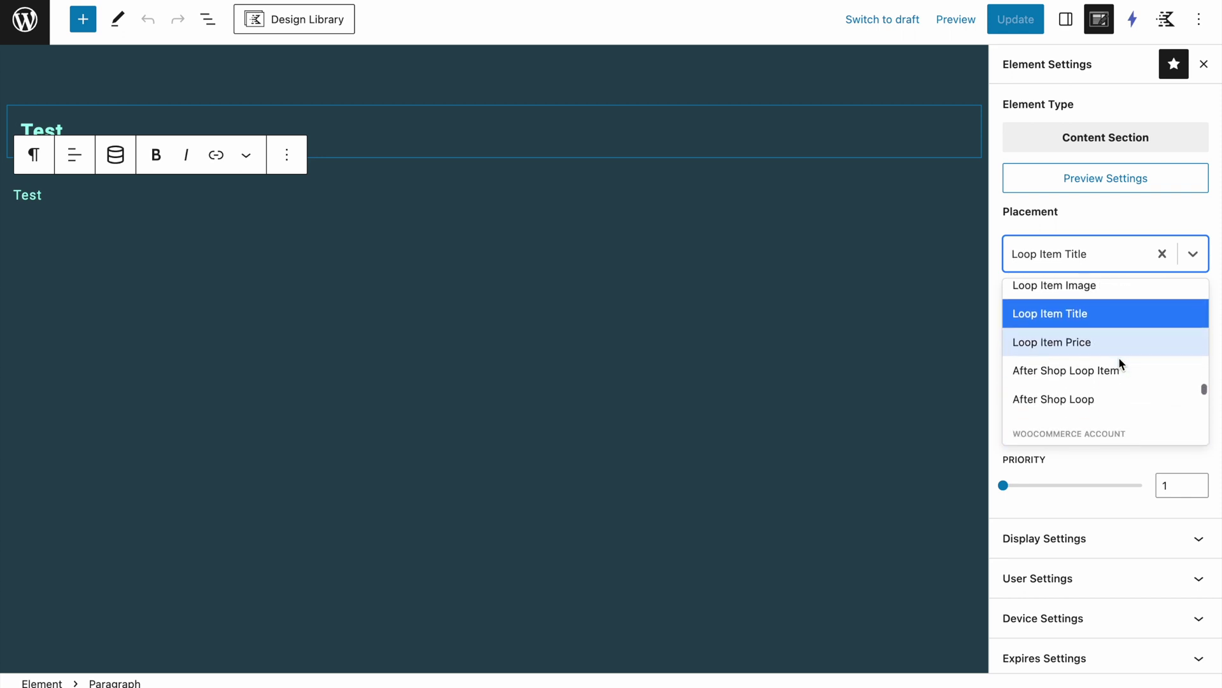
{"action": "scroll", "coordinate": [1108, 344], "scroll_direction": "up", "scroll_amount": 2}
{"action": "scroll", "coordinate": [1062, 320], "scroll_direction": "down", "scroll_amount": 2}
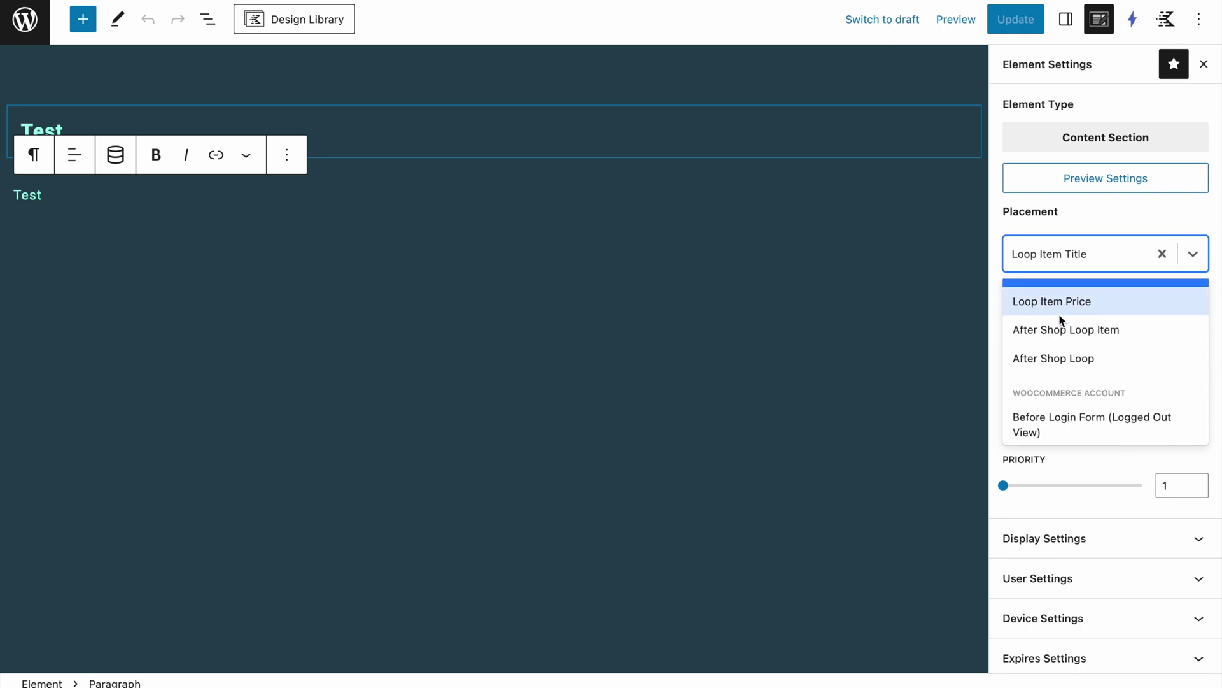
Switch the Test element to Draft in the Elements list and view the live Shop page
{"action": "left_click", "coordinate": [25, 21]}
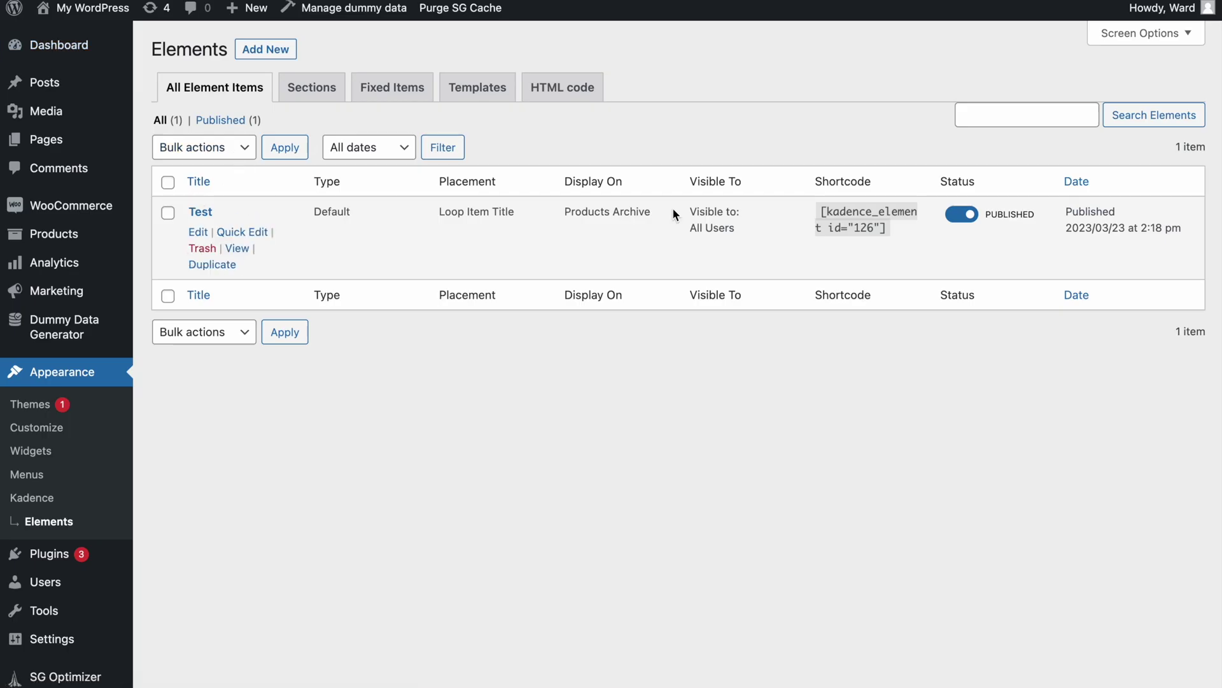
{"action": "left_click", "coordinate": [951, 214]}
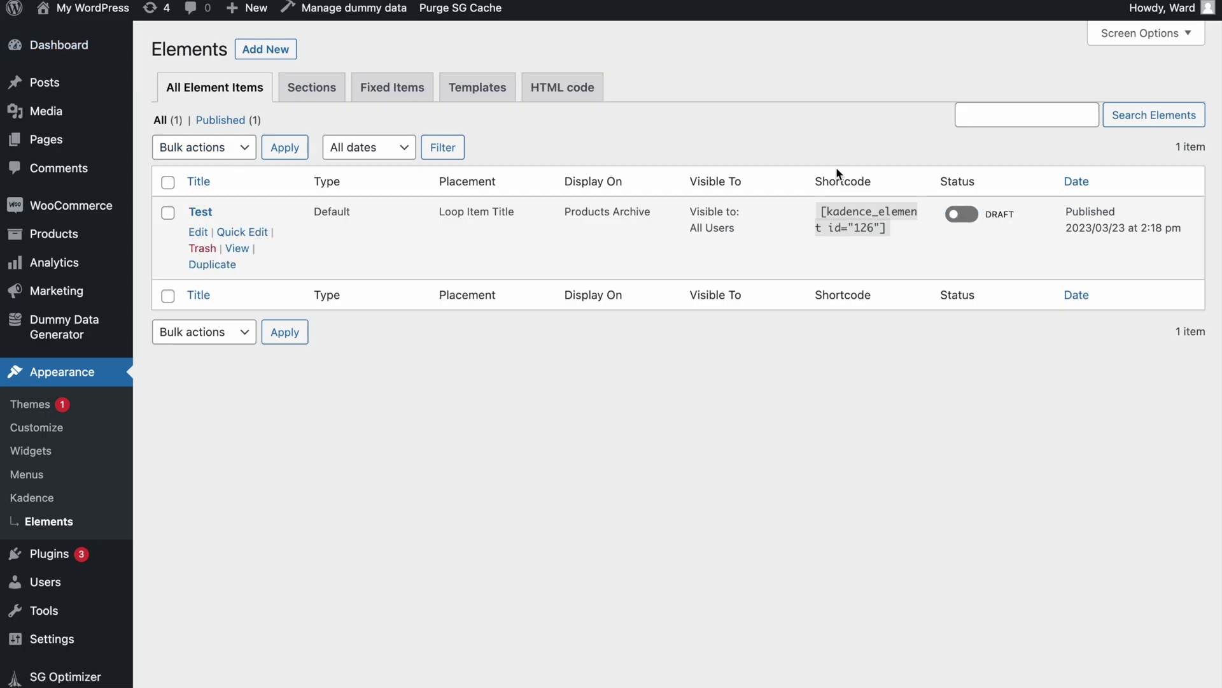
{"action": "left_click", "coordinate": [92, 7]}
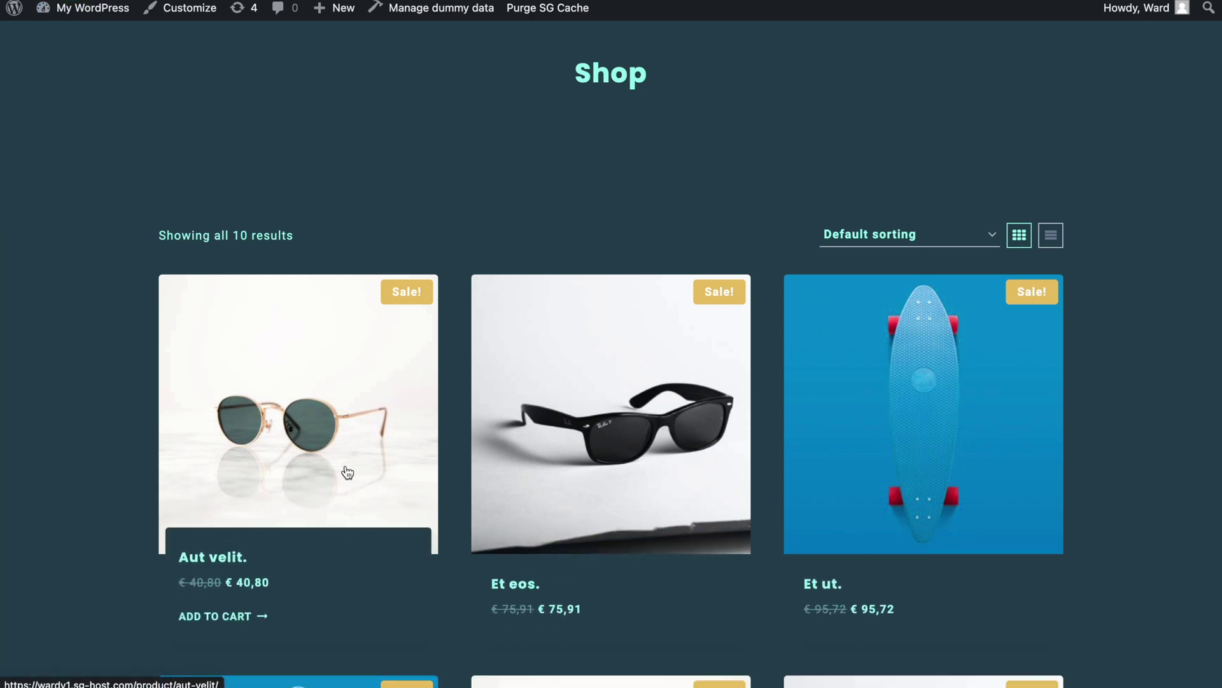
Scroll the Shop page and toggle it between list and grid view twice
{"action": "scroll", "coordinate": [347, 469], "scroll_direction": "down", "scroll_amount": 1}
{"action": "scroll", "coordinate": [155, 320], "scroll_direction": "down", "scroll_amount": 1}
{"action": "scroll", "coordinate": [128, 365], "scroll_direction": "down", "scroll_amount": 1}
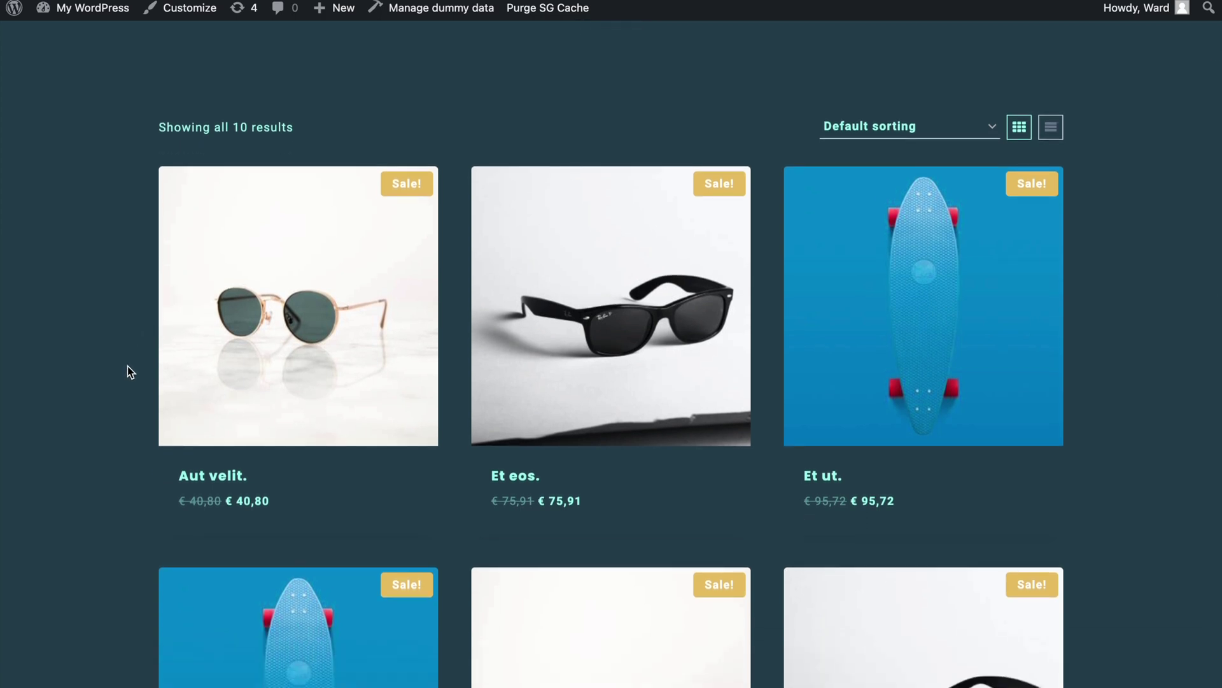
{"action": "mouse_move", "coordinate": [170, 355]}
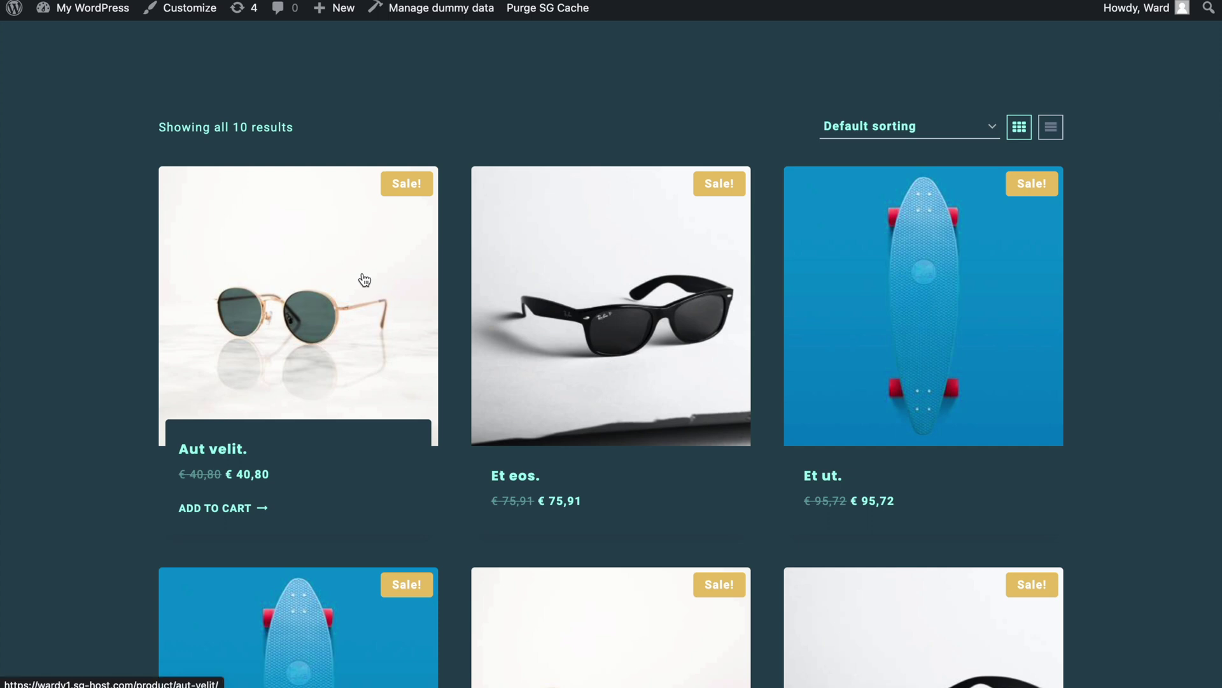
{"action": "mouse_move", "coordinate": [625, 264]}
{"action": "mouse_move", "coordinate": [355, 219]}
{"action": "left_click", "coordinate": [1051, 128]}
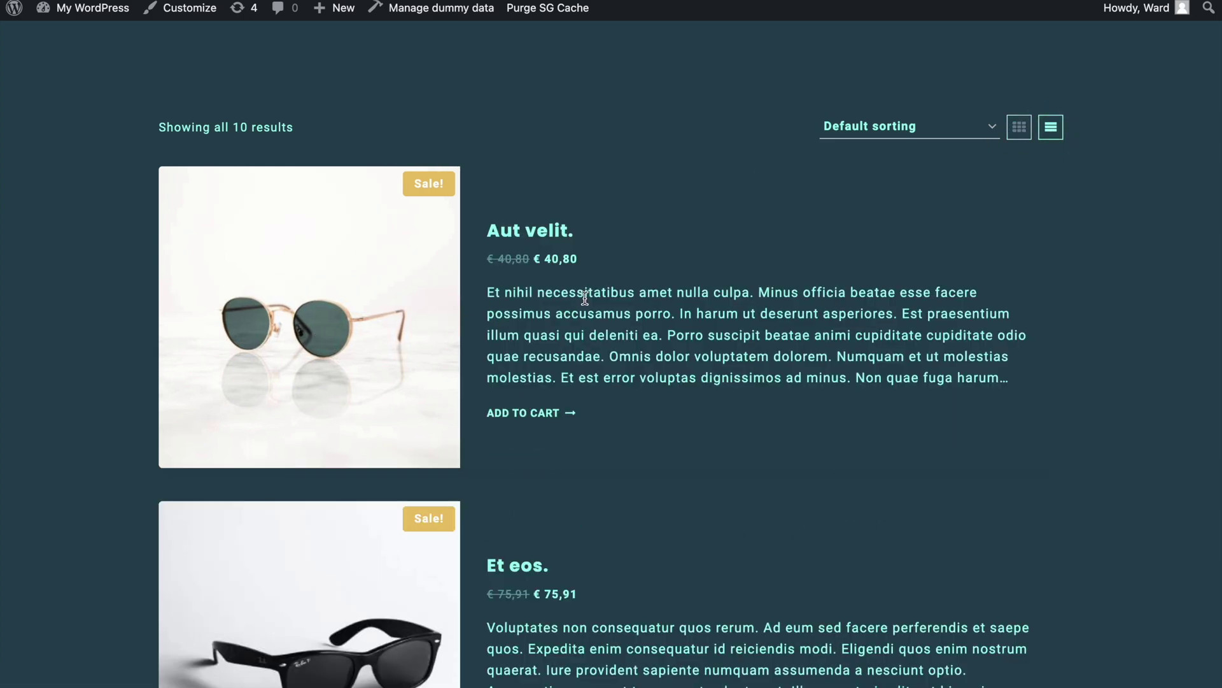
{"action": "left_click", "coordinate": [1020, 127]}
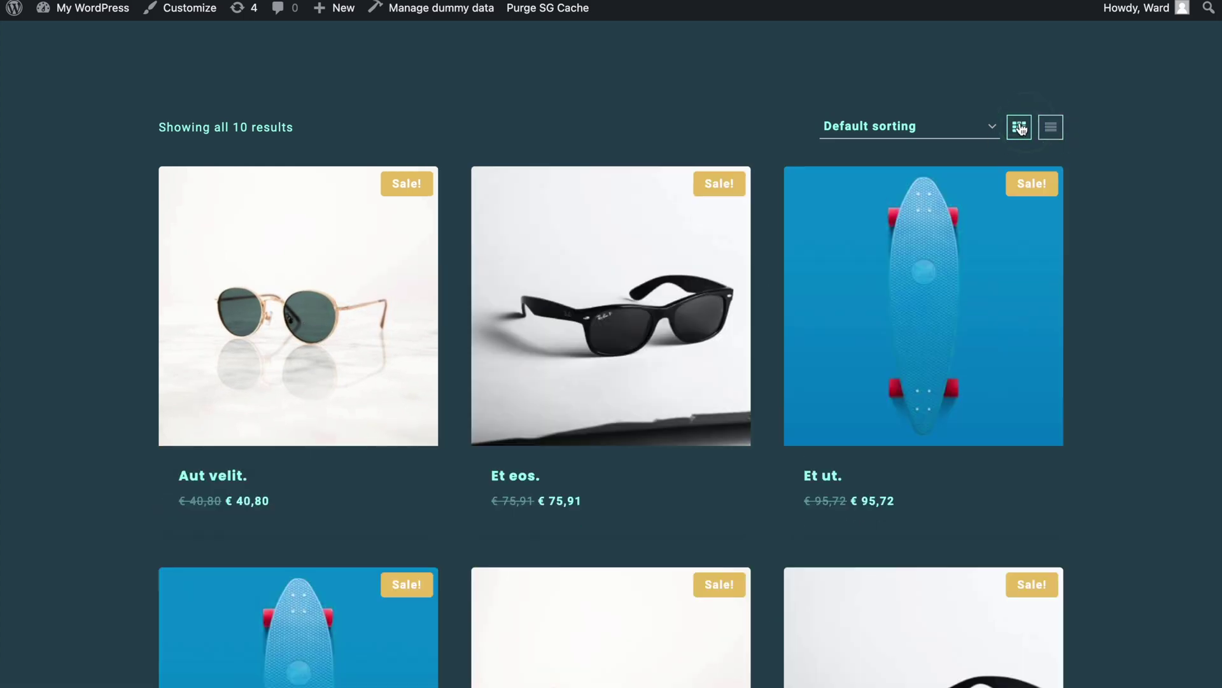
{"action": "left_click", "coordinate": [1051, 127]}
{"action": "left_click", "coordinate": [1019, 130]}
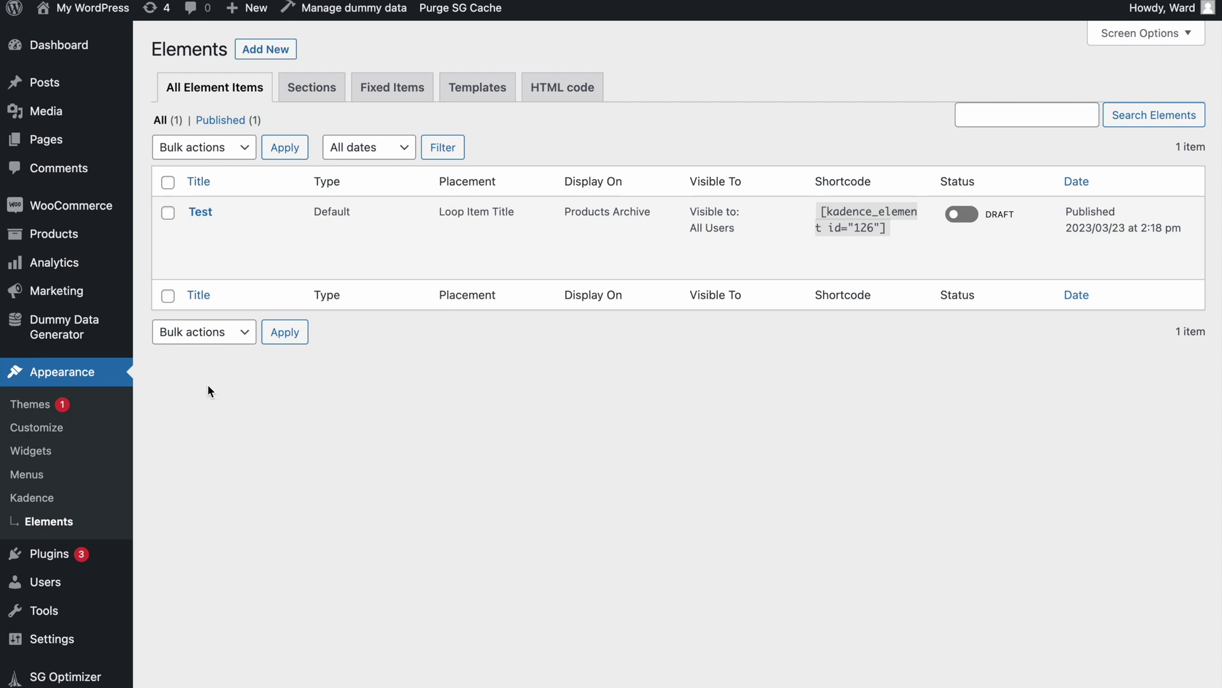
Open Shop Kit settings and turn variation swatches control off and back on
{"action": "scroll", "coordinate": [210, 390], "scroll_direction": "down", "scroll_amount": 1}
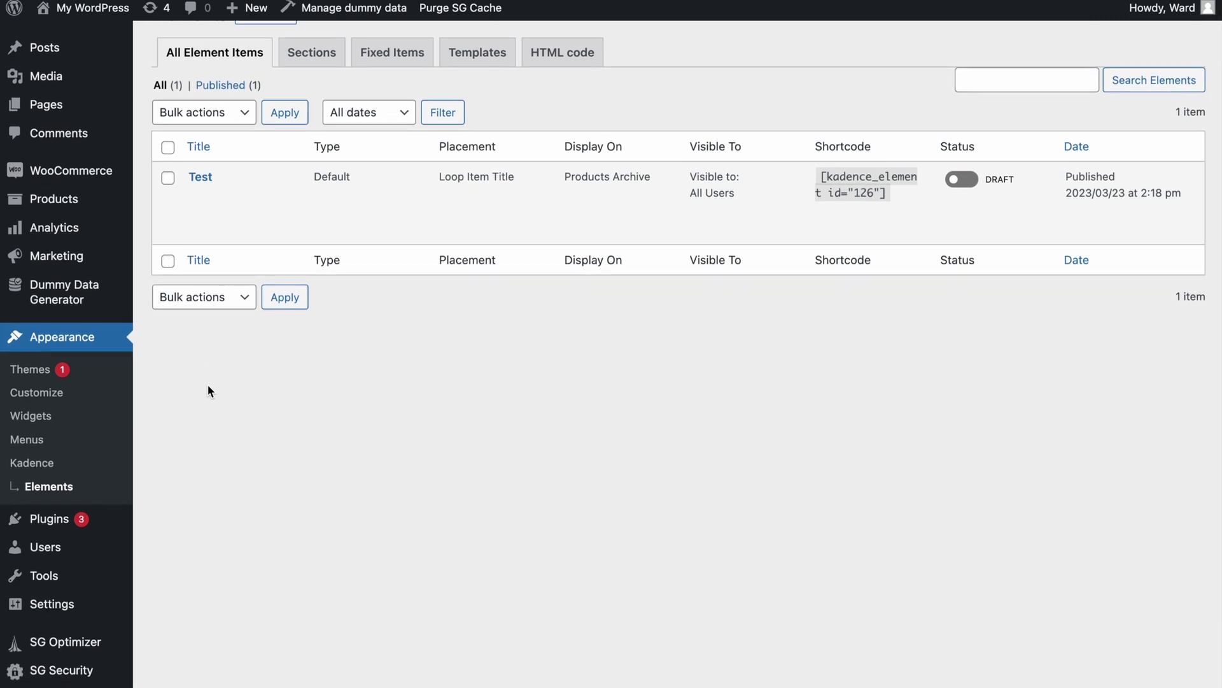
{"action": "scroll", "coordinate": [207, 390], "scroll_direction": "down", "scroll_amount": 3}
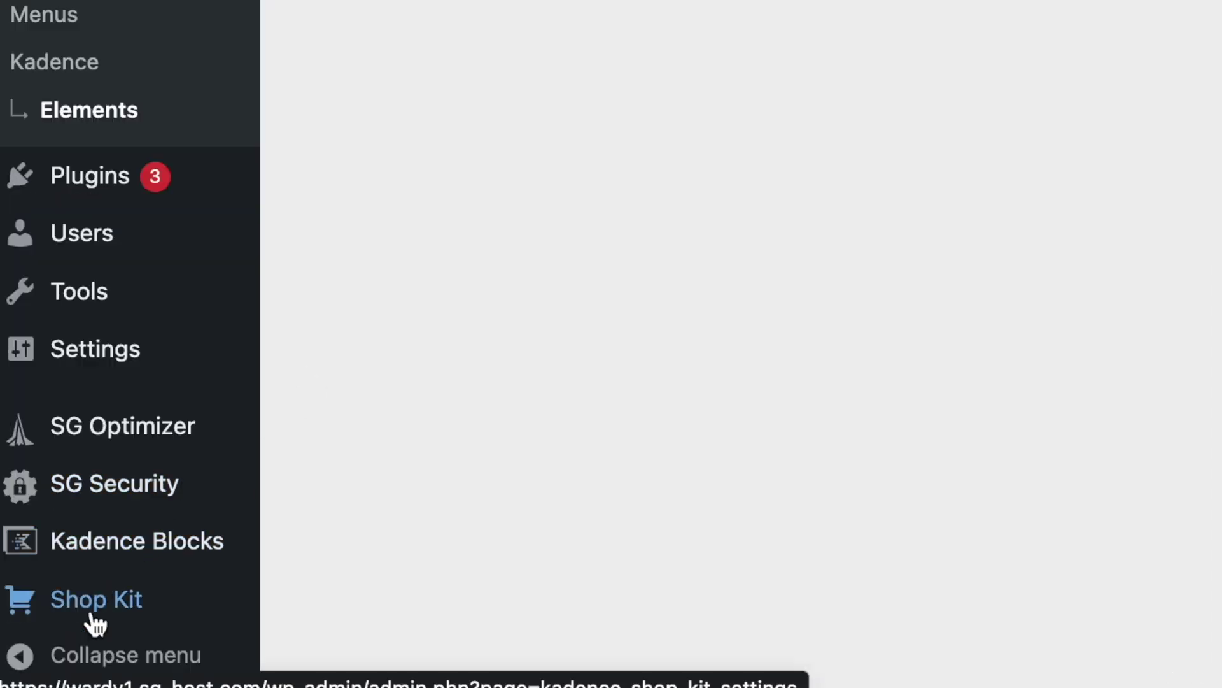
{"action": "left_click", "coordinate": [99, 602]}
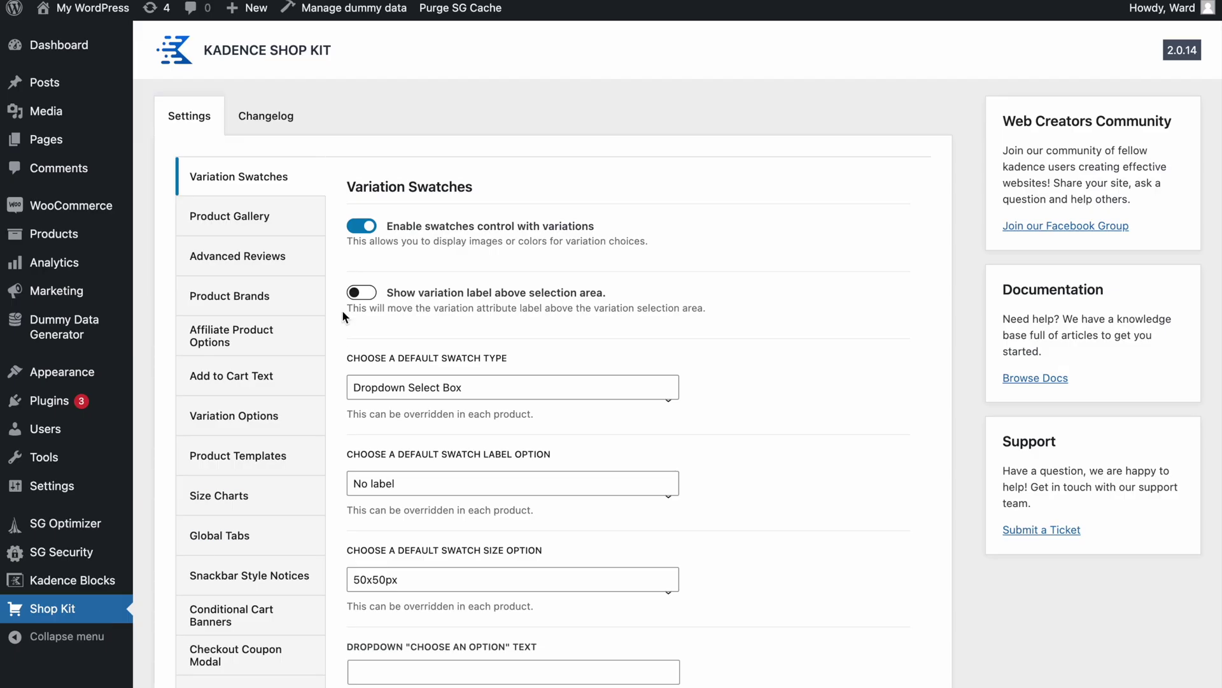
{"action": "left_click", "coordinate": [356, 233]}
{"action": "left_click", "coordinate": [356, 234]}
{"action": "left_click", "coordinate": [499, 191]}
{"action": "scroll", "coordinate": [498, 190], "scroll_direction": "down", "scroll_amount": 1}
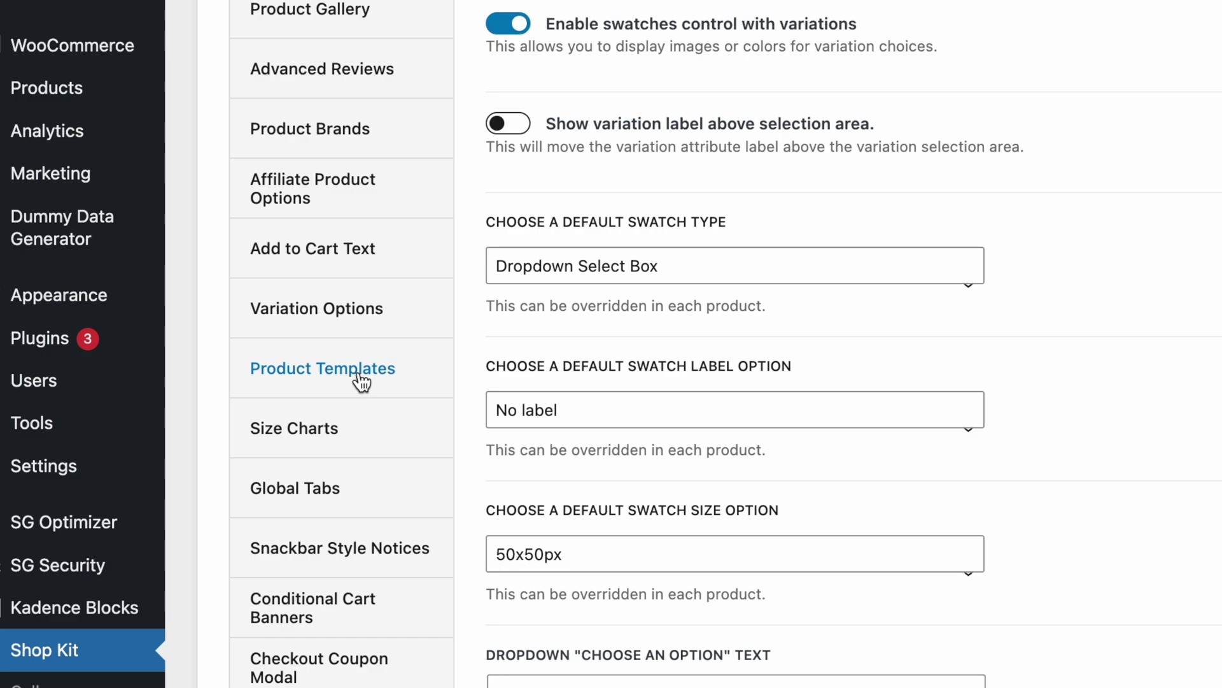
Save Shop Kit with Product Templates enabled and go to Products > Woo Templates
{"action": "left_click", "coordinate": [361, 379]}
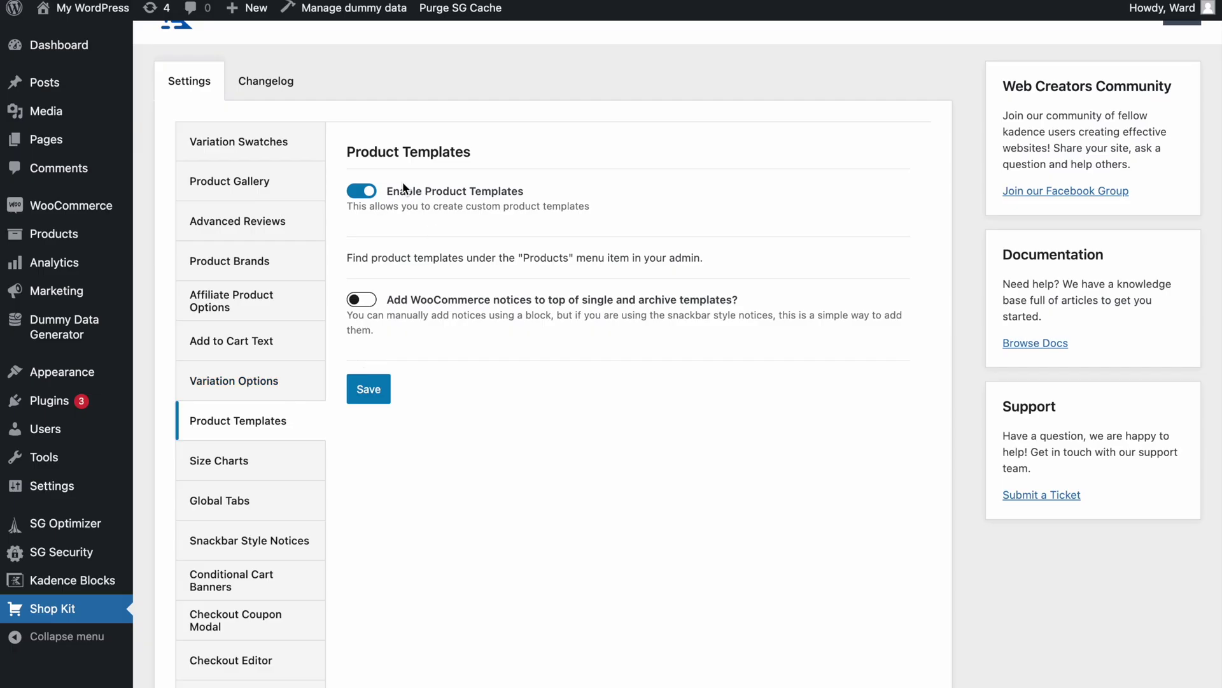
{"action": "left_click", "coordinate": [380, 400]}
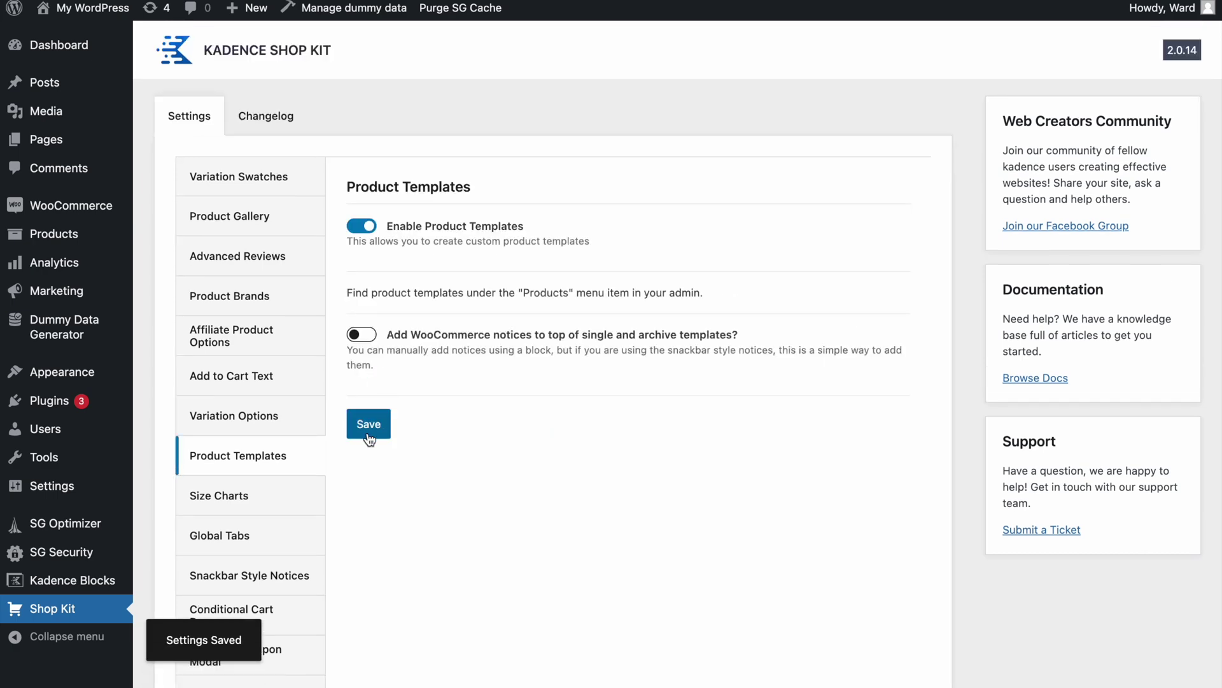
{"action": "mouse_move", "coordinate": [56, 234]}
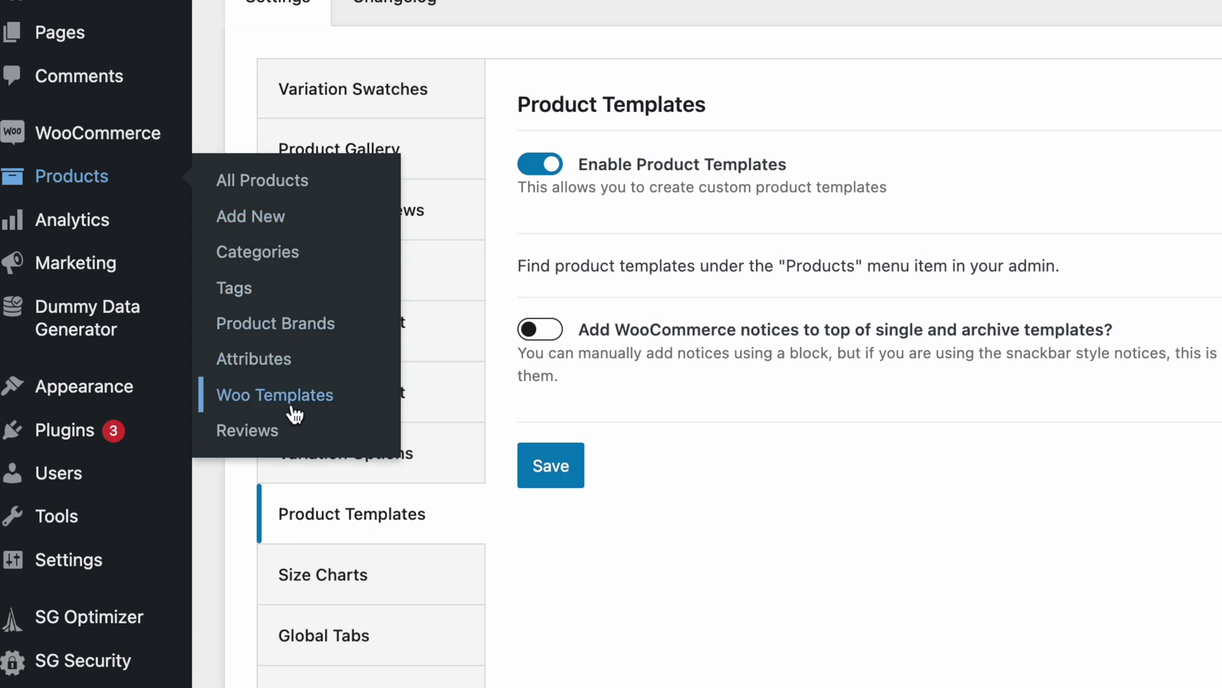
{"action": "left_click", "coordinate": [293, 400]}
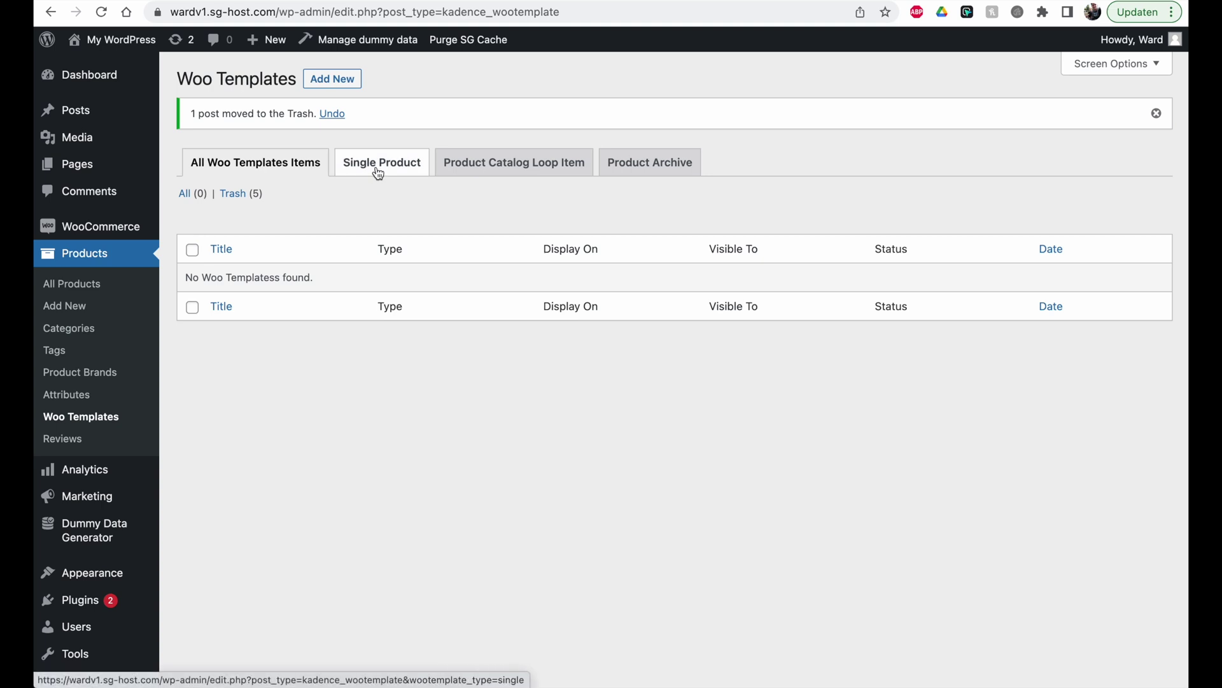
Start a new Woo Template with Add New
{"action": "left_click", "coordinate": [337, 85]}
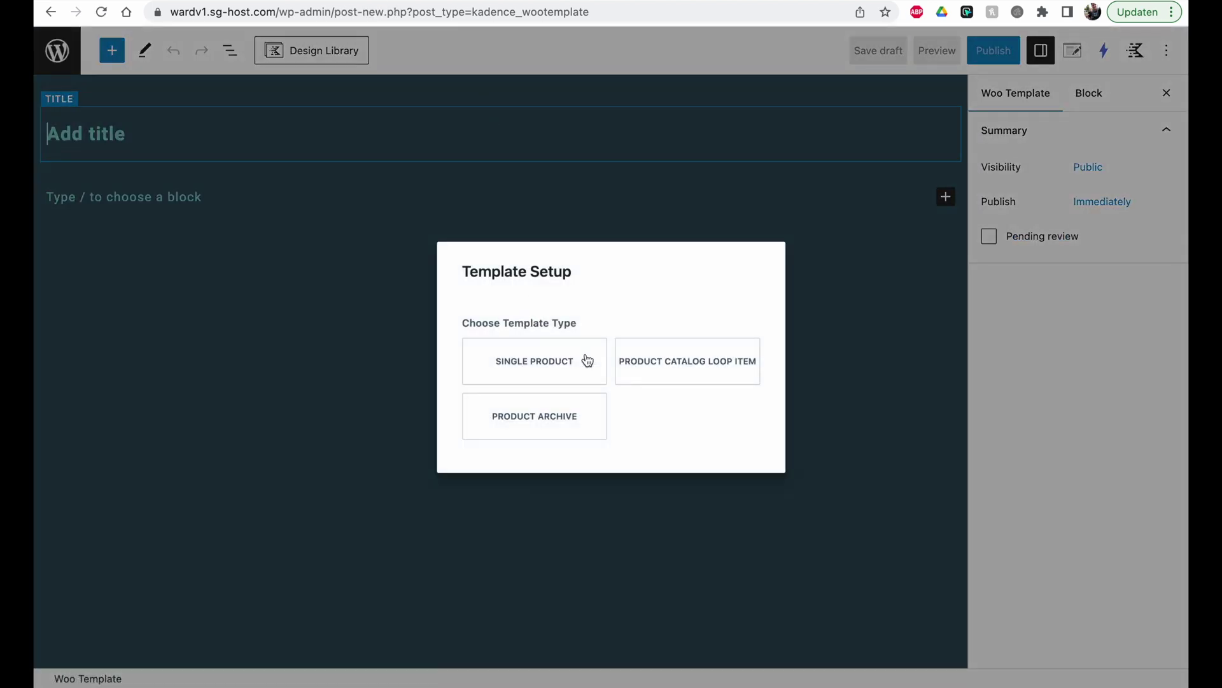
Create a Product Catalog Loop Item from the first prebuilt design, titled 'Custom template shop item'
{"action": "left_click", "coordinate": [677, 366]}
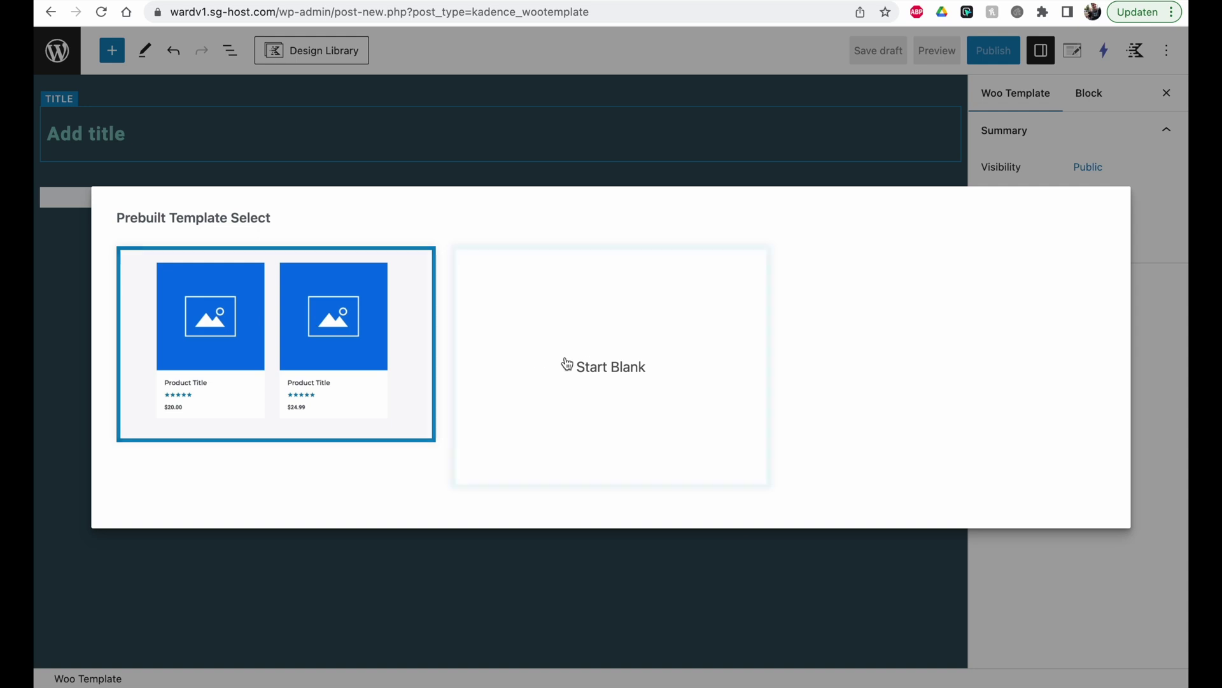
{"action": "left_click", "coordinate": [330, 345]}
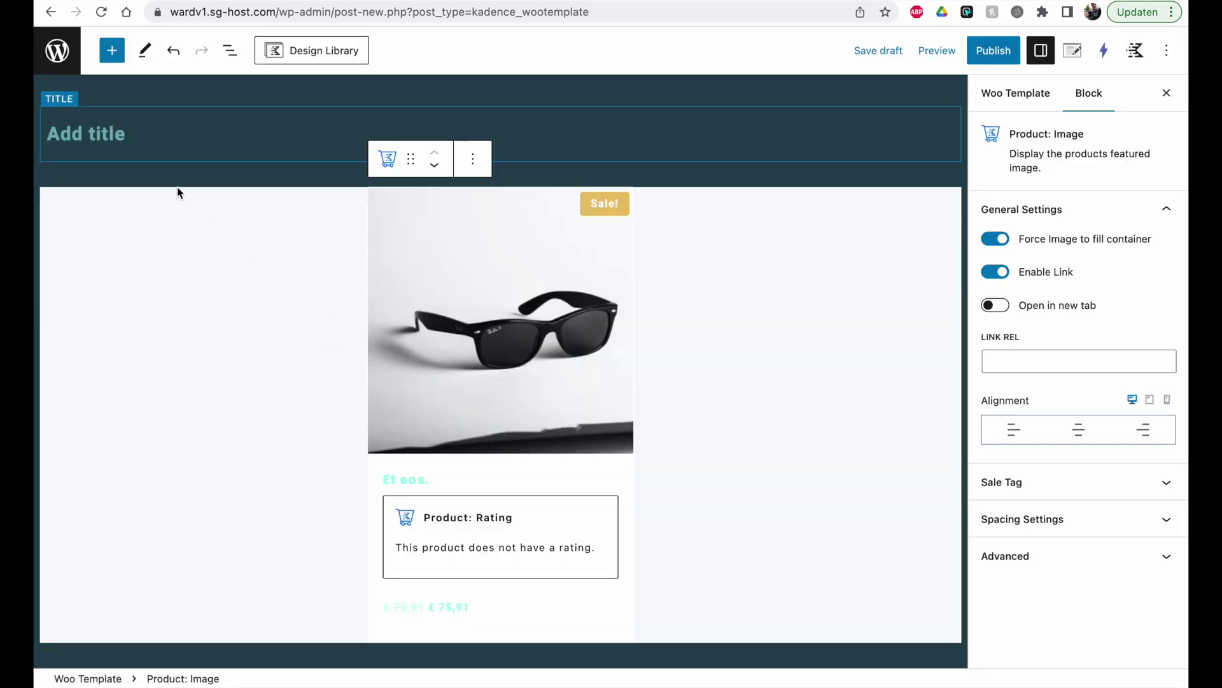
{"action": "left_click", "coordinate": [159, 142]}
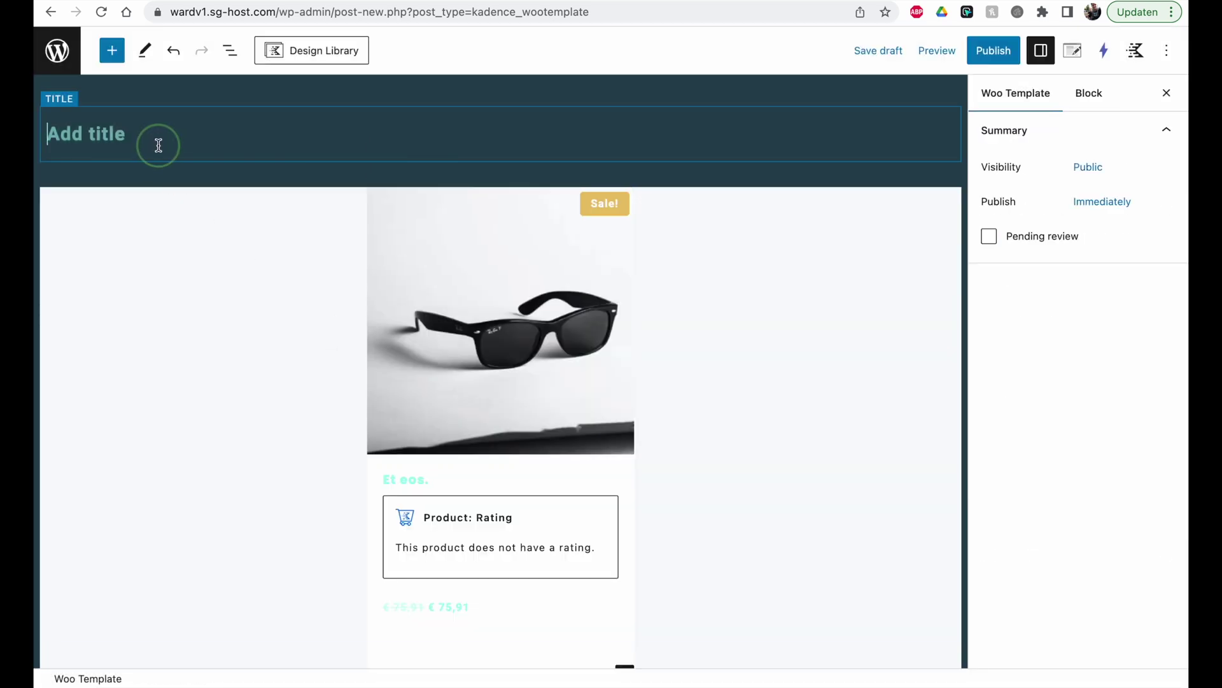
{"action": "type", "text": "Custom template sh"}
{"action": "key", "text": "BackSpace"}
{"action": "type", "text": "op"}
{"action": "key", "text": "BackSpace"}
{"action": "type", "text": "hop item"}
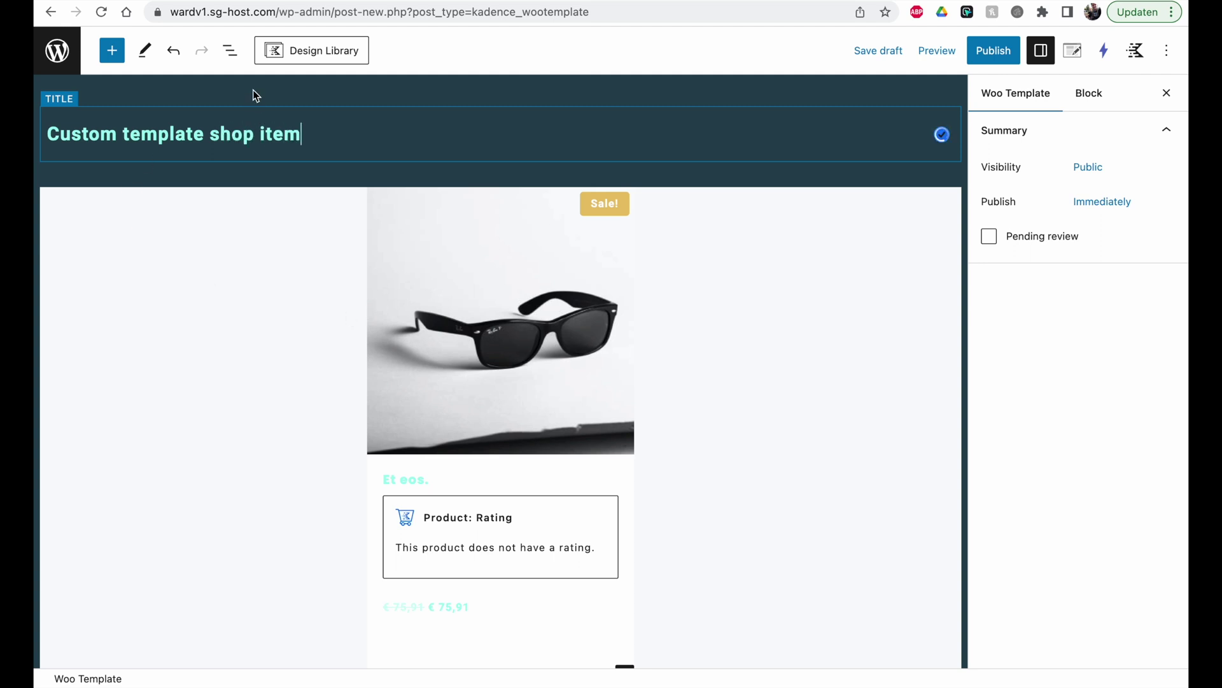
{"action": "left_click", "coordinate": [230, 51]}
Expand Row Layout in List View and select the Section holding title, rating and price
{"action": "left_click", "coordinate": [106, 134]}
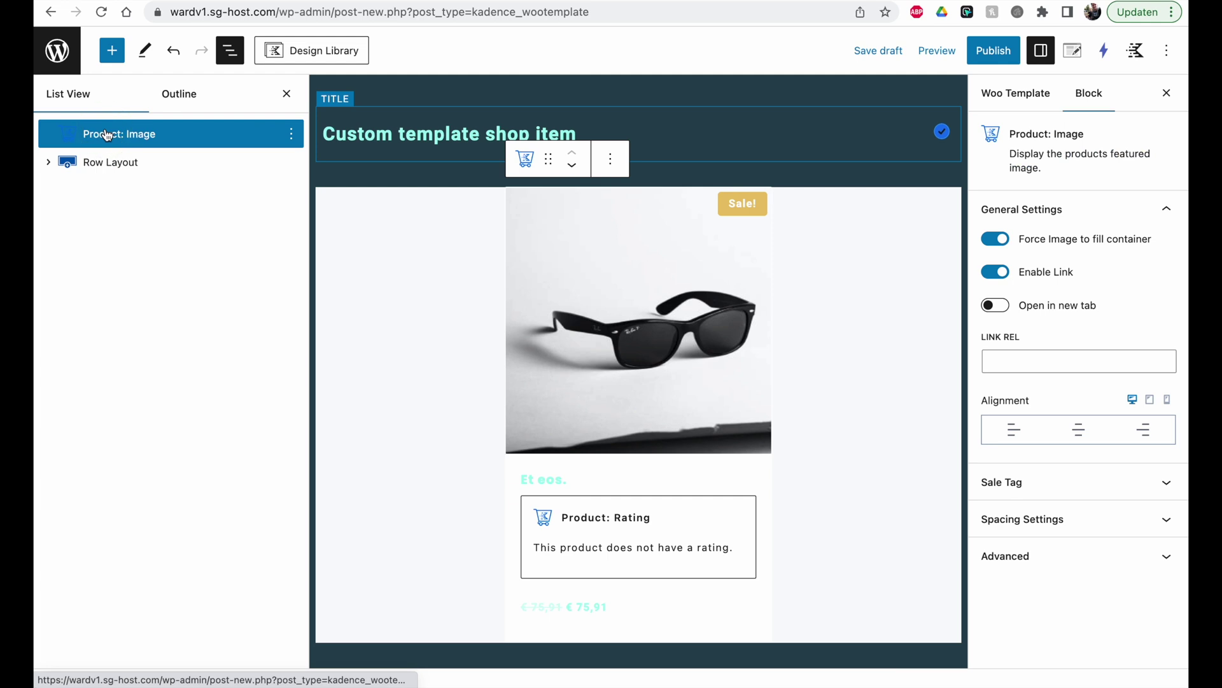
{"action": "left_click", "coordinate": [48, 163]}
{"action": "left_click", "coordinate": [70, 190]}
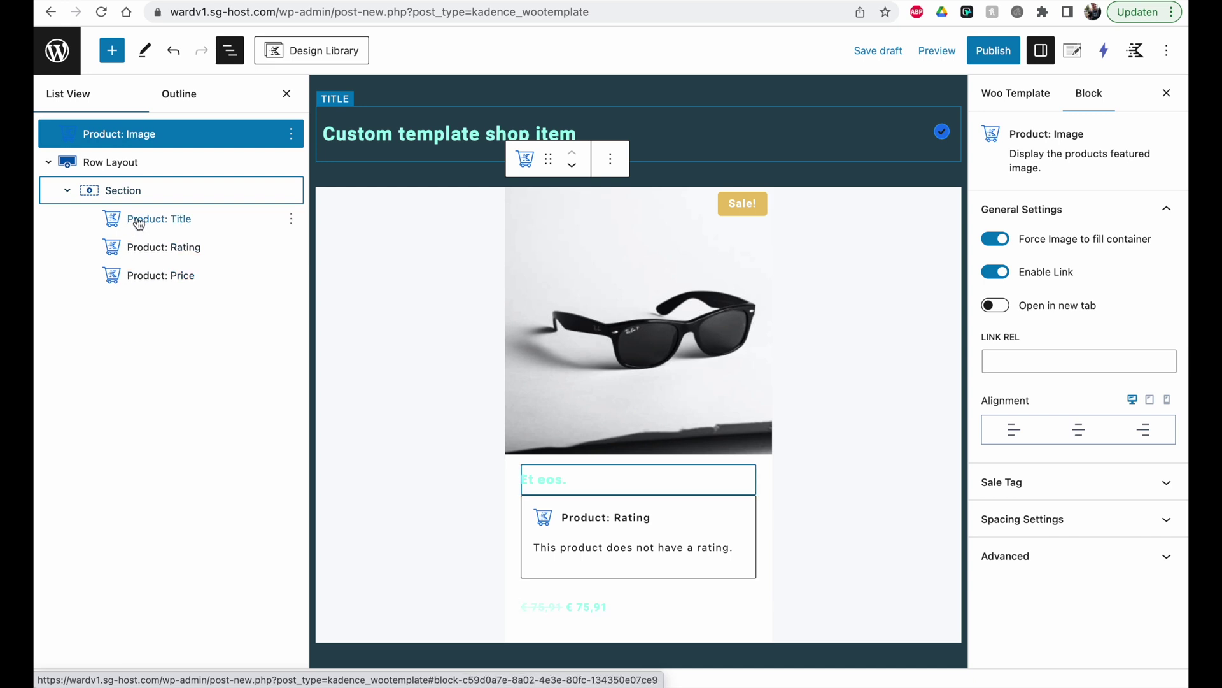
{"action": "left_click", "coordinate": [177, 193]}
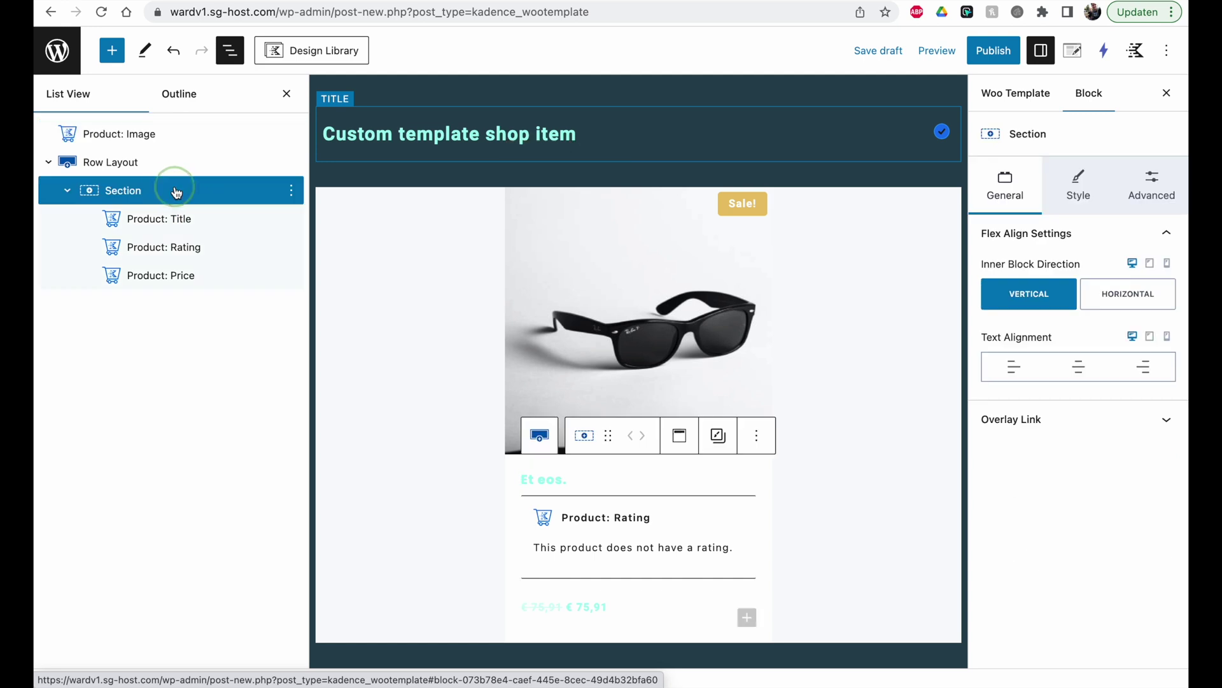
Open the full block library from the Section's inserter and scroll to Woo Template Blocks
{"action": "left_click", "coordinate": [747, 617]}
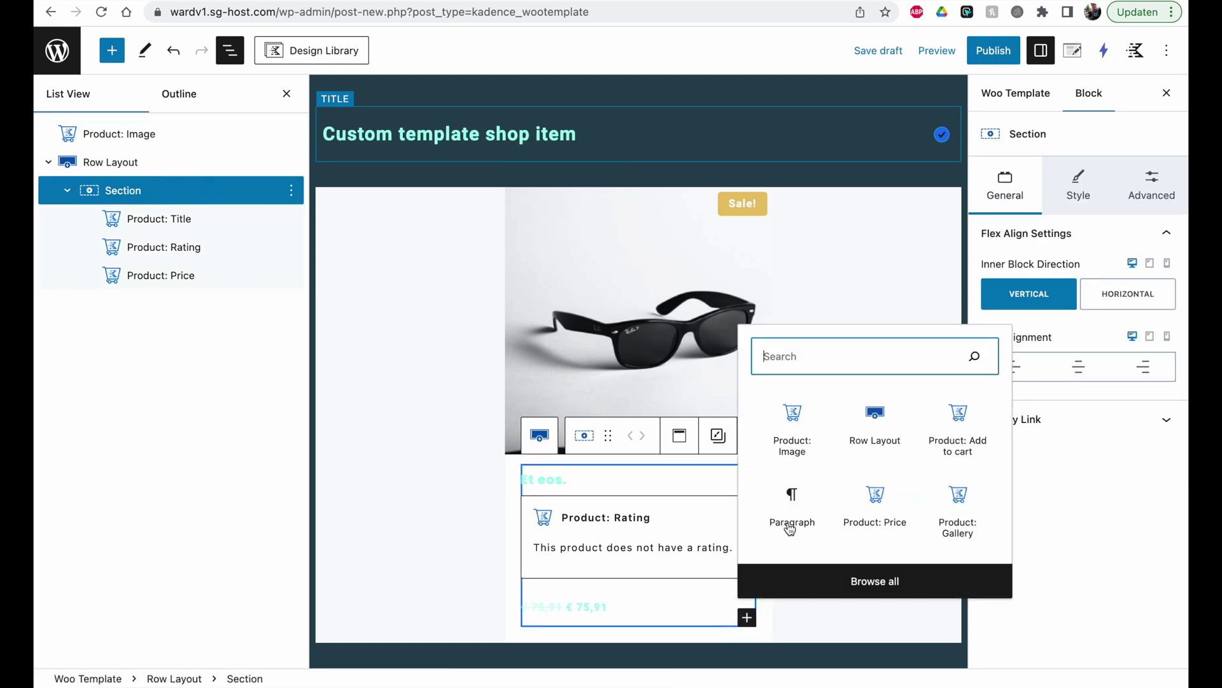
{"action": "left_click", "coordinate": [853, 581]}
{"action": "scroll", "coordinate": [212, 547], "scroll_direction": "down", "scroll_amount": 3}
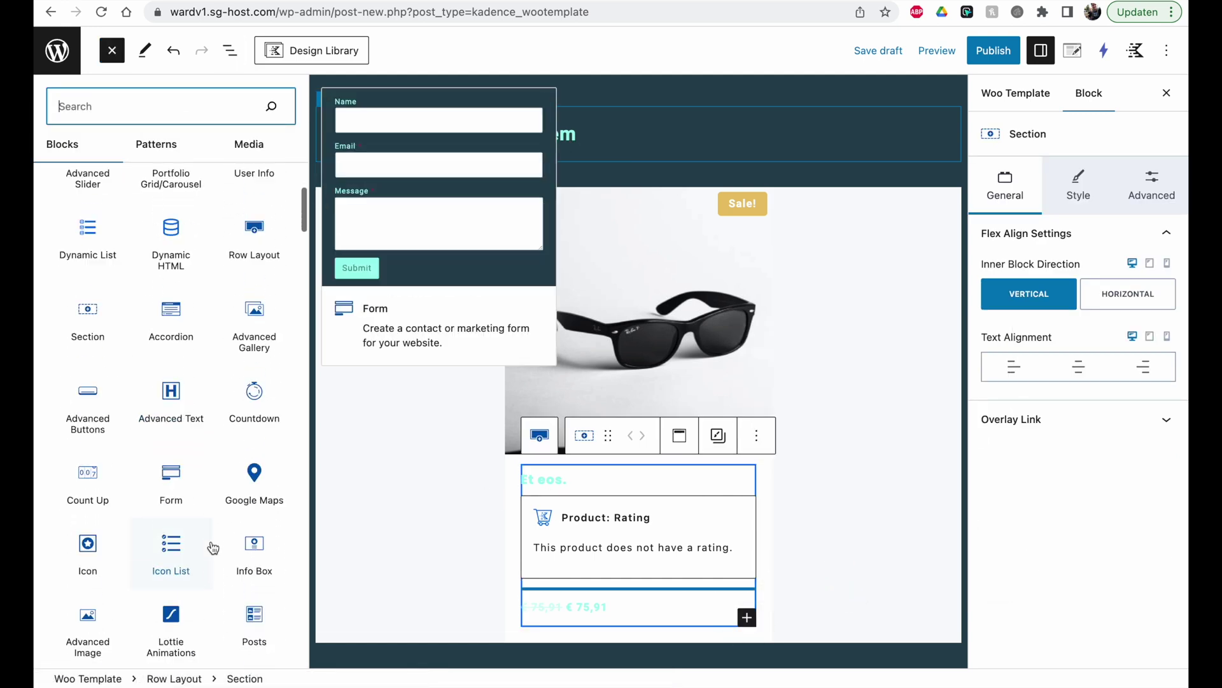
{"action": "scroll", "coordinate": [213, 548], "scroll_direction": "down", "scroll_amount": 8}
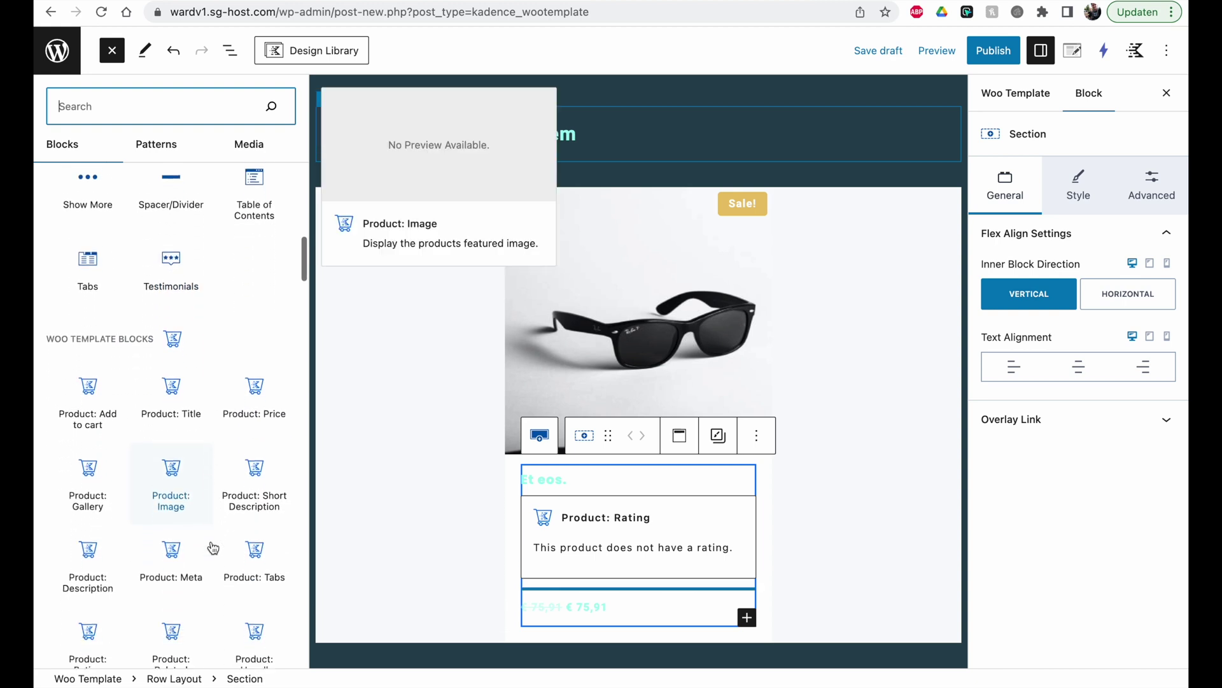
{"action": "left_click_drag", "start_coordinate": [46, 310], "coordinate": [153, 310]}
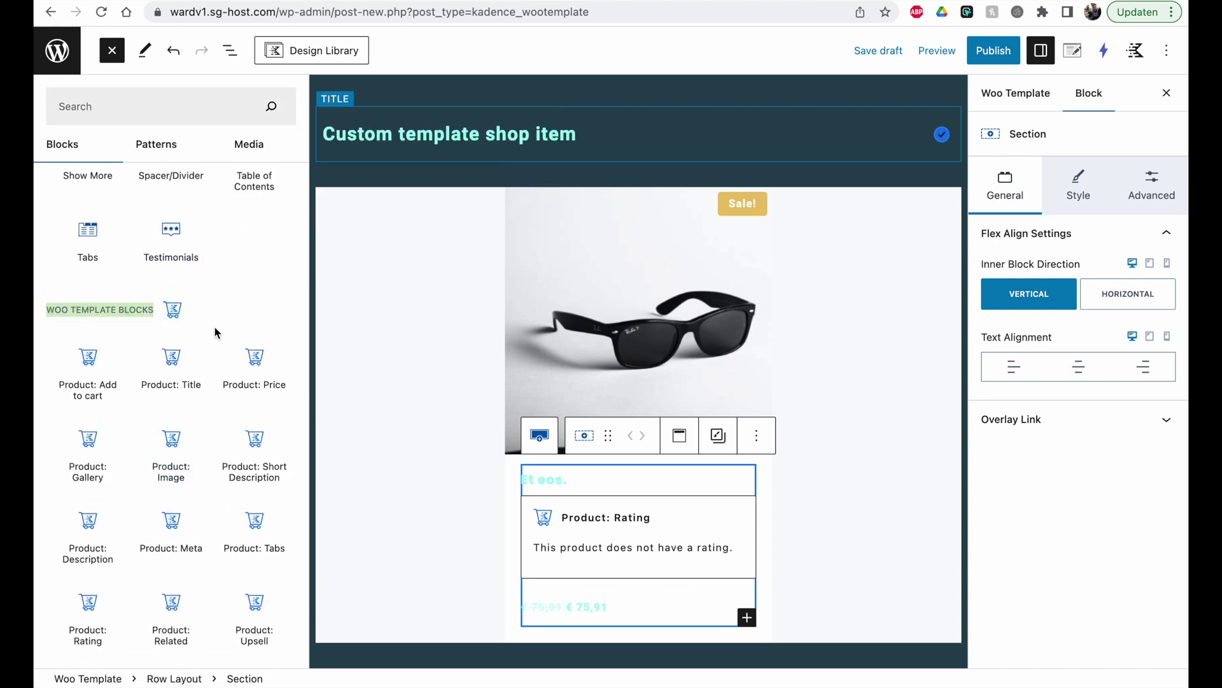
{"action": "scroll", "coordinate": [216, 327], "scroll_direction": "down", "scroll_amount": 3}
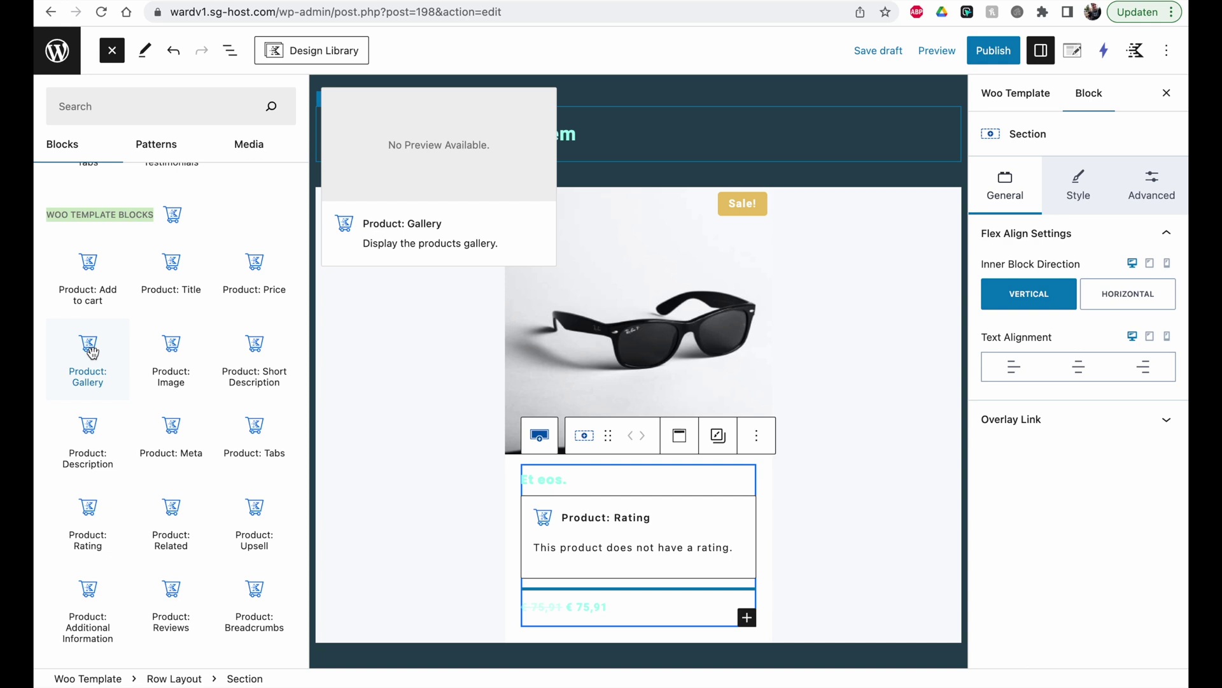
Insert two Product: Gallery blocks into the details Section
{"action": "left_click", "coordinate": [93, 353]}
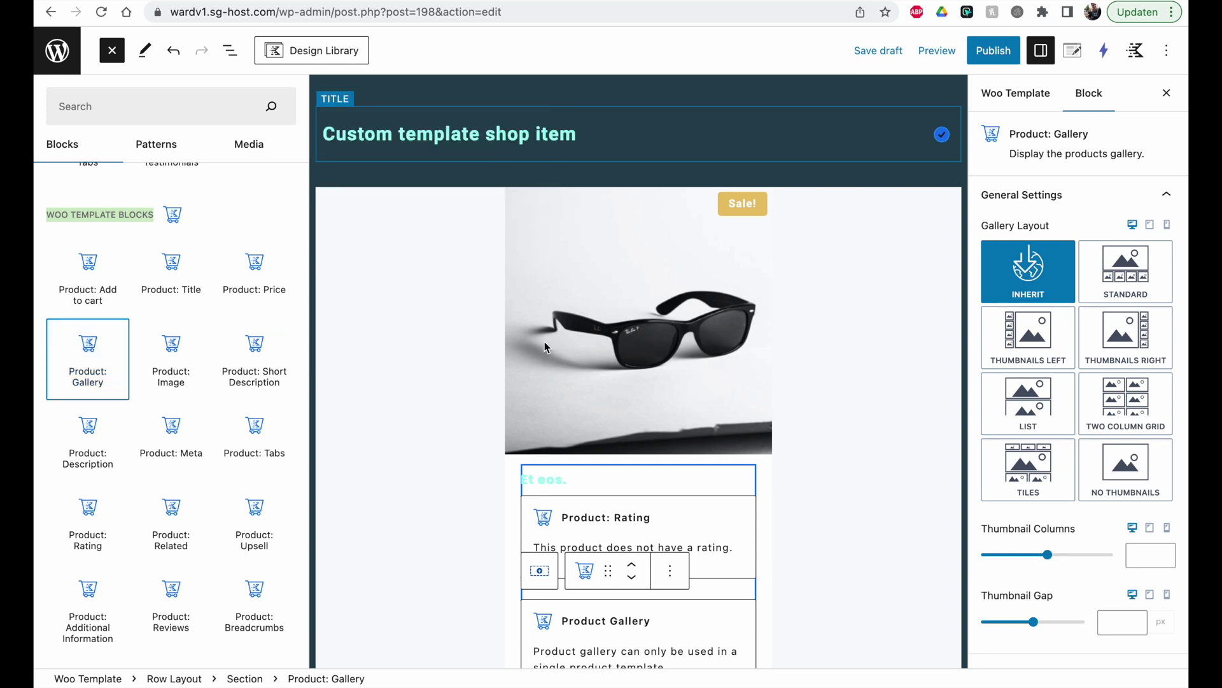
{"action": "mouse_move", "coordinate": [93, 352]}
{"action": "scroll", "coordinate": [96, 356], "scroll_direction": "down", "scroll_amount": 2}
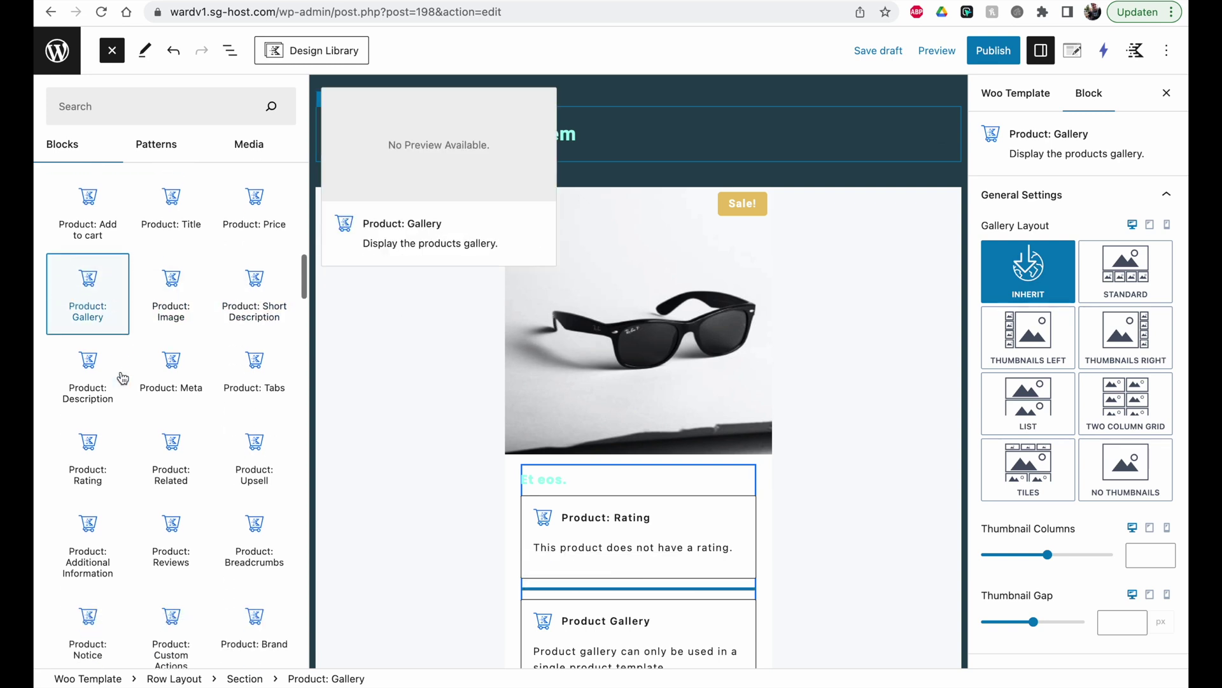
{"action": "left_click", "coordinate": [88, 284]}
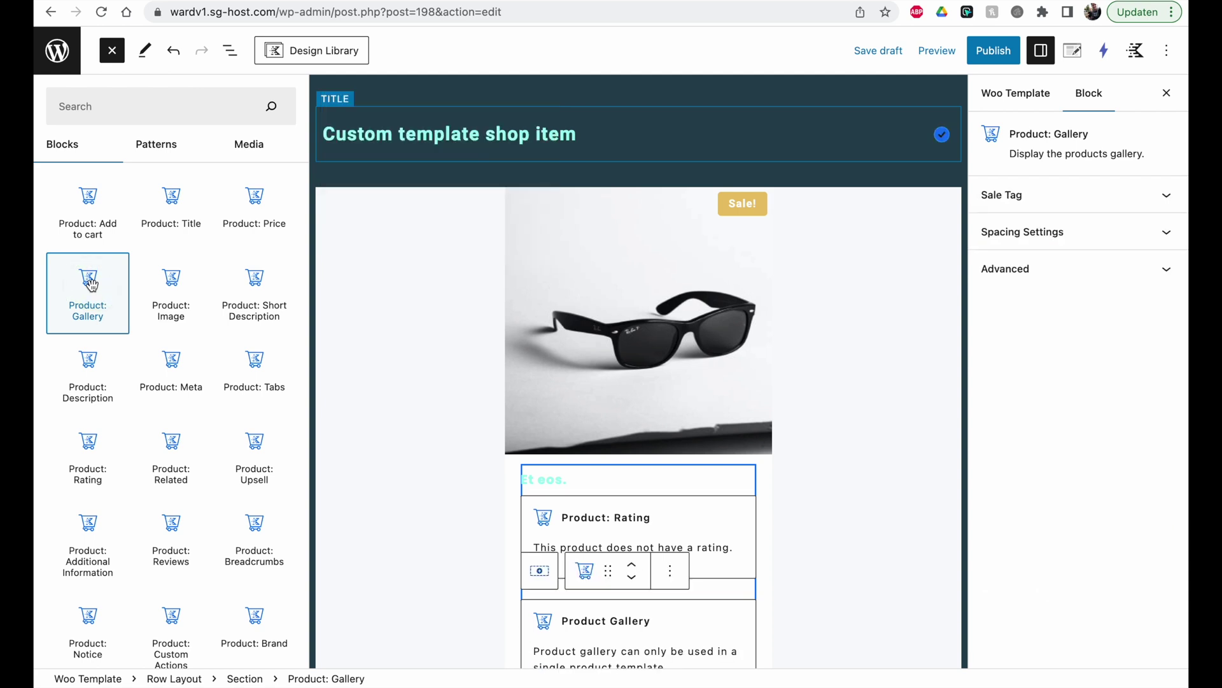
{"action": "scroll", "coordinate": [547, 501], "scroll_direction": "down", "scroll_amount": 3}
{"action": "scroll", "coordinate": [548, 501], "scroll_direction": "down", "scroll_amount": 1}
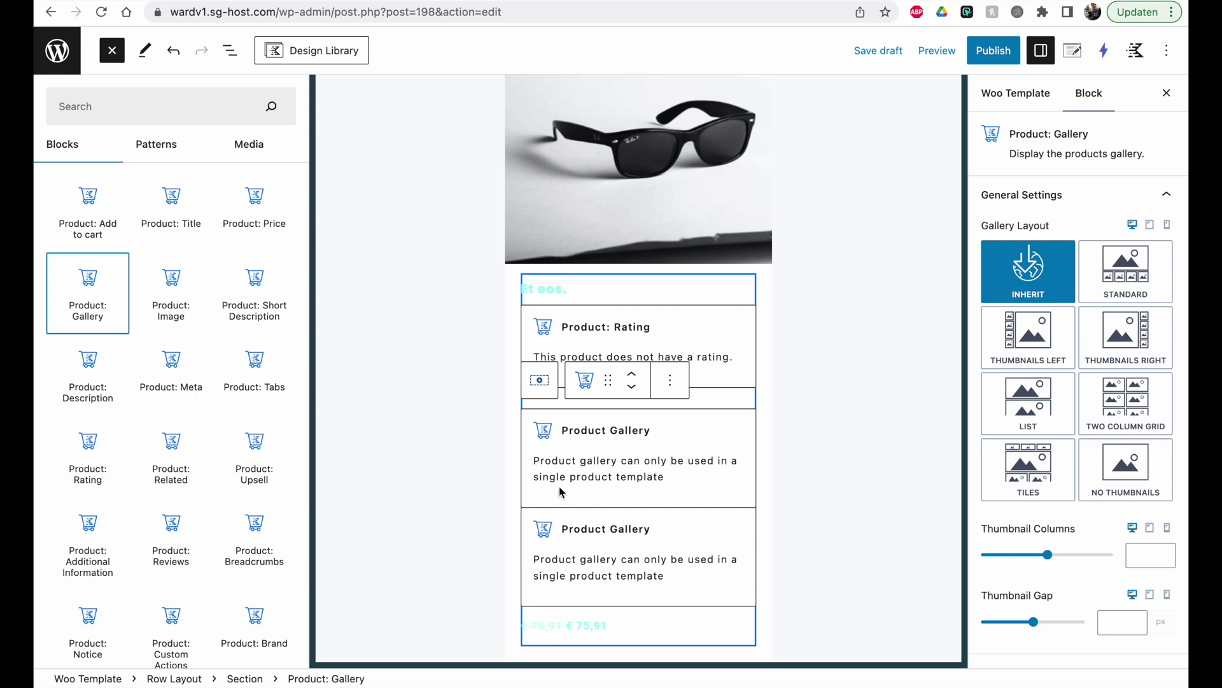
Delete both Product: Gallery blocks, then select Row Layout in List View
{"action": "left_click", "coordinate": [666, 395]}
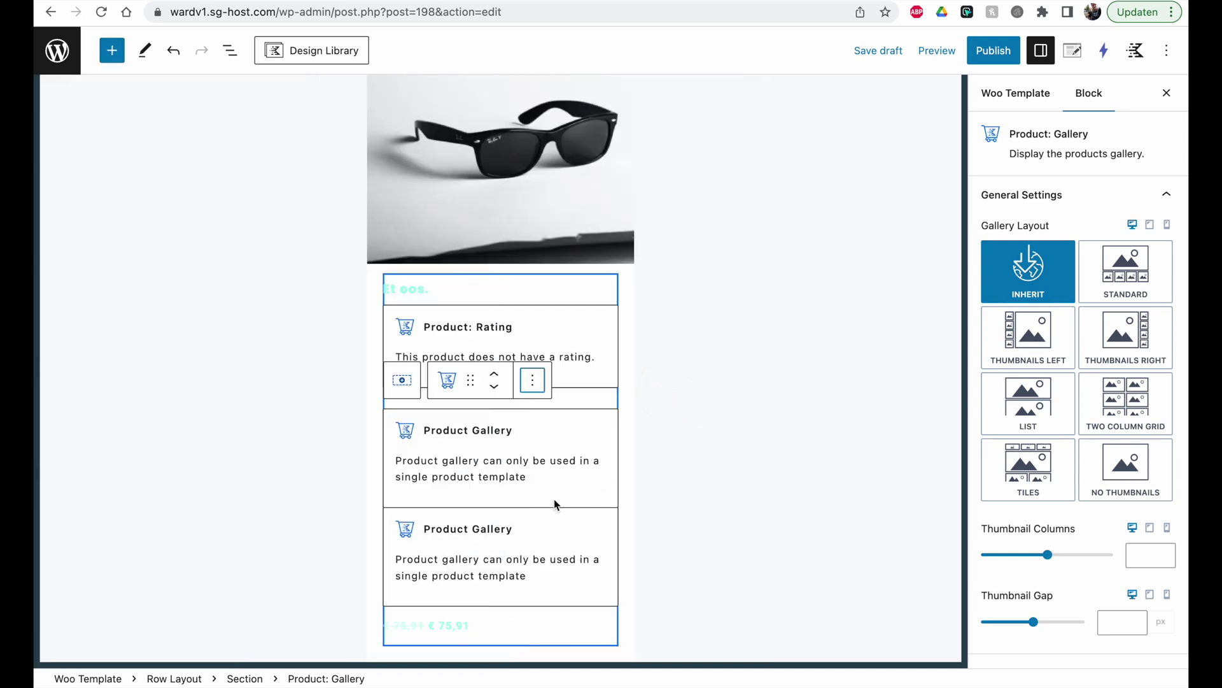
{"action": "left_click", "coordinate": [536, 395]}
{"action": "scroll", "coordinate": [561, 334], "scroll_direction": "down", "scroll_amount": 2}
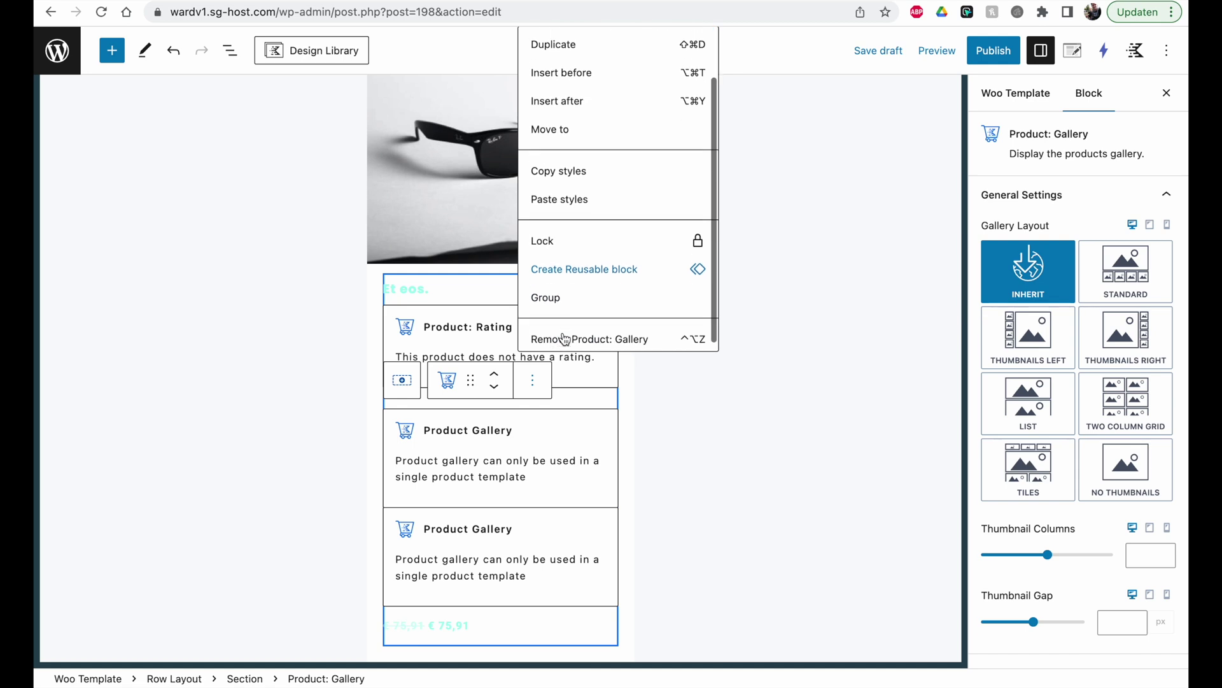
{"action": "left_click", "coordinate": [565, 334]}
{"action": "left_click", "coordinate": [546, 529]}
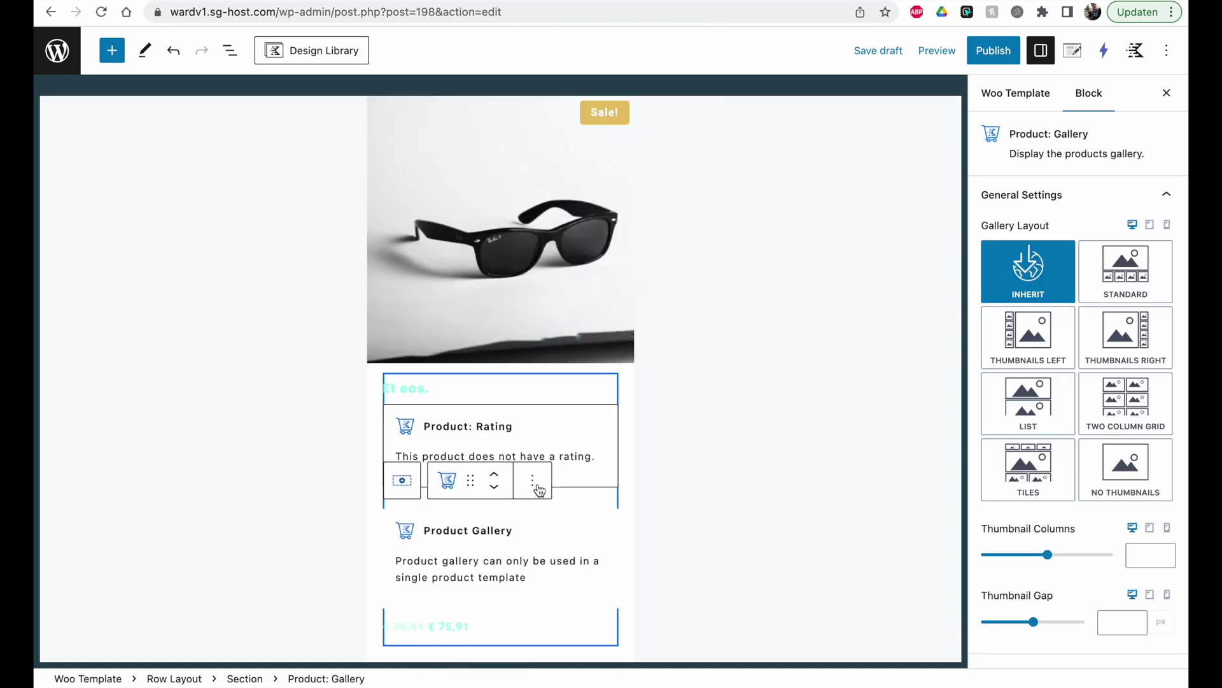
{"action": "left_click", "coordinate": [535, 484]}
{"action": "left_click", "coordinate": [553, 427]}
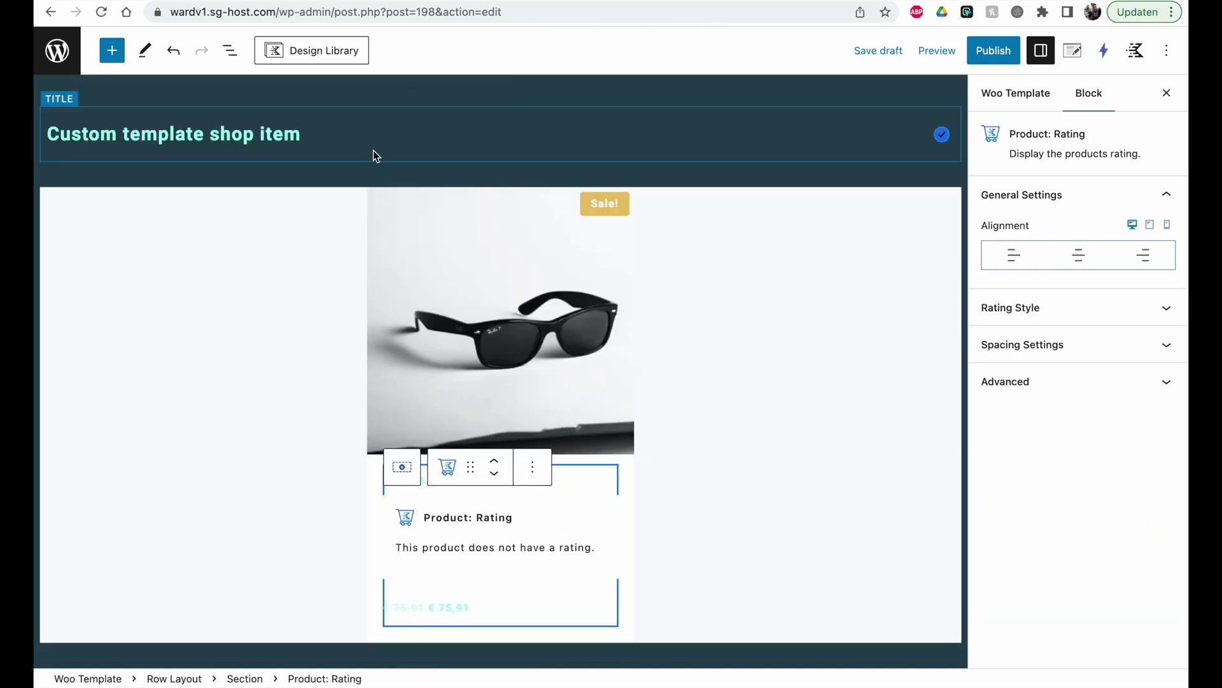
{"action": "left_click", "coordinate": [230, 50]}
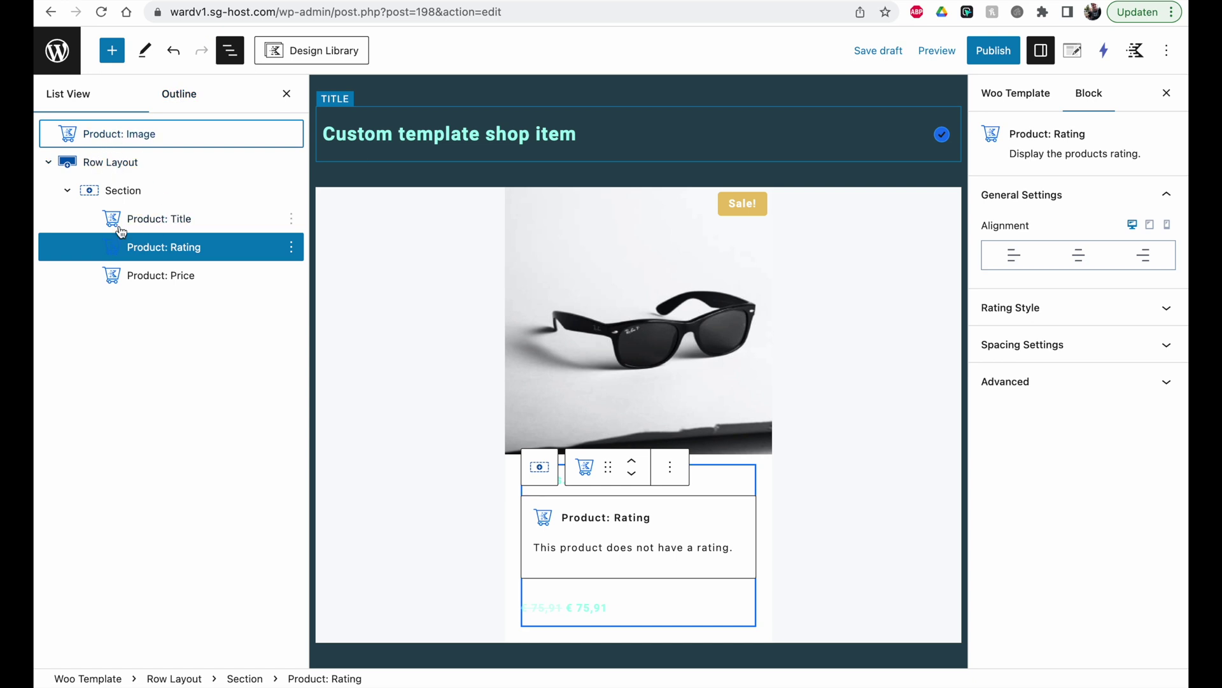
{"action": "left_click", "coordinate": [128, 161]}
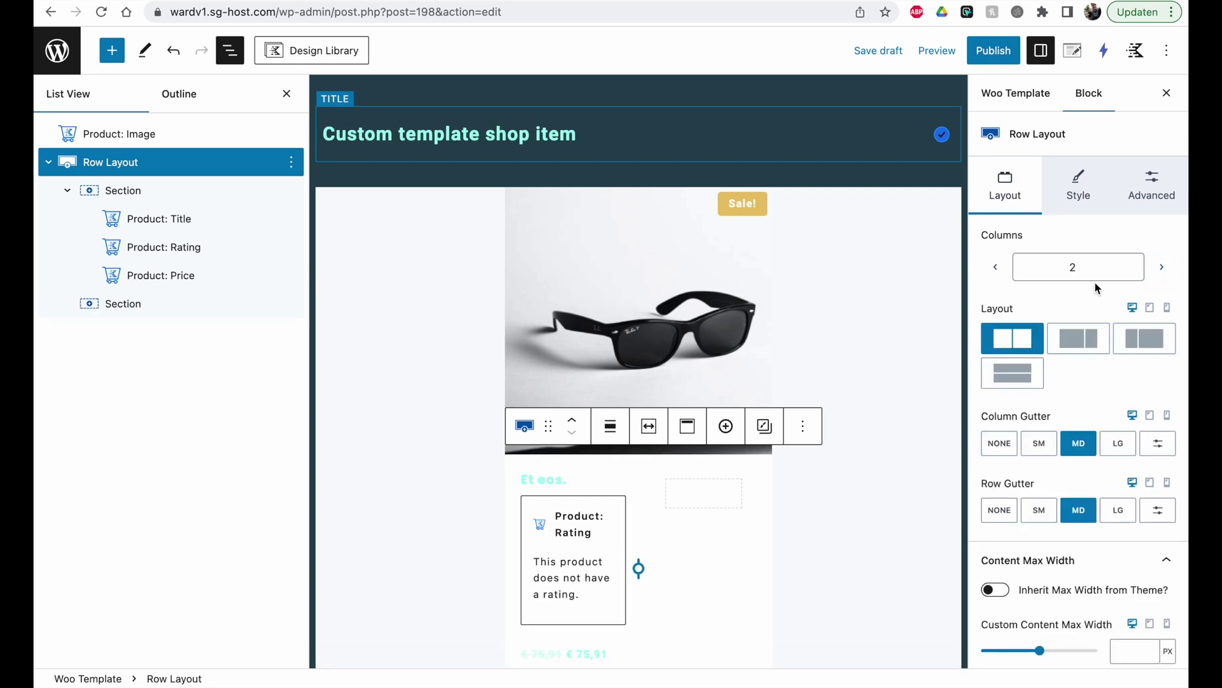
Move the details Section to the right column and drag Product: Image into the left column
{"action": "scroll", "coordinate": [622, 526], "scroll_direction": "down", "scroll_amount": 1}
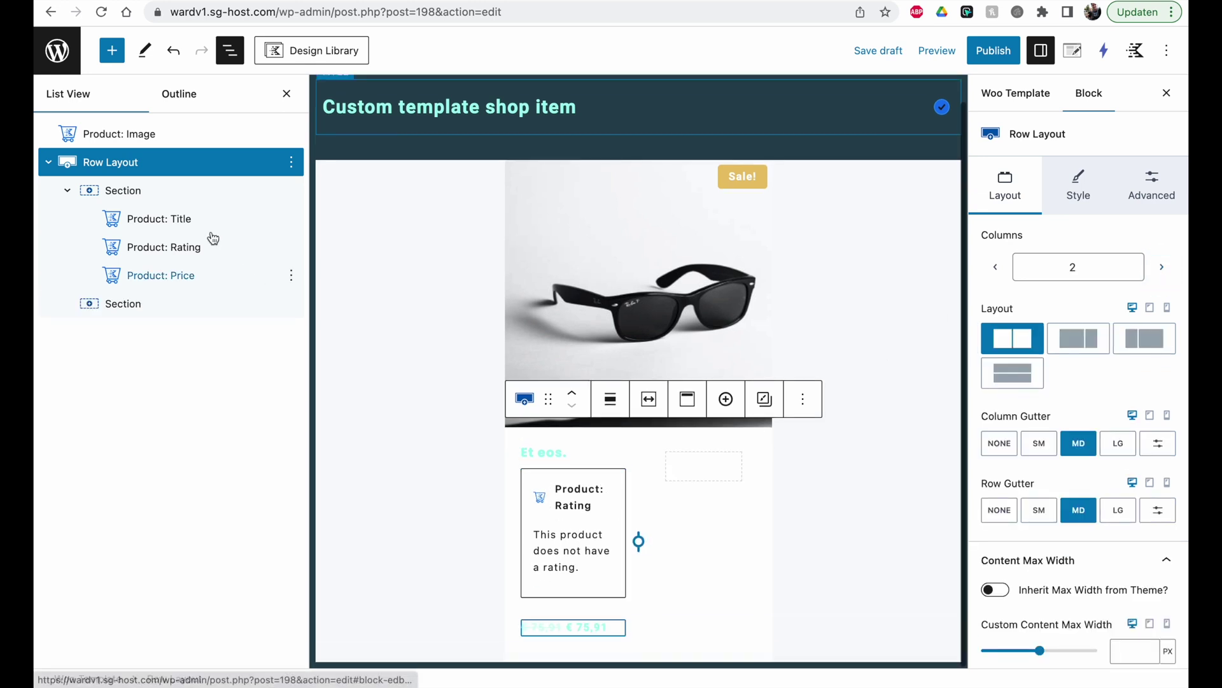
{"action": "left_click", "coordinate": [151, 193]}
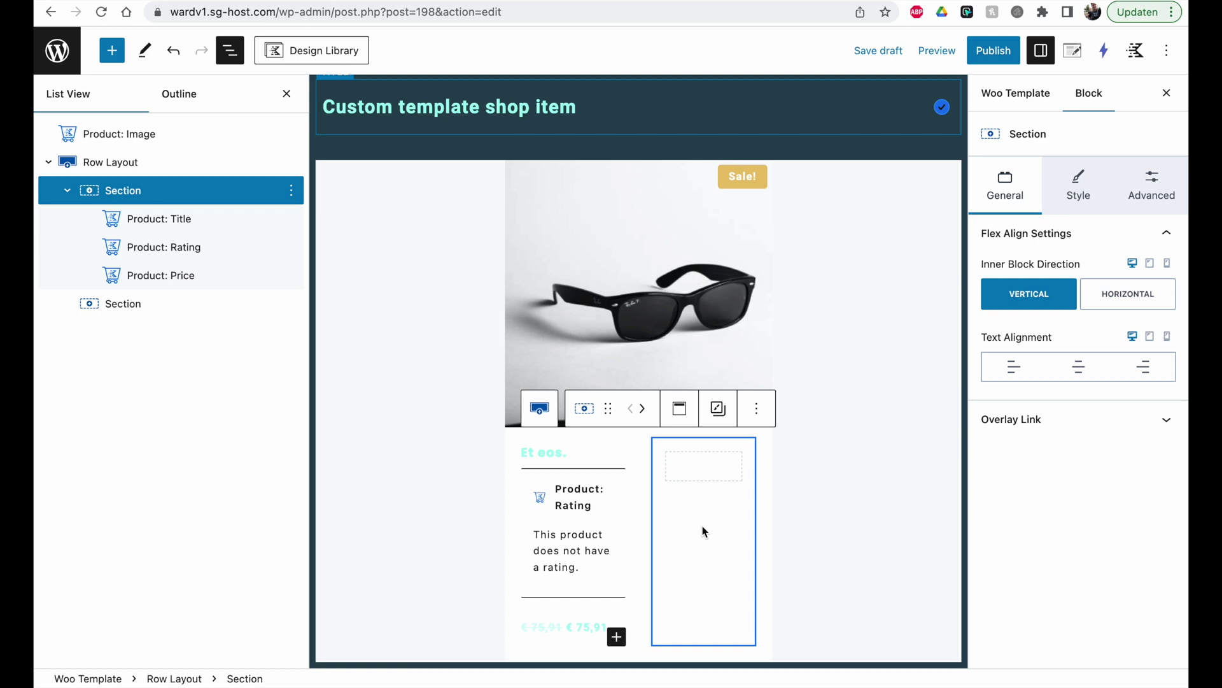
{"action": "left_click", "coordinate": [644, 409]}
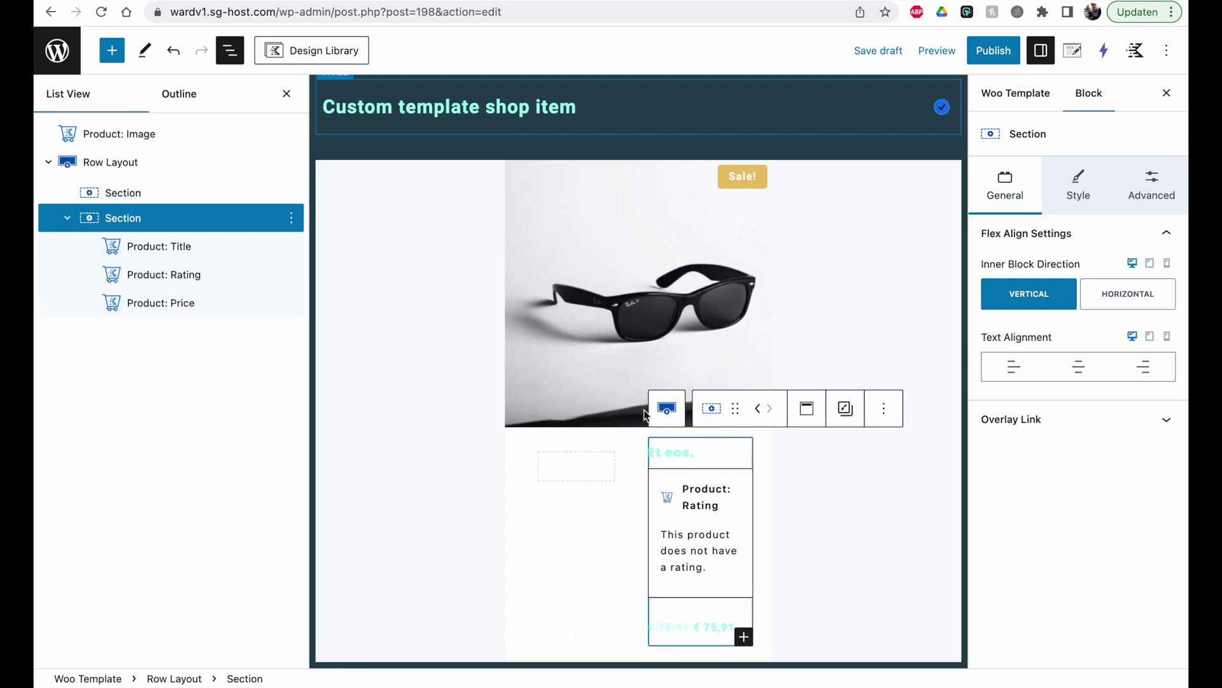
{"action": "left_click_drag", "start_coordinate": [129, 131], "coordinate": [557, 468]}
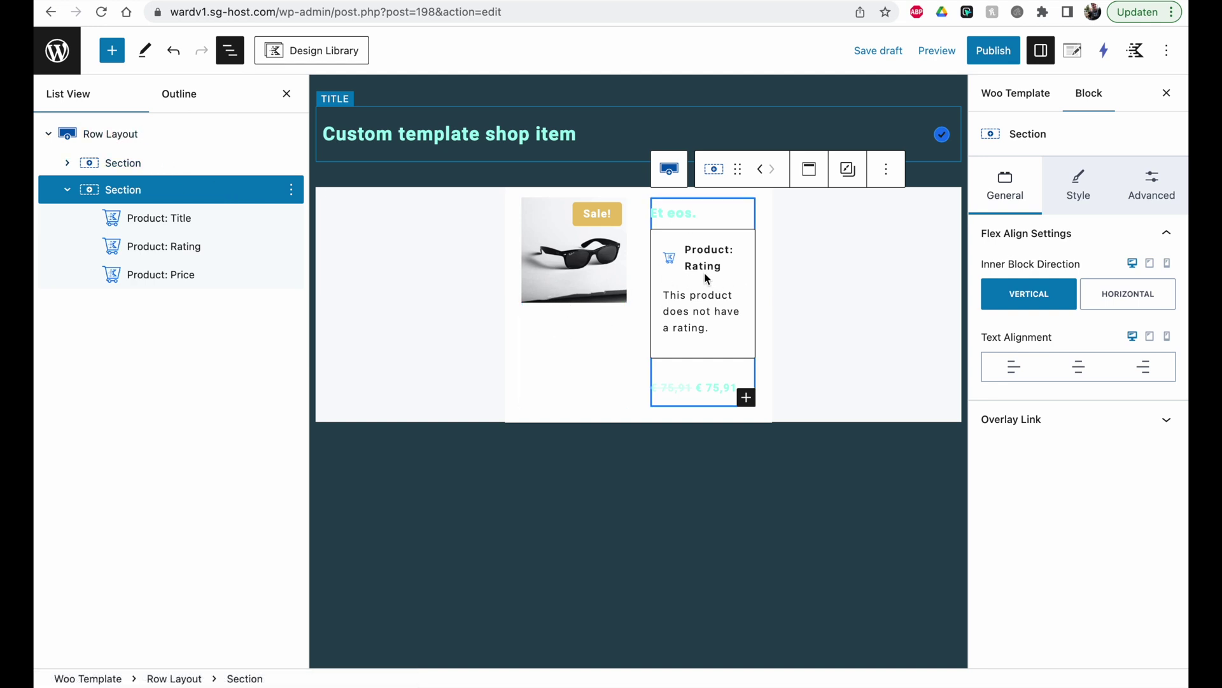
Publish the template and set its Show On display rule to All Product Loops
{"action": "left_click", "coordinate": [990, 51]}
{"action": "left_click", "coordinate": [989, 53]}
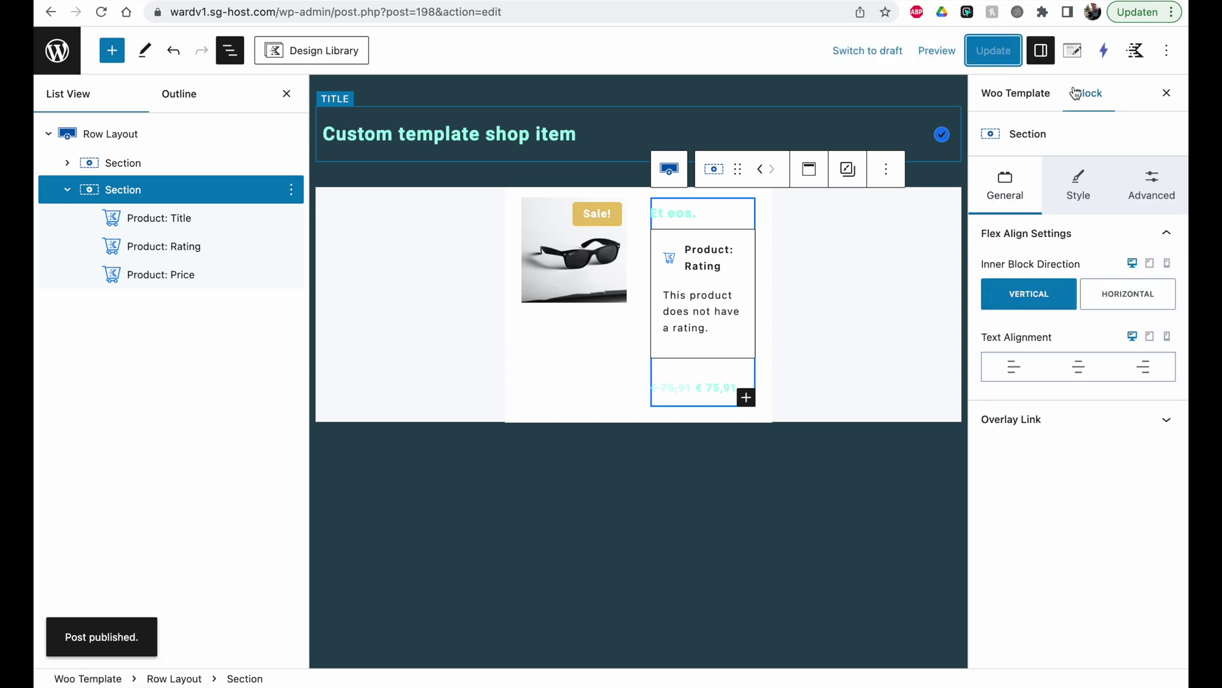
{"action": "left_click", "coordinate": [1073, 51]}
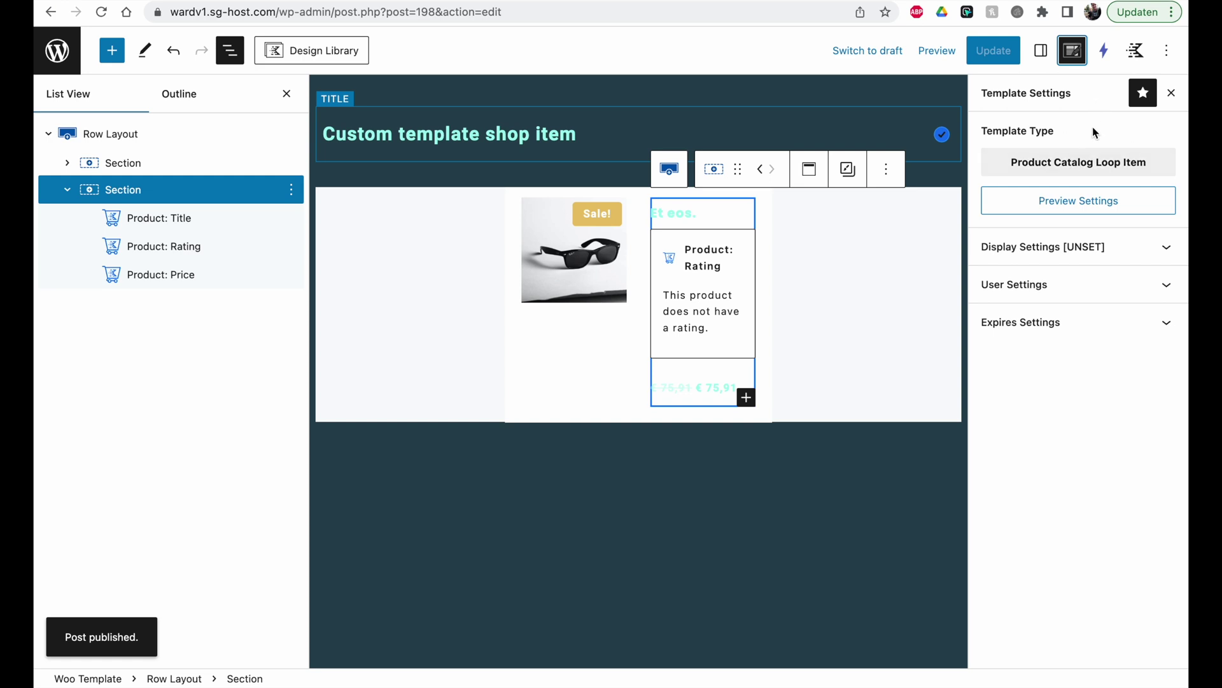
{"action": "left_click", "coordinate": [1071, 248]}
{"action": "left_click", "coordinate": [1050, 328]}
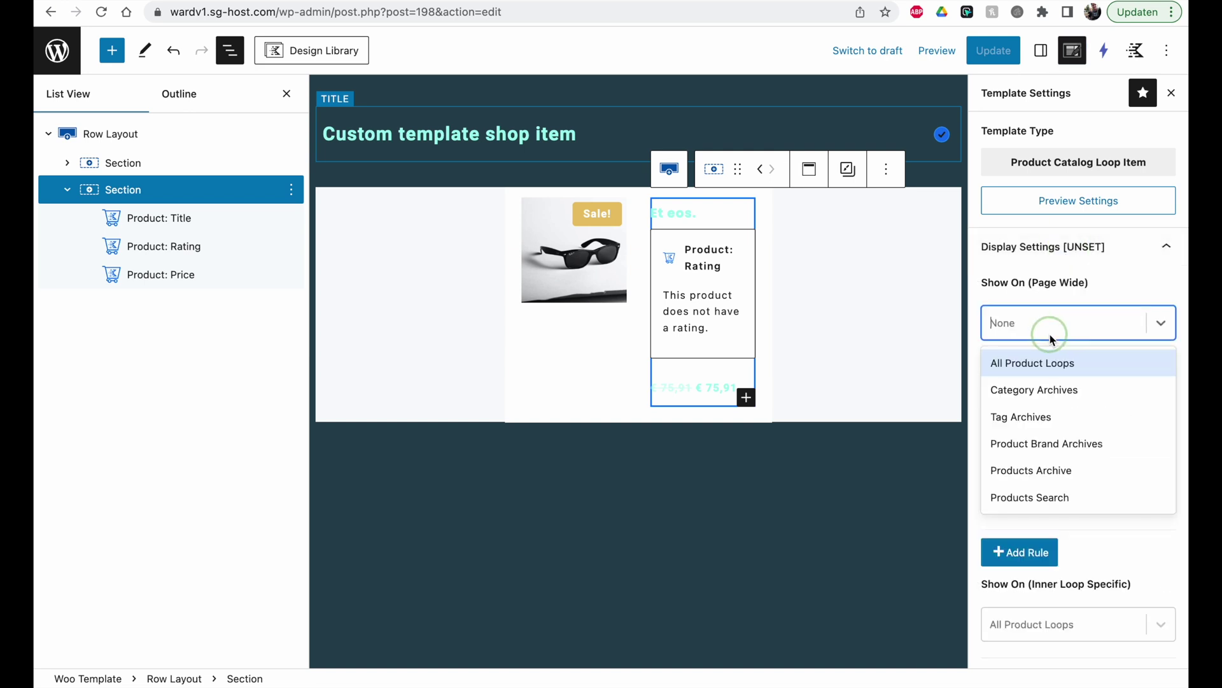
{"action": "left_click", "coordinate": [1042, 368]}
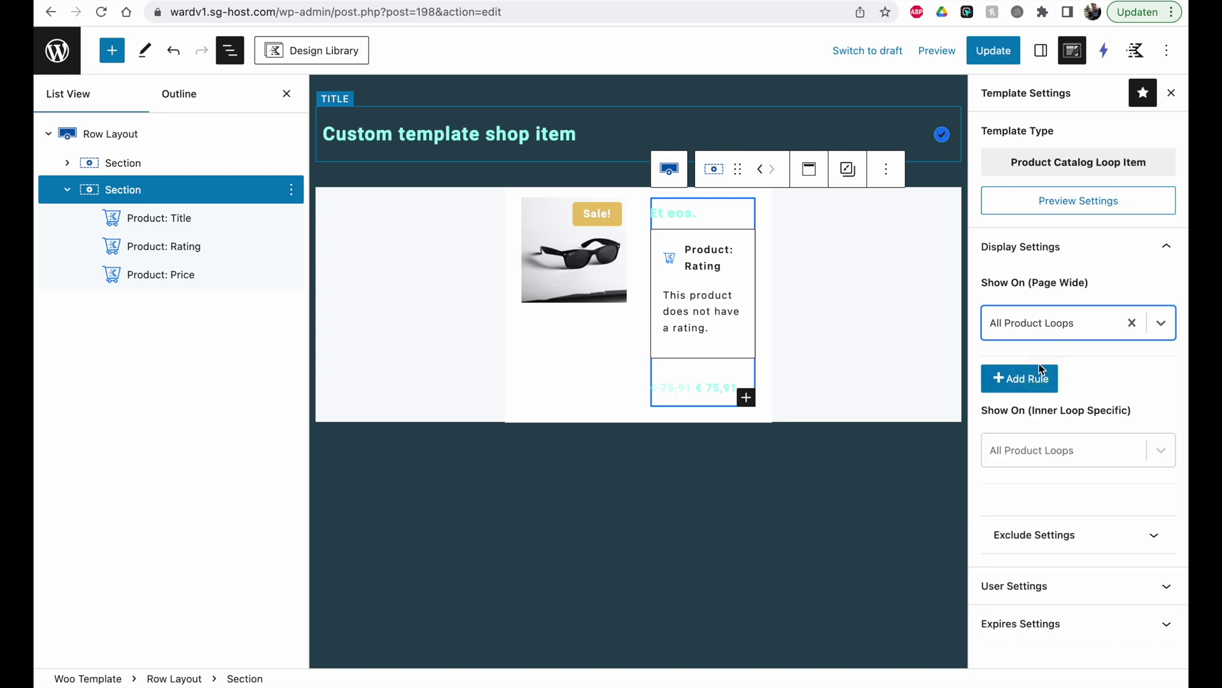
{"action": "left_click", "coordinate": [1055, 449]}
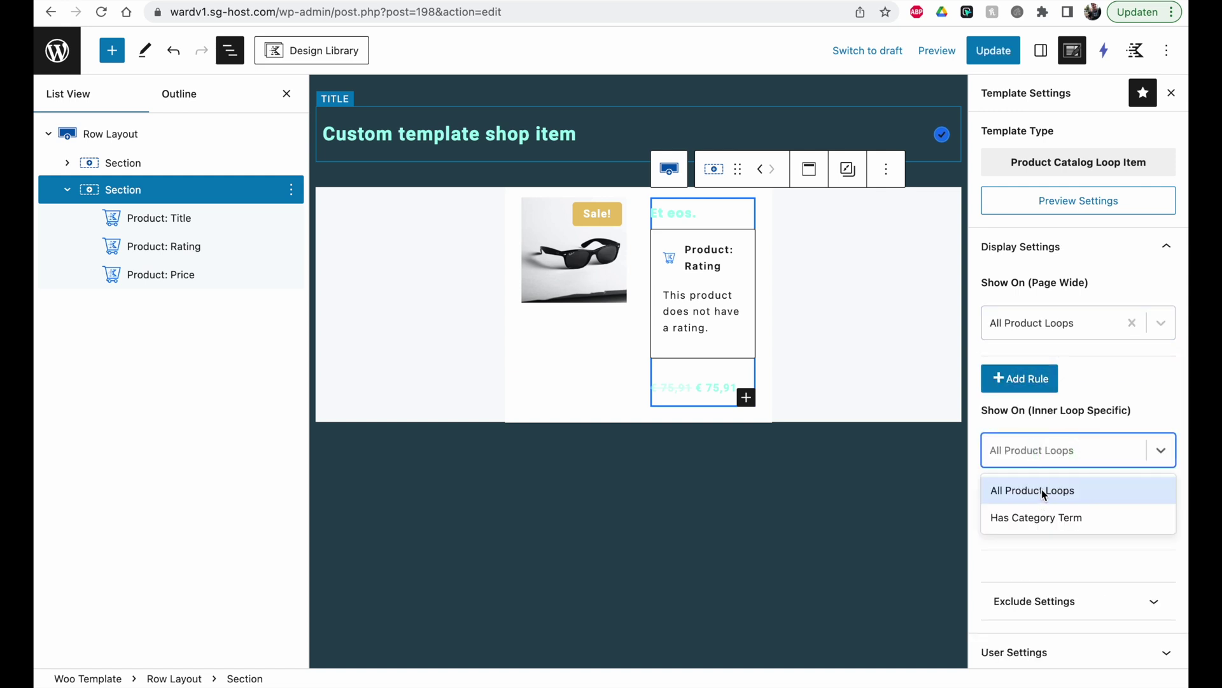
Keep the Inner Loop rule at All Product Loops instead of a category term
{"action": "left_click", "coordinate": [1045, 524]}
{"action": "scroll", "coordinate": [1045, 525], "scroll_direction": "down", "scroll_amount": 1}
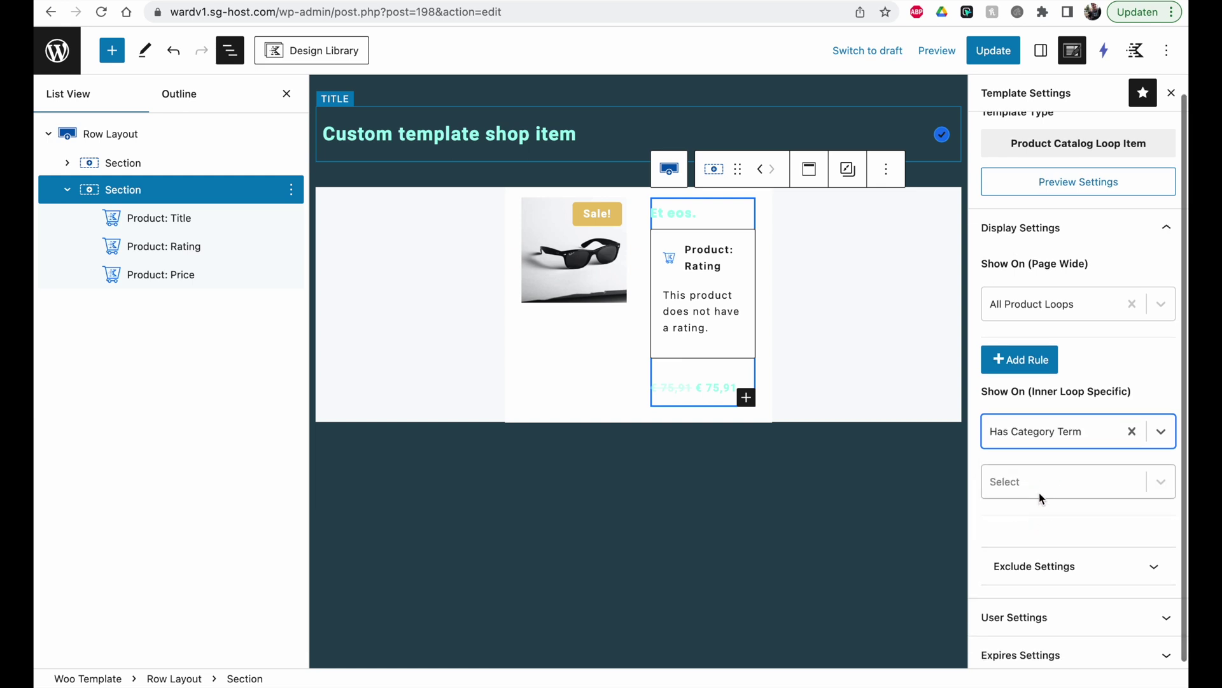
{"action": "left_click", "coordinate": [1041, 498]}
{"action": "left_click", "coordinate": [1033, 549]}
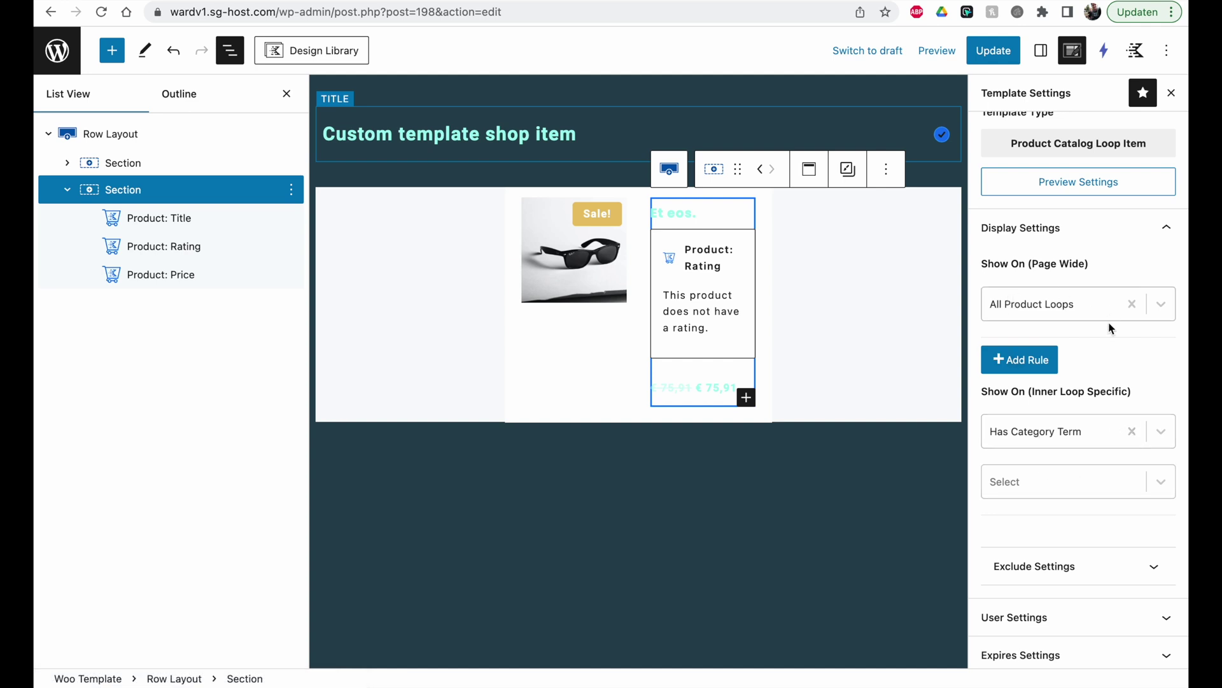
{"action": "left_click", "coordinate": [1051, 485]}
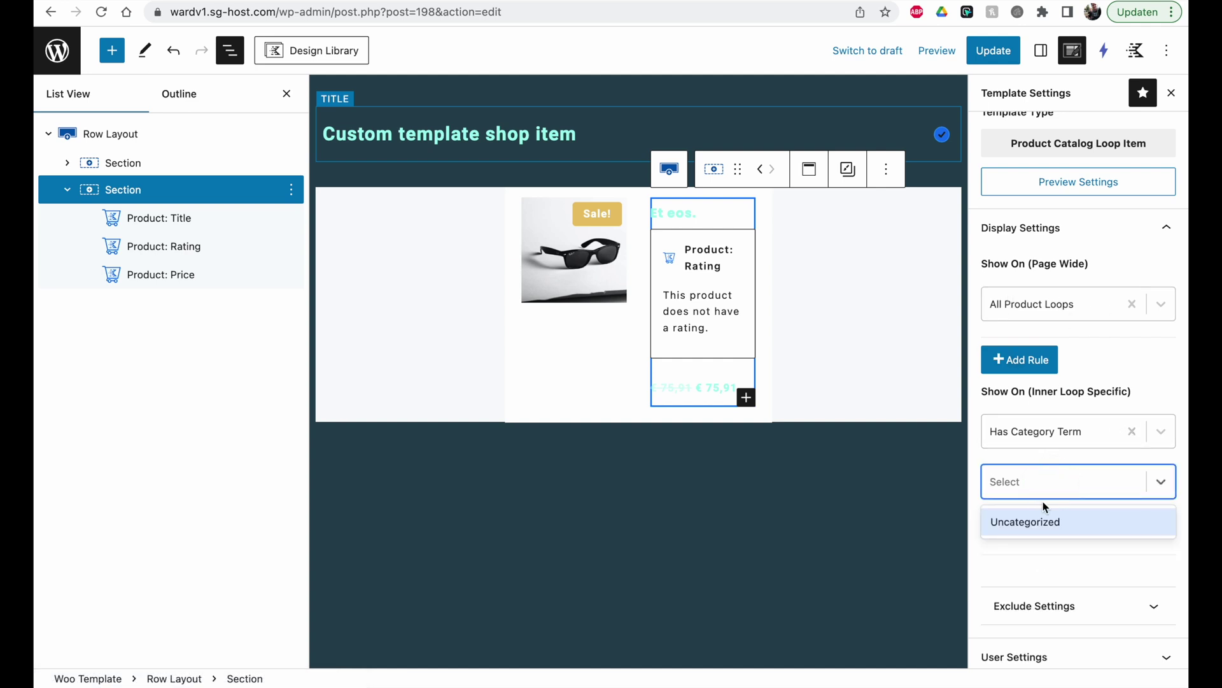
{"action": "left_click", "coordinate": [1041, 452]}
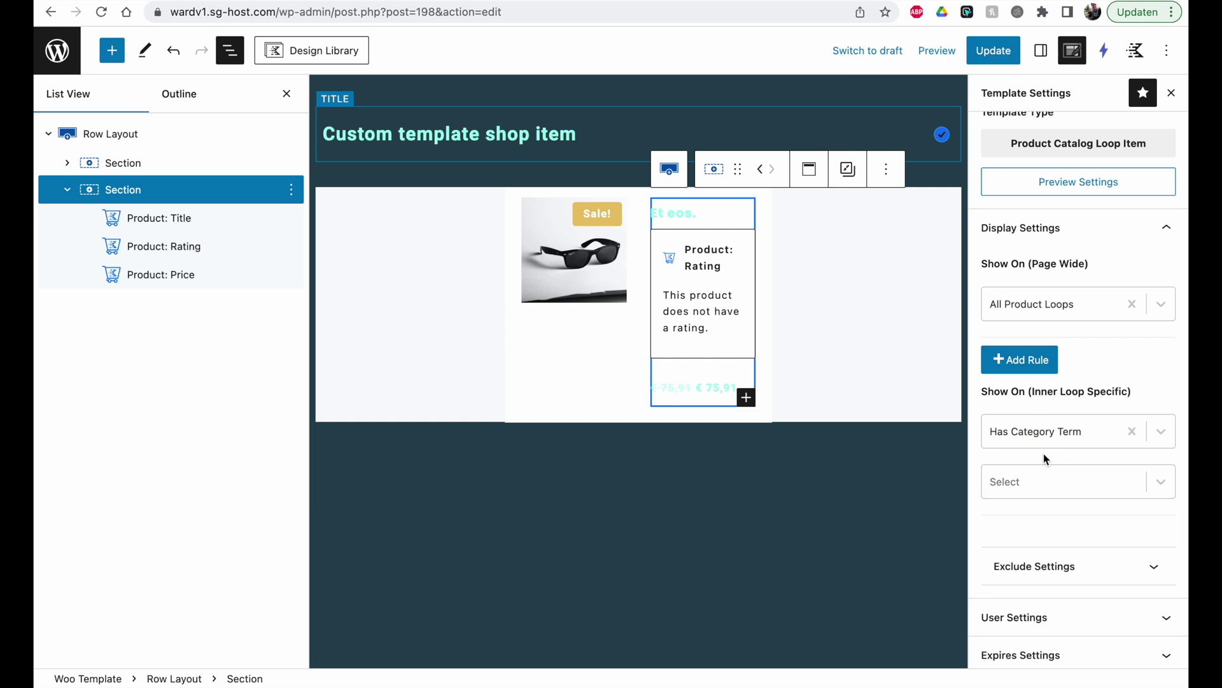
{"action": "left_click", "coordinate": [1046, 430]}
{"action": "left_click", "coordinate": [1052, 471]}
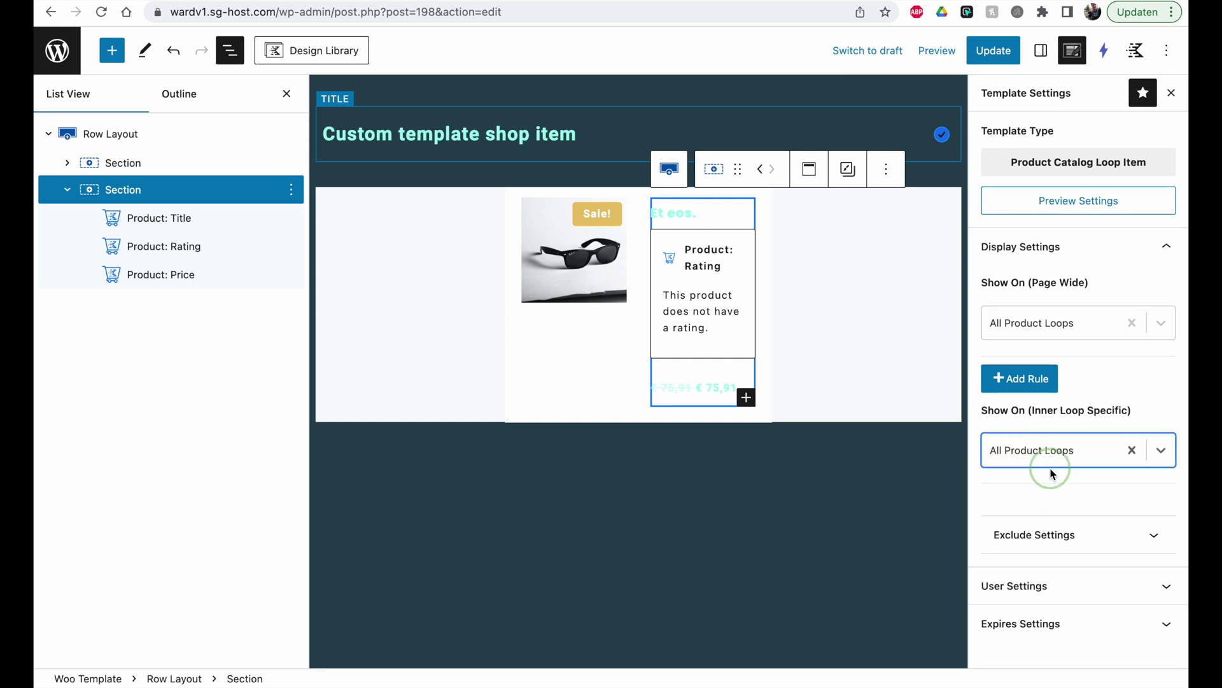
Keep User Settings at All Users, update the template, and load the shop page
{"action": "left_click", "coordinate": [1038, 592]}
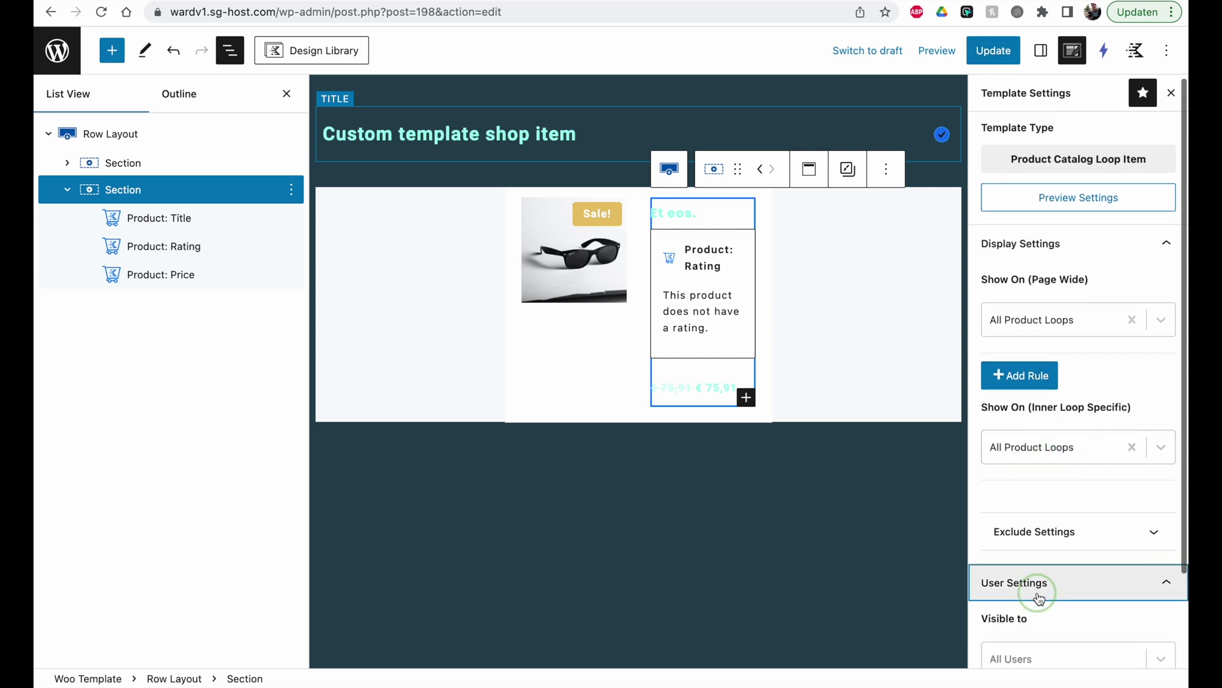
{"action": "left_click", "coordinate": [1044, 658]}
{"action": "left_click", "coordinate": [1033, 564]}
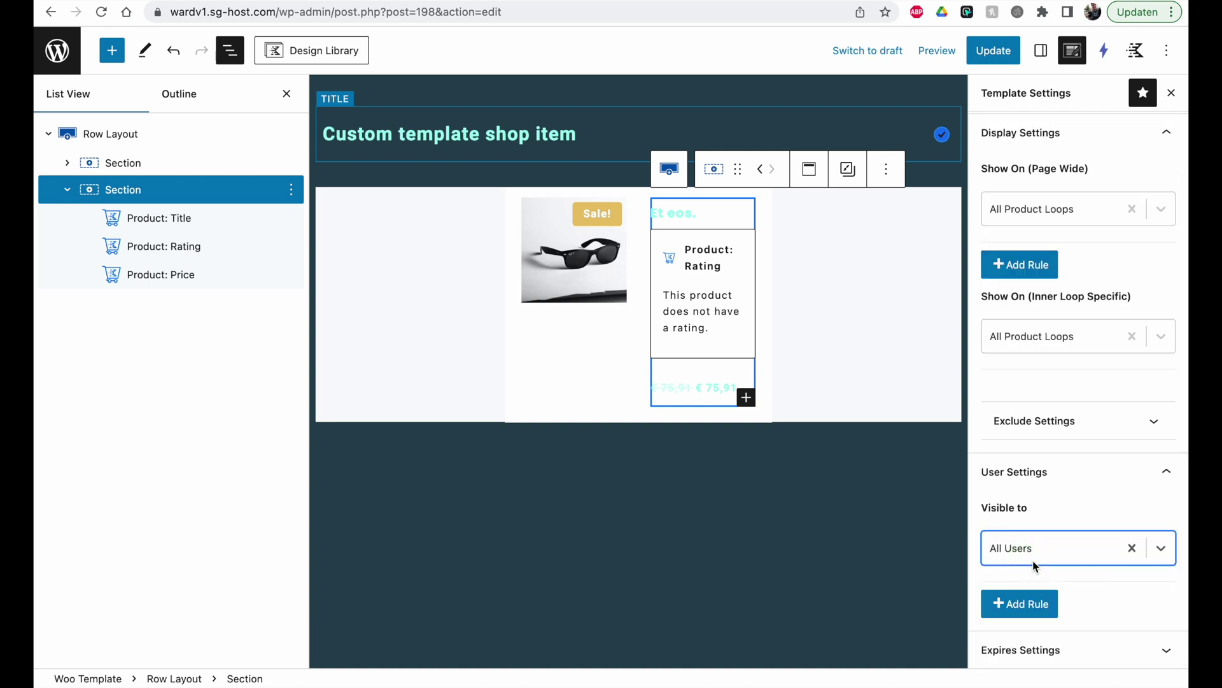
{"action": "left_click", "coordinate": [996, 56]}
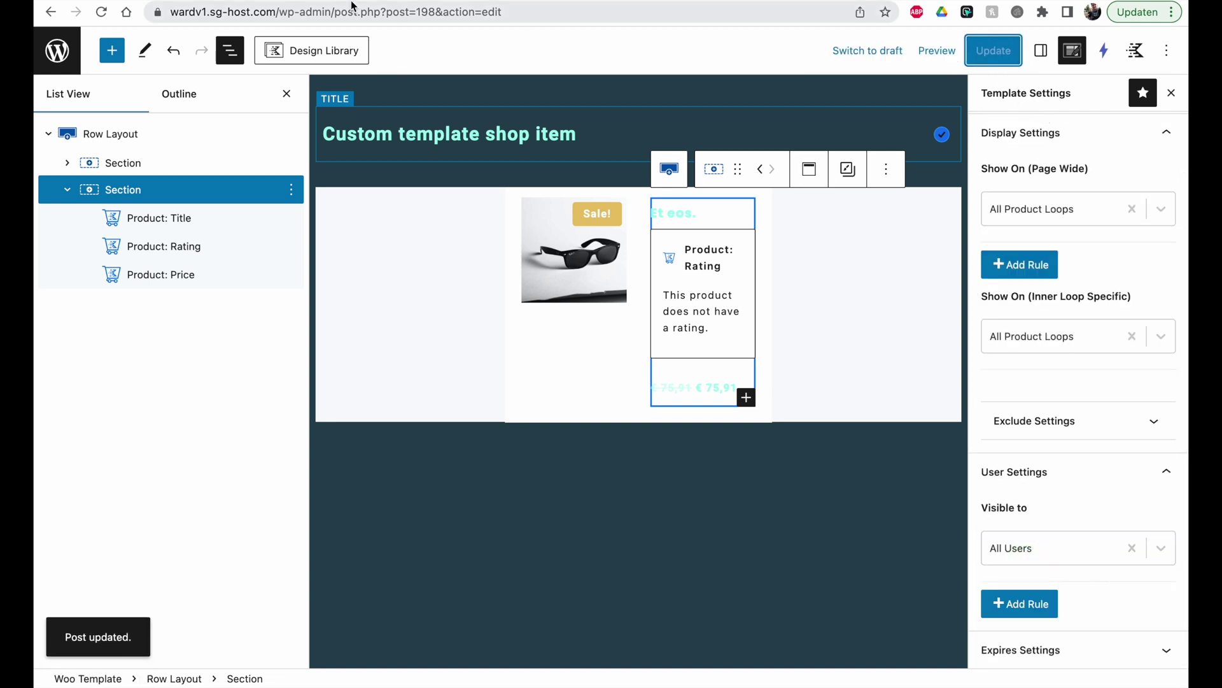
{"action": "left_click", "coordinate": [351, 10]}
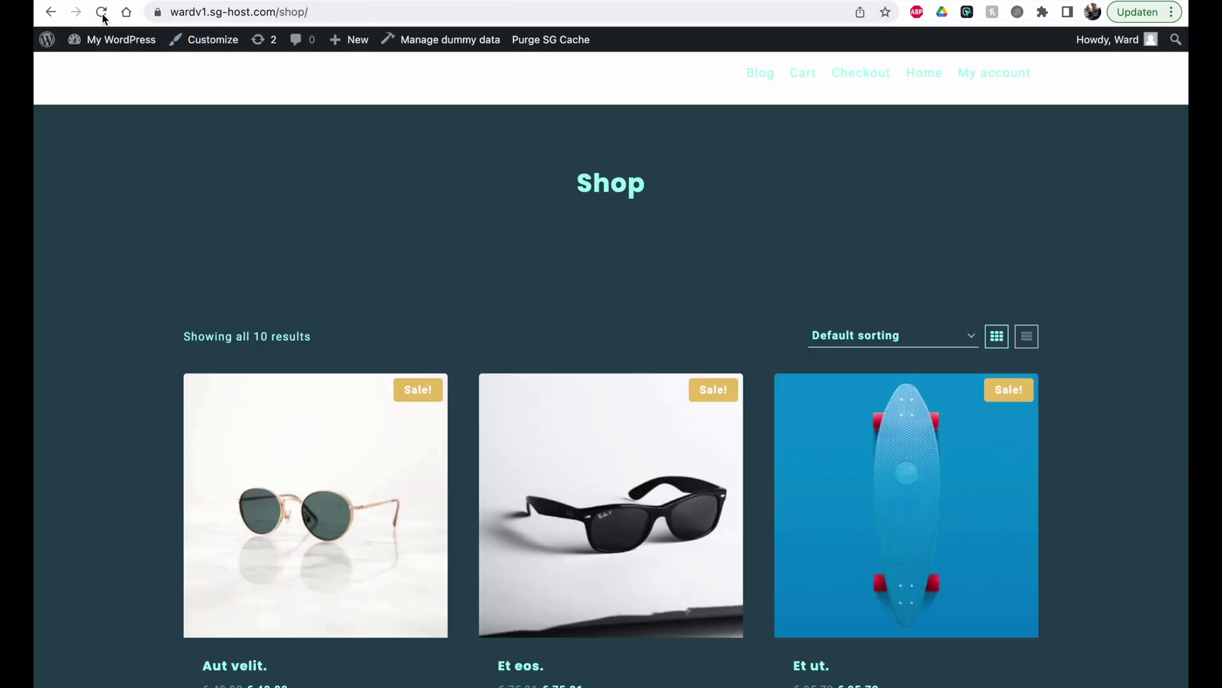
{"action": "left_click", "coordinate": [102, 14]}
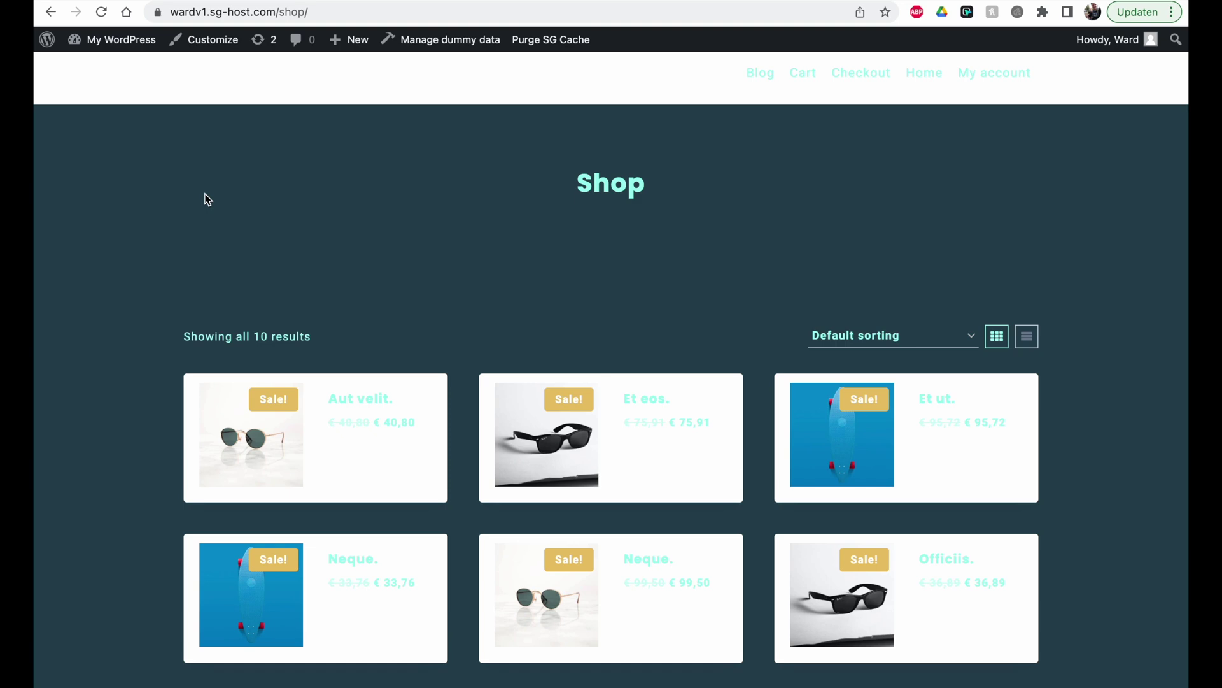
Scroll through the shop's side-by-side product cards, then return to the template editor
{"action": "scroll", "coordinate": [204, 196], "scroll_direction": "down", "scroll_amount": 2}
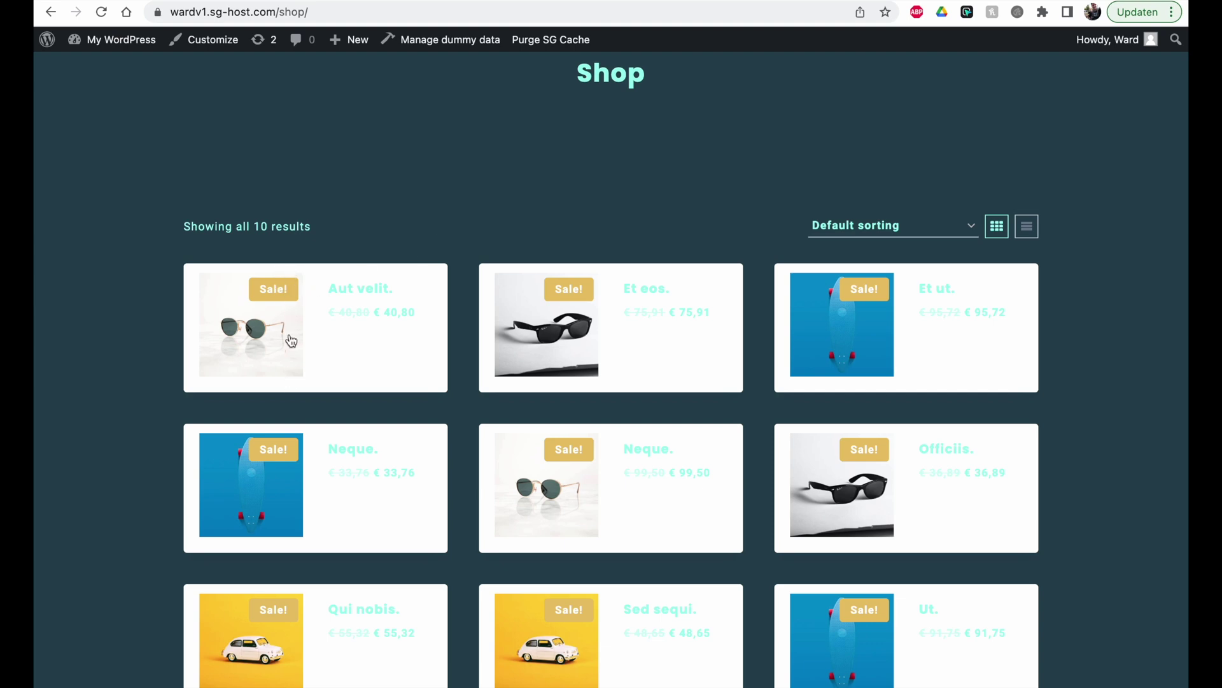
{"action": "left_click", "coordinate": [147, 8]}
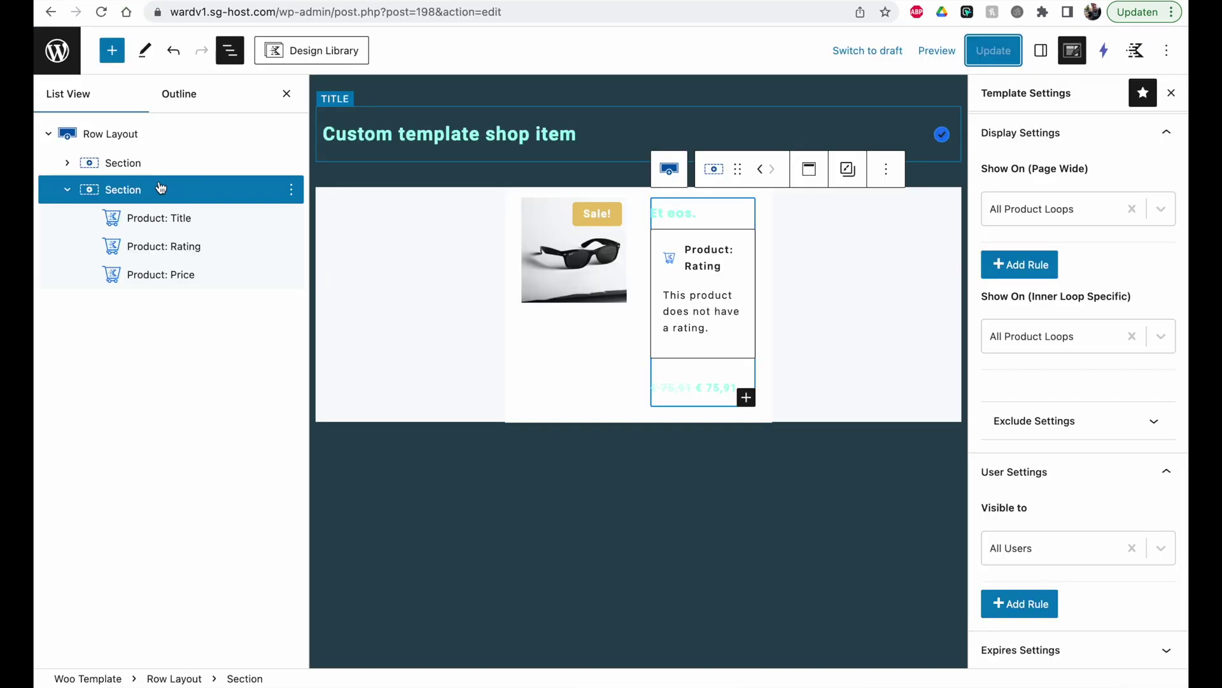
Open Row Layout's Advanced settings and link all four padding sides
{"action": "left_click", "coordinate": [138, 140]}
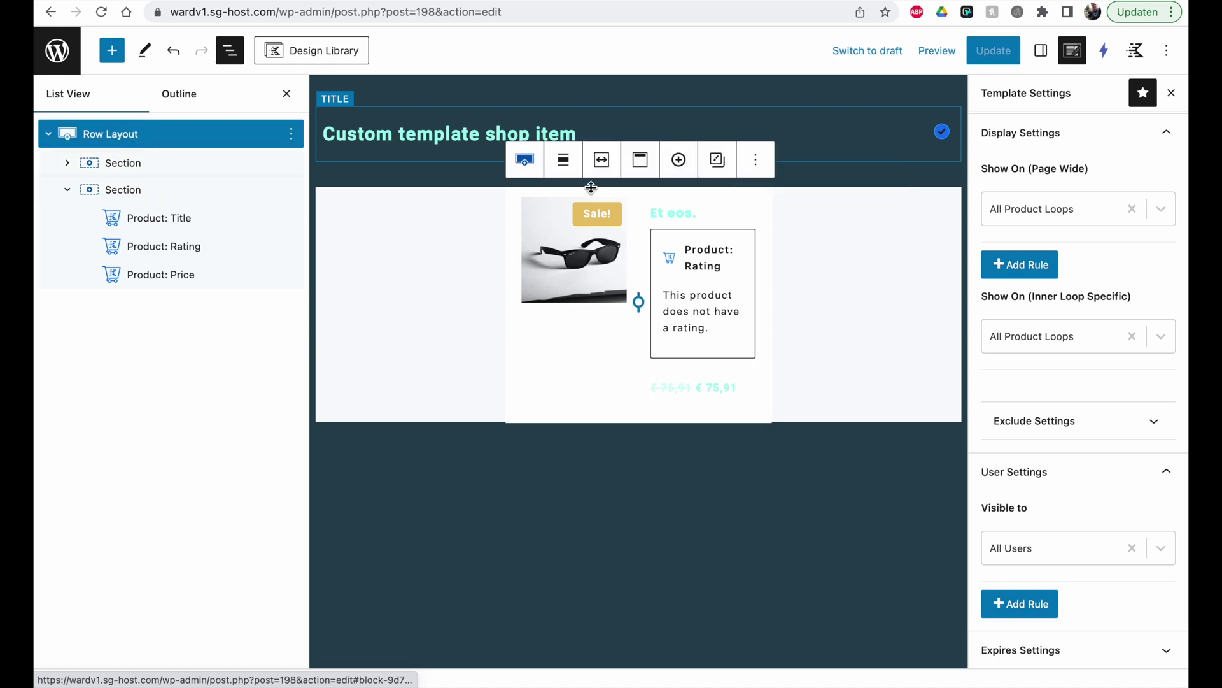
{"action": "left_click", "coordinate": [1041, 51]}
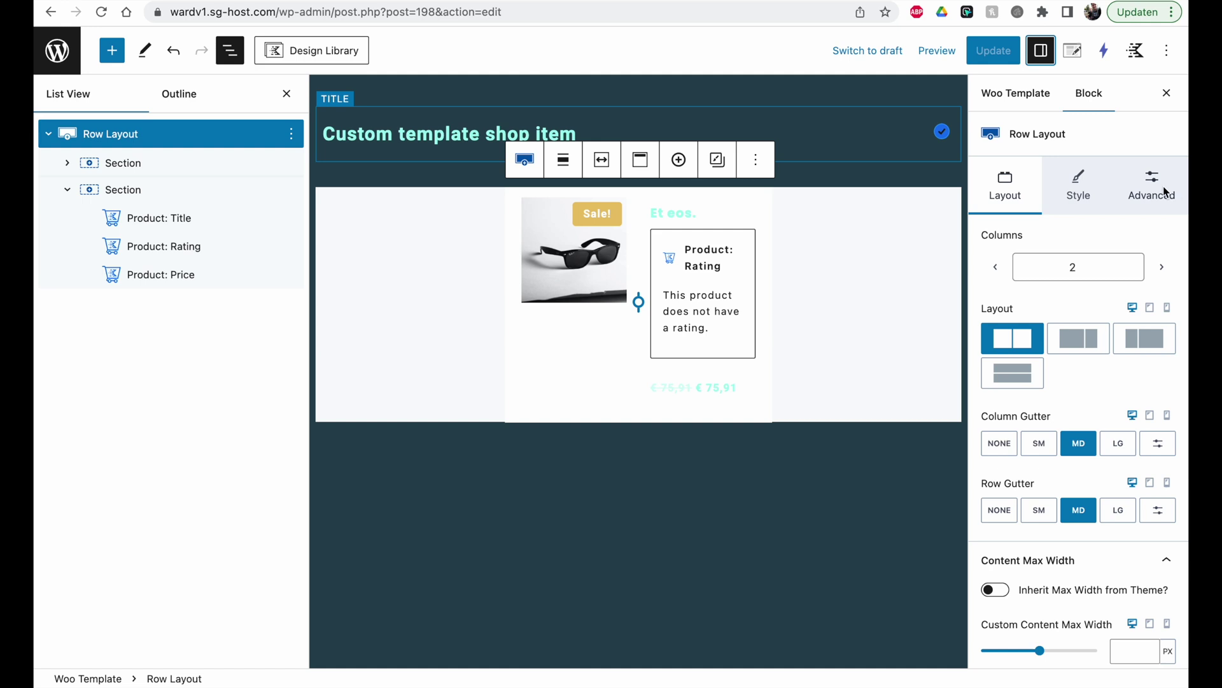
{"action": "left_click", "coordinate": [1154, 189]}
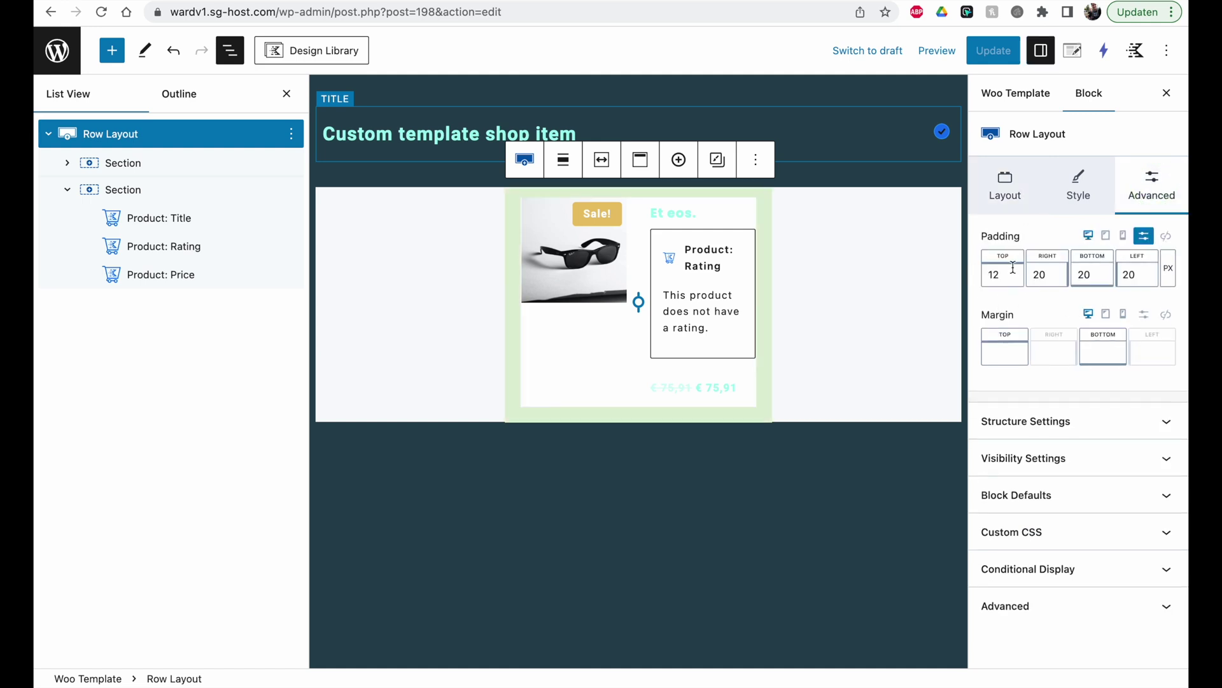
{"action": "left_click", "coordinate": [1163, 238]}
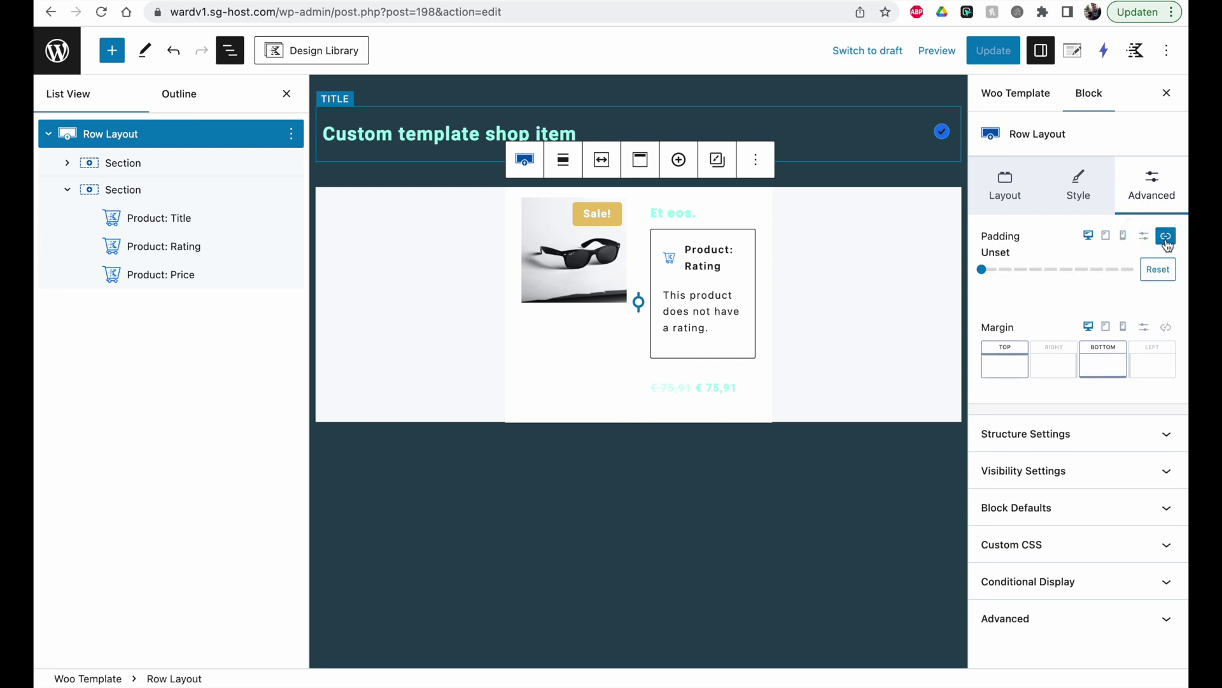
{"action": "left_click", "coordinate": [1144, 239]}
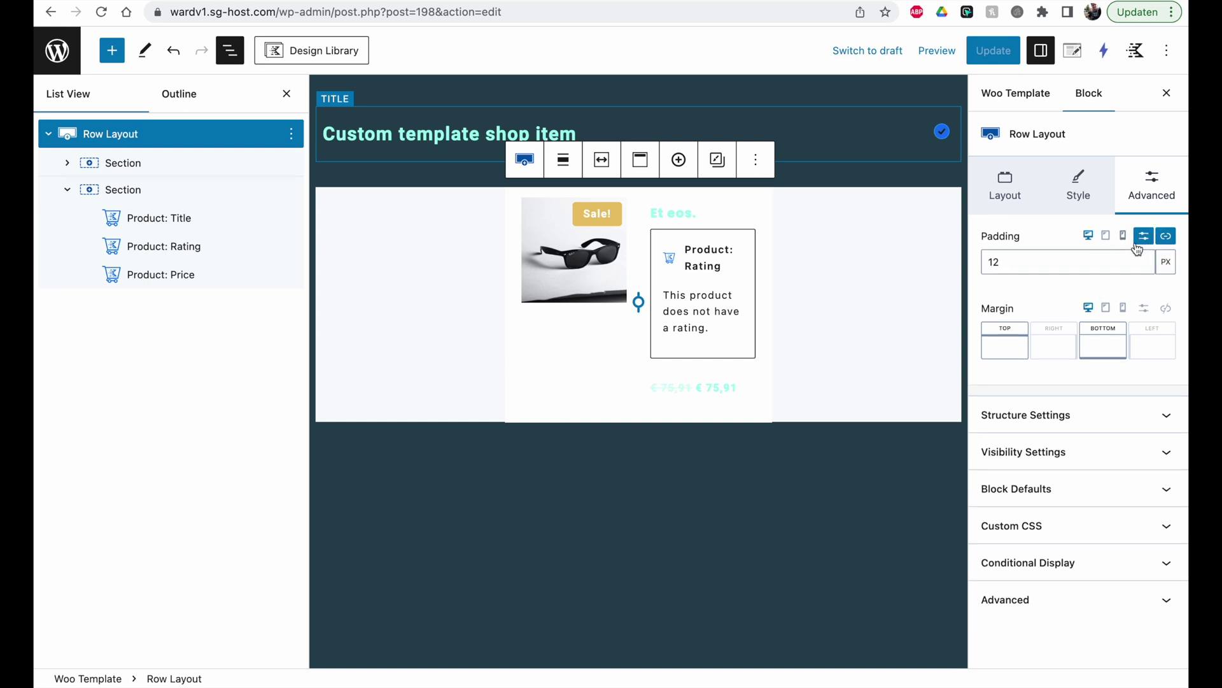
{"action": "left_click", "coordinate": [1162, 237]}
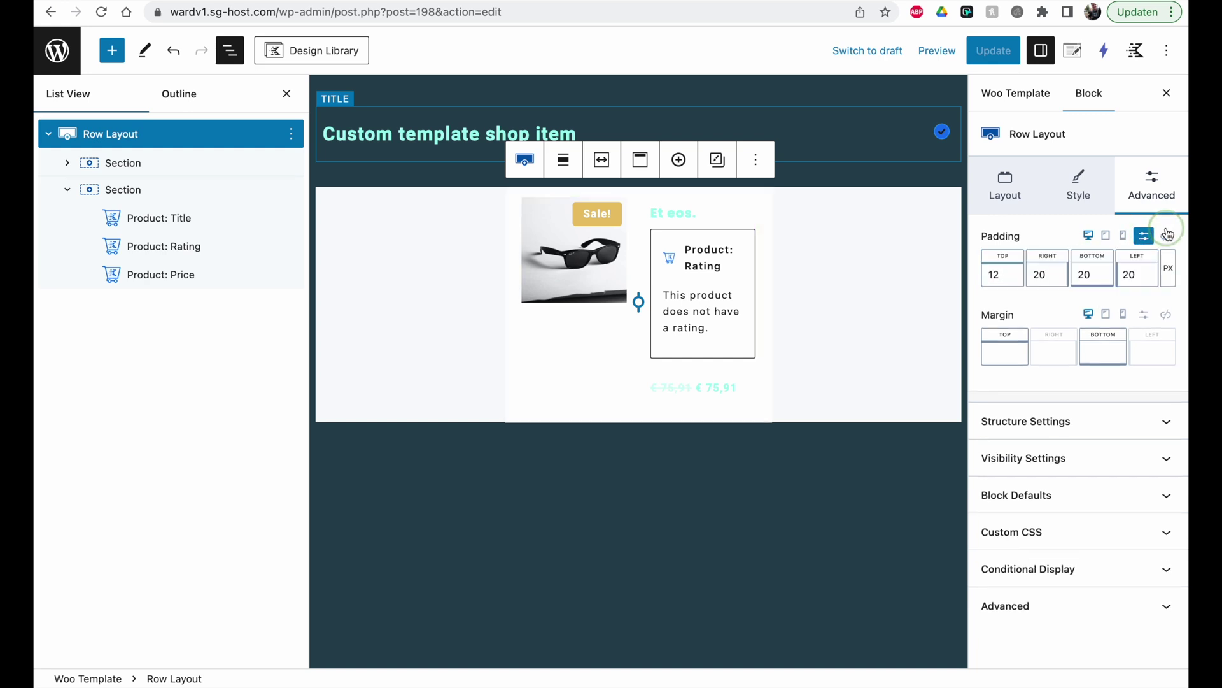
{"action": "left_click", "coordinate": [1164, 236]}
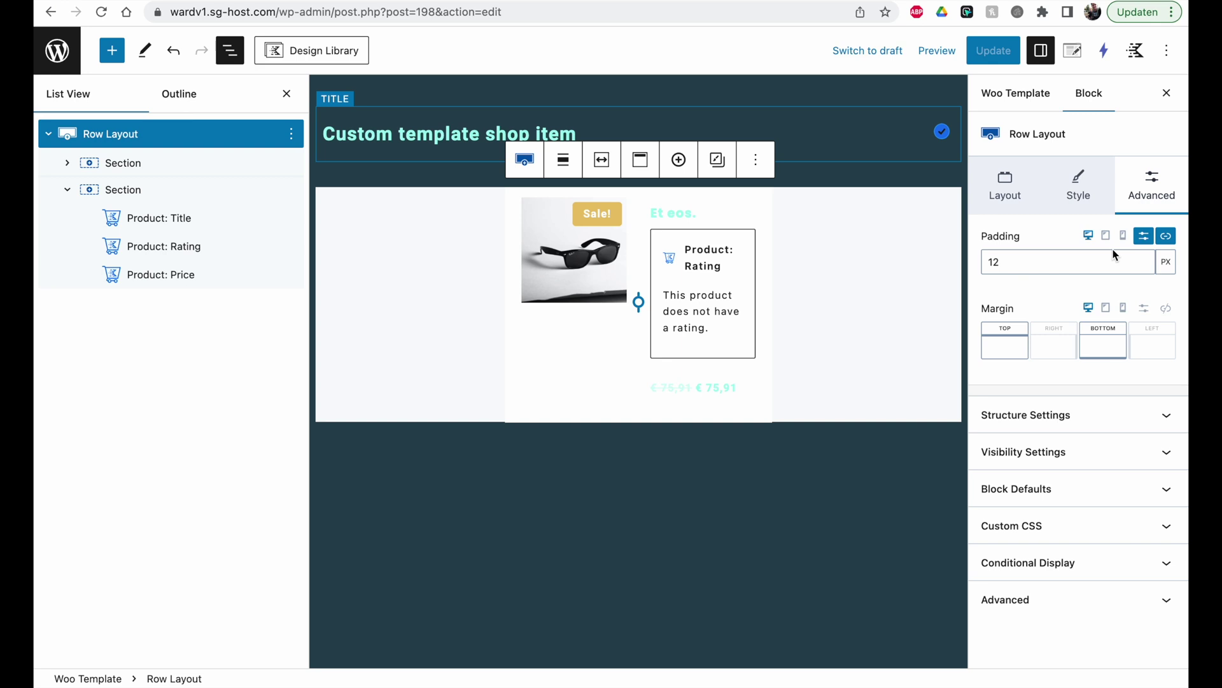
Change the row padding from 12 to 0 px and update the template
{"action": "left_click", "coordinate": [1038, 265]}
{"action": "key", "text": "BackSpace"}
{"action": "key", "text": "BackSpace"}
{"action": "type", "text": "0"}
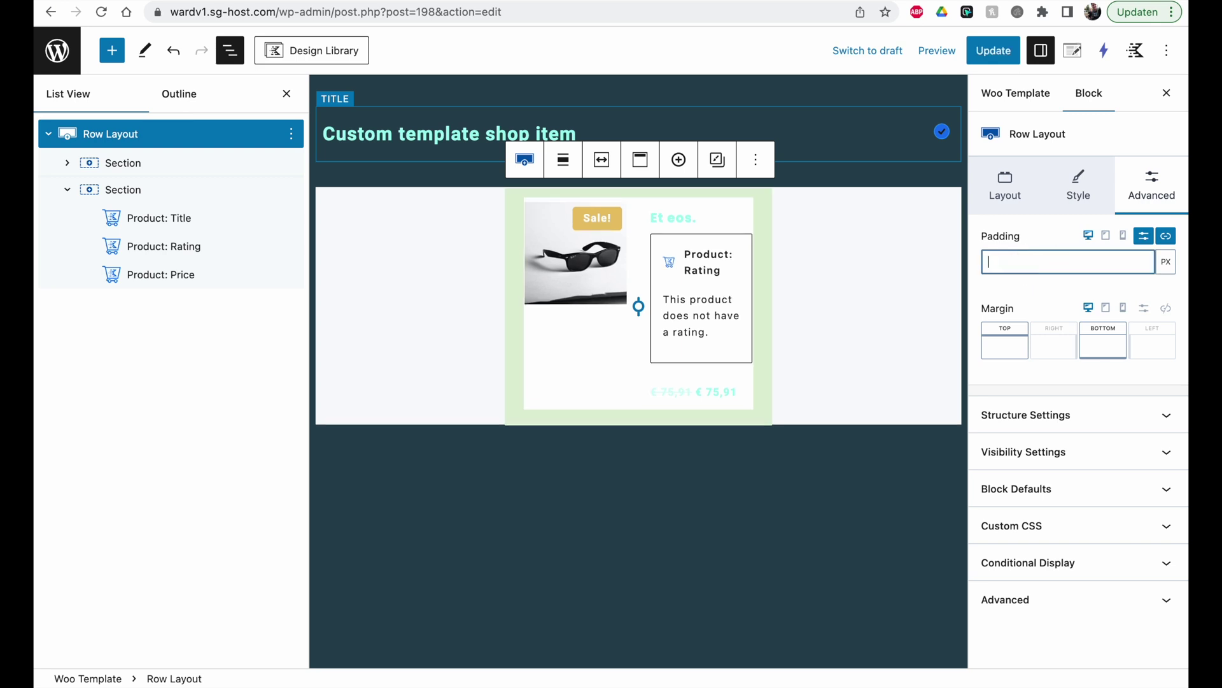
{"action": "key", "text": "BackSpace"}
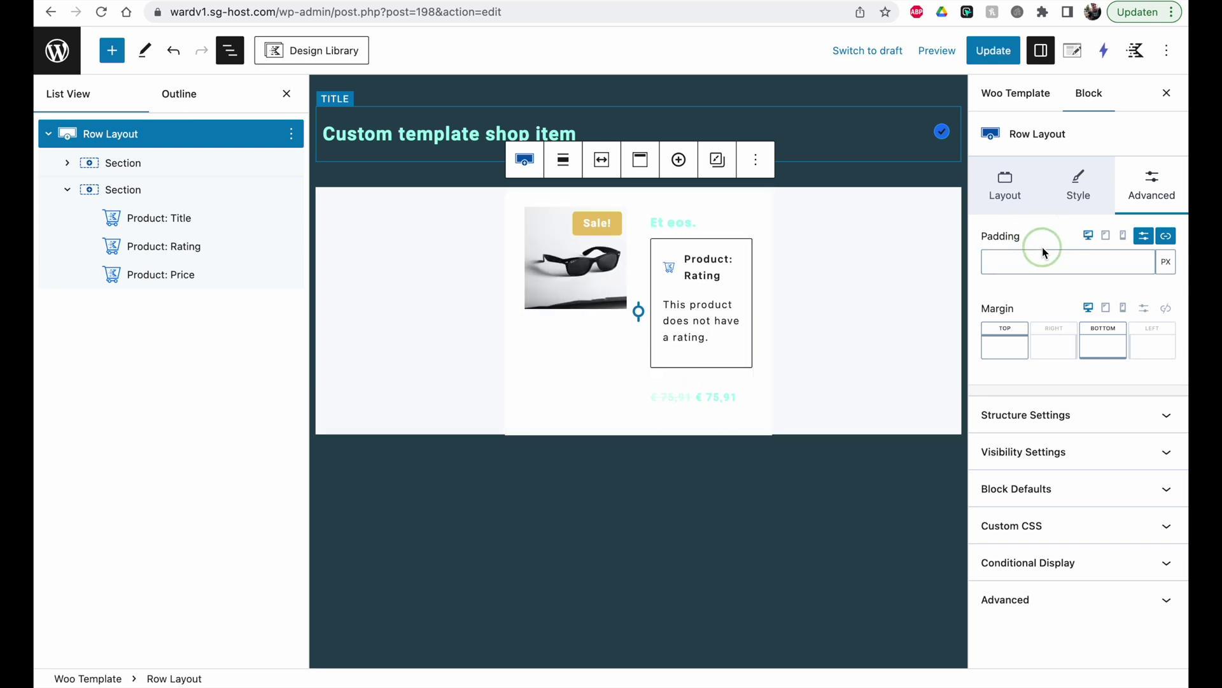
{"action": "left_click", "coordinate": [1038, 256]}
{"action": "type", "text": "0"}
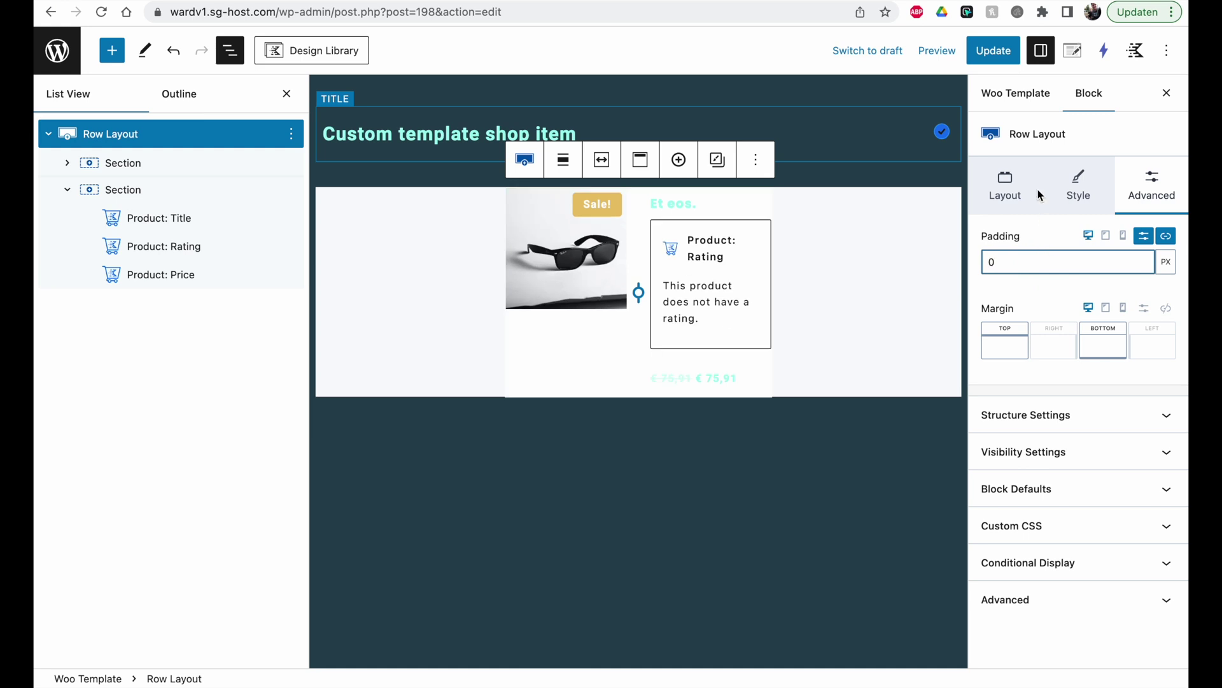
{"action": "left_click", "coordinate": [986, 52]}
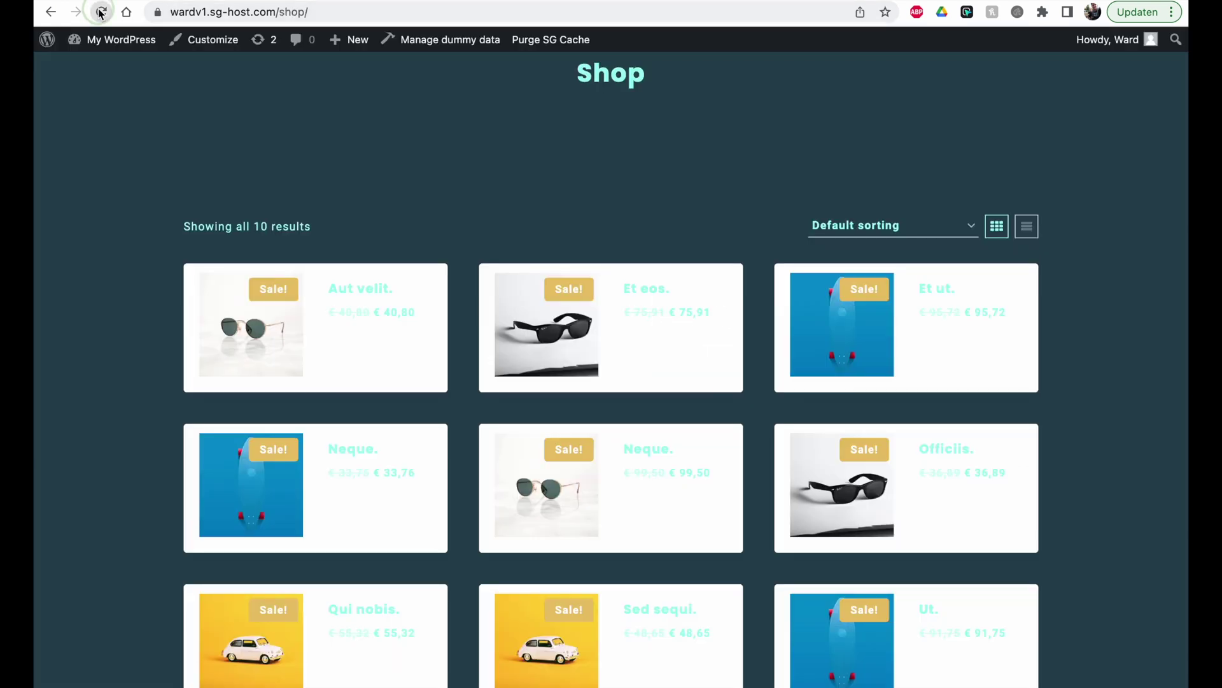
{"action": "left_click", "coordinate": [102, 46]}
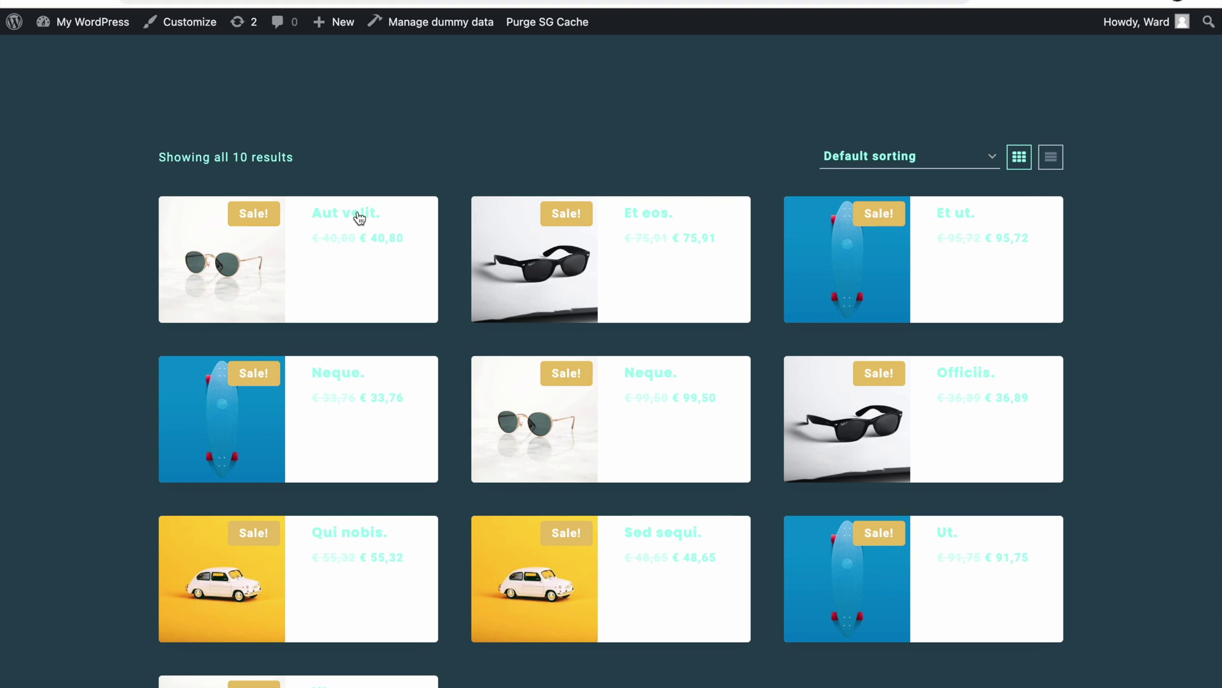
Inspect the shop page's product cards, with images now filling each card edge to edge
{"action": "mouse_move", "coordinate": [378, 236]}
{"action": "left_mouse_down"}
{"action": "mouse_move", "coordinate": [412, 235]}
{"action": "mouse_move", "coordinate": [361, 282]}
{"action": "left_mouse_up"}
{"action": "mouse_move", "coordinate": [220, 275]}
{"action": "left_mouse_down"}
{"action": "mouse_move", "coordinate": [159, 275]}
{"action": "mouse_move", "coordinate": [202, 275]}
{"action": "left_mouse_up"}
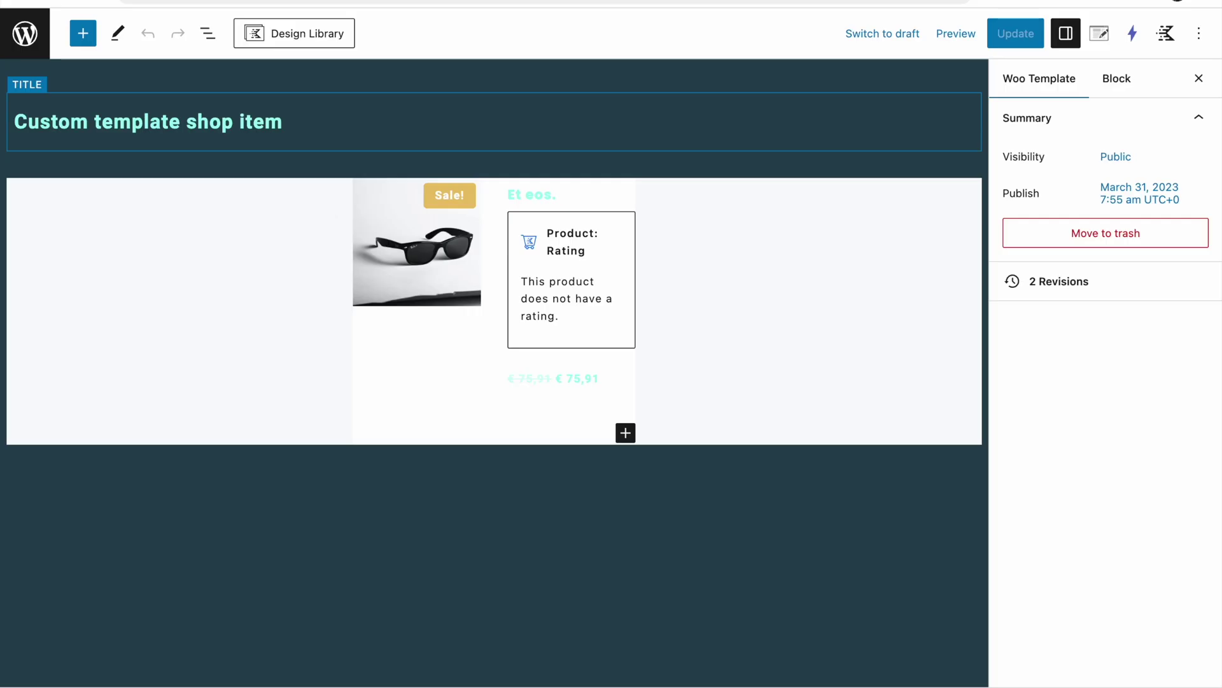
Set the product title colours to dark navy and grey-blue
{"action": "left_click", "coordinate": [392, 247]}
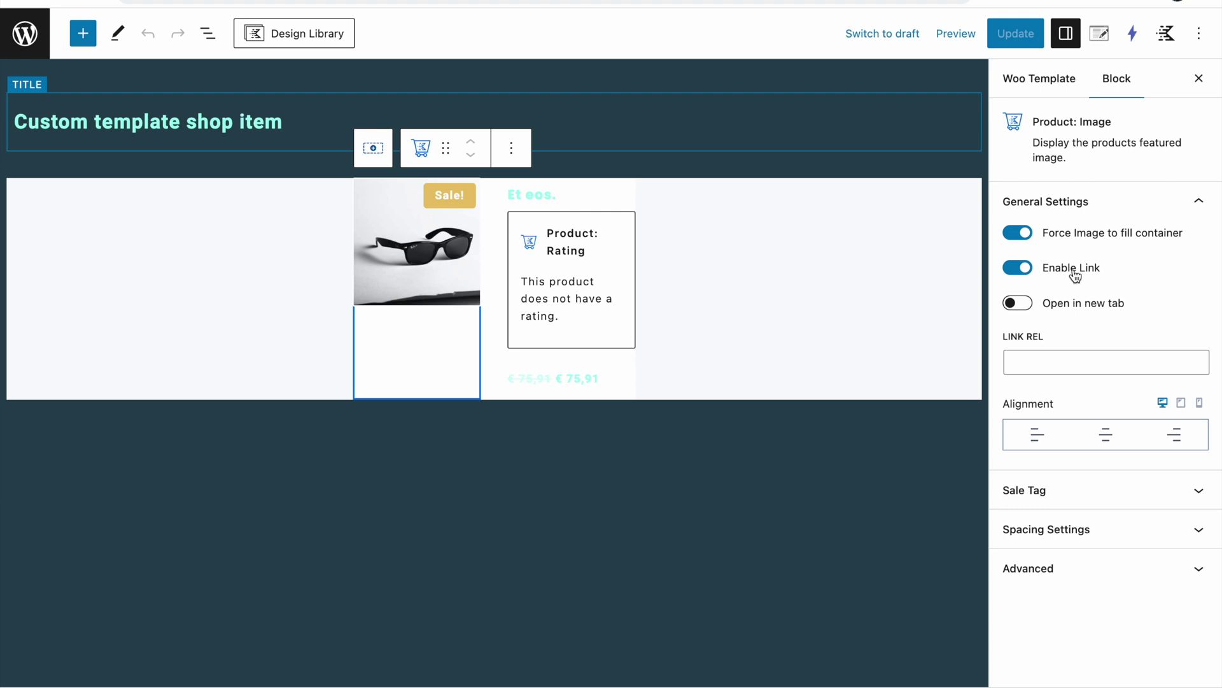
{"action": "left_click", "coordinate": [590, 201]}
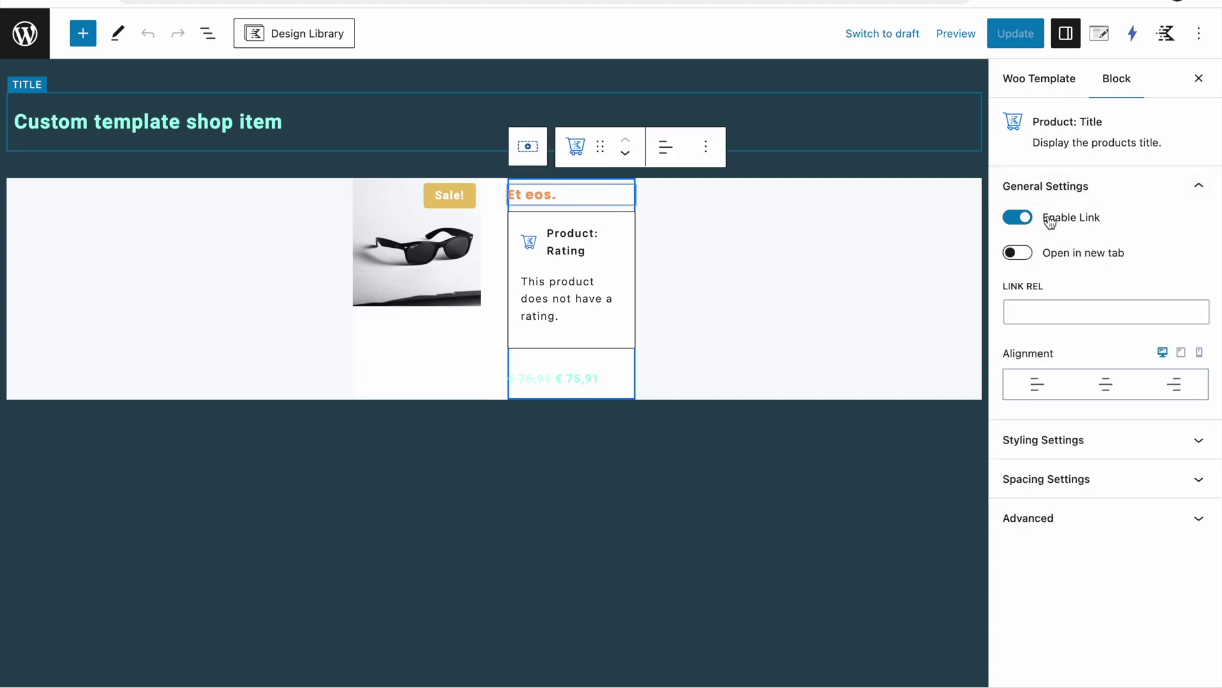
{"action": "left_click", "coordinate": [1058, 441]}
{"action": "scroll", "coordinate": [1058, 444], "scroll_direction": "down", "scroll_amount": 4}
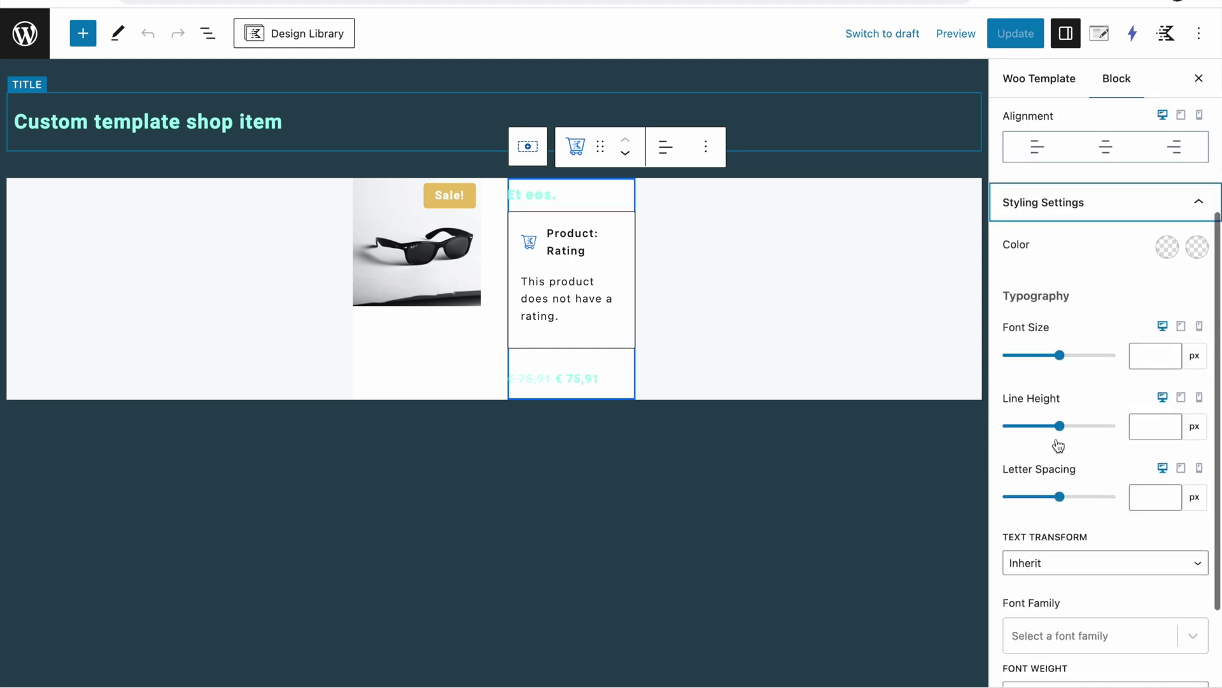
{"action": "left_click", "coordinate": [1168, 237]}
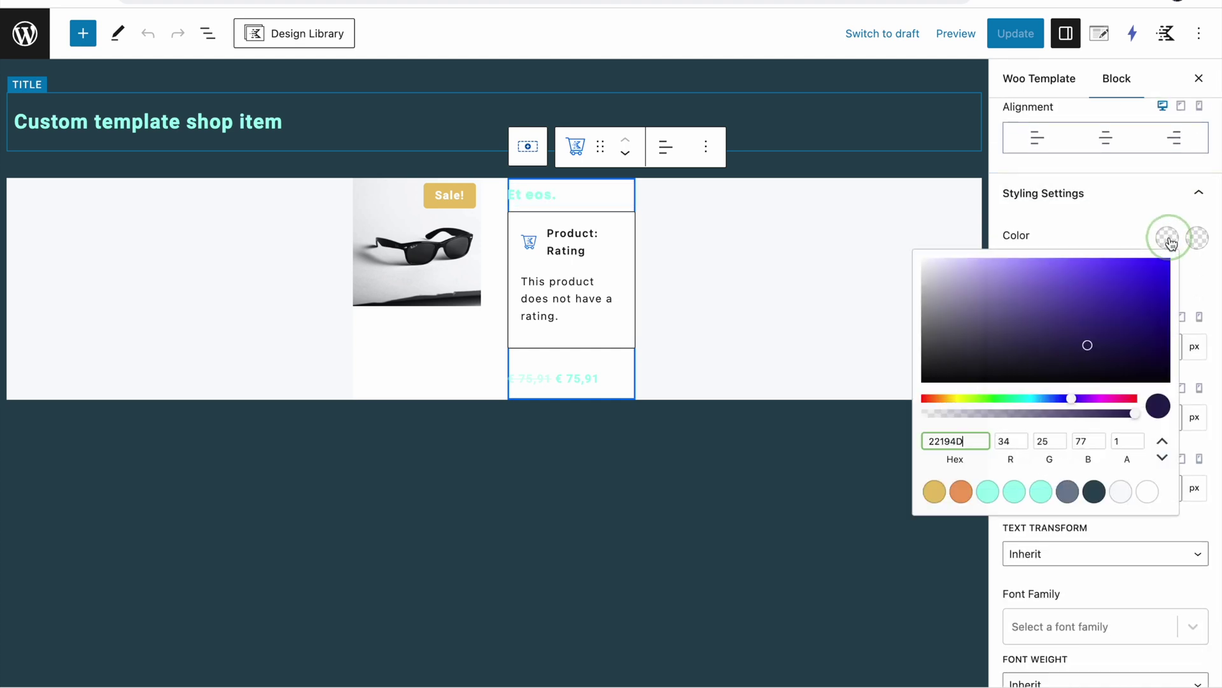
{"action": "left_click", "coordinate": [1093, 493]}
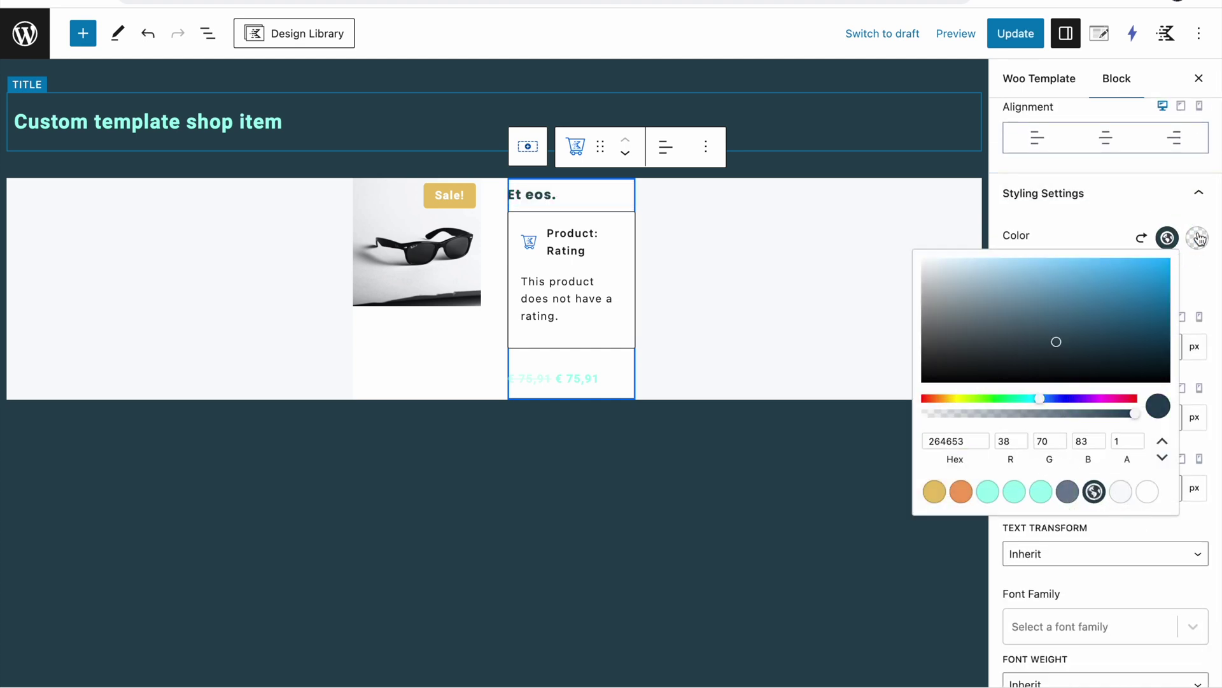
{"action": "left_click", "coordinate": [1198, 238]}
{"action": "left_click", "coordinate": [1098, 491]}
{"action": "left_click", "coordinate": [1106, 230]}
Update the template and reload the shop page to check the dark titles
{"action": "scroll", "coordinate": [1106, 230], "scroll_direction": "down", "scroll_amount": 3}
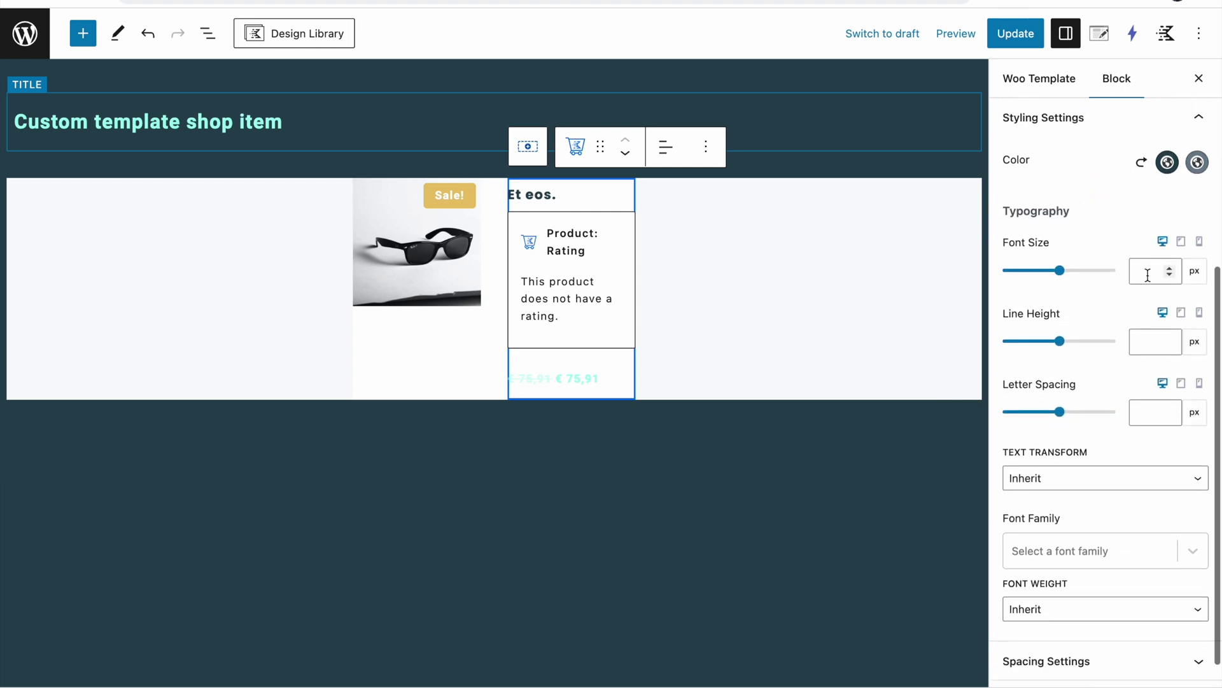
{"action": "scroll", "coordinate": [1109, 390], "scroll_direction": "down", "scroll_amount": 1}
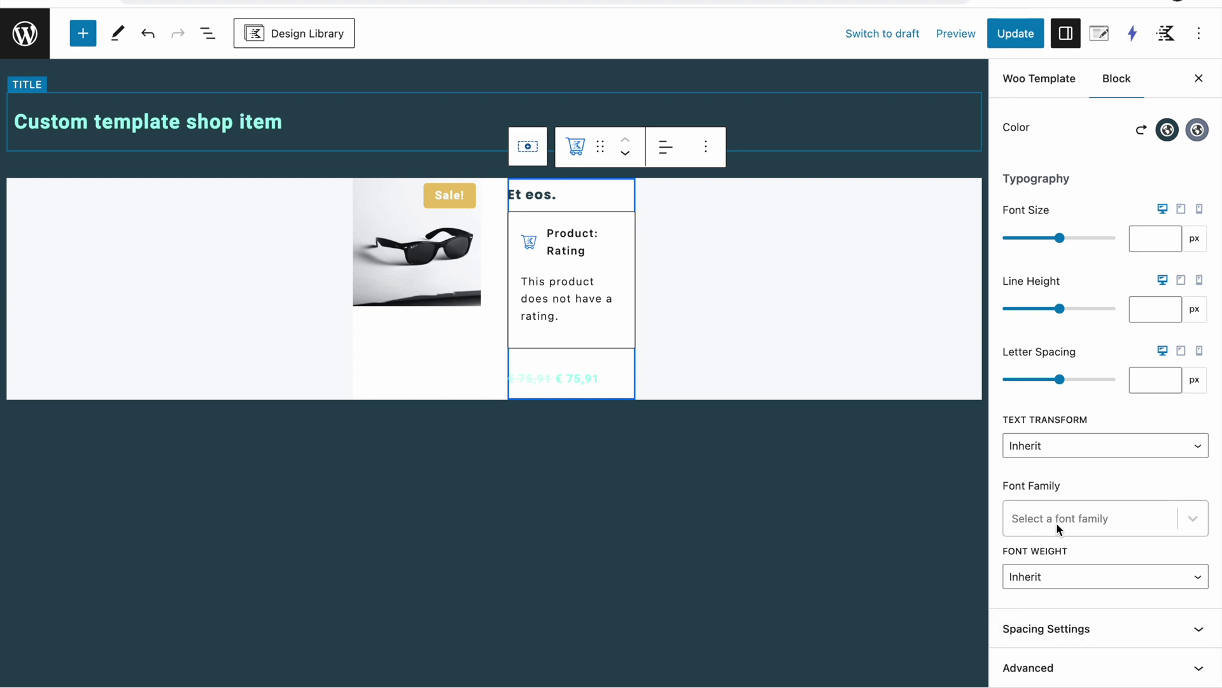
{"action": "scroll", "coordinate": [1114, 382], "scroll_direction": "up", "scroll_amount": 3}
{"action": "scroll", "coordinate": [1113, 382], "scroll_direction": "down", "scroll_amount": 3}
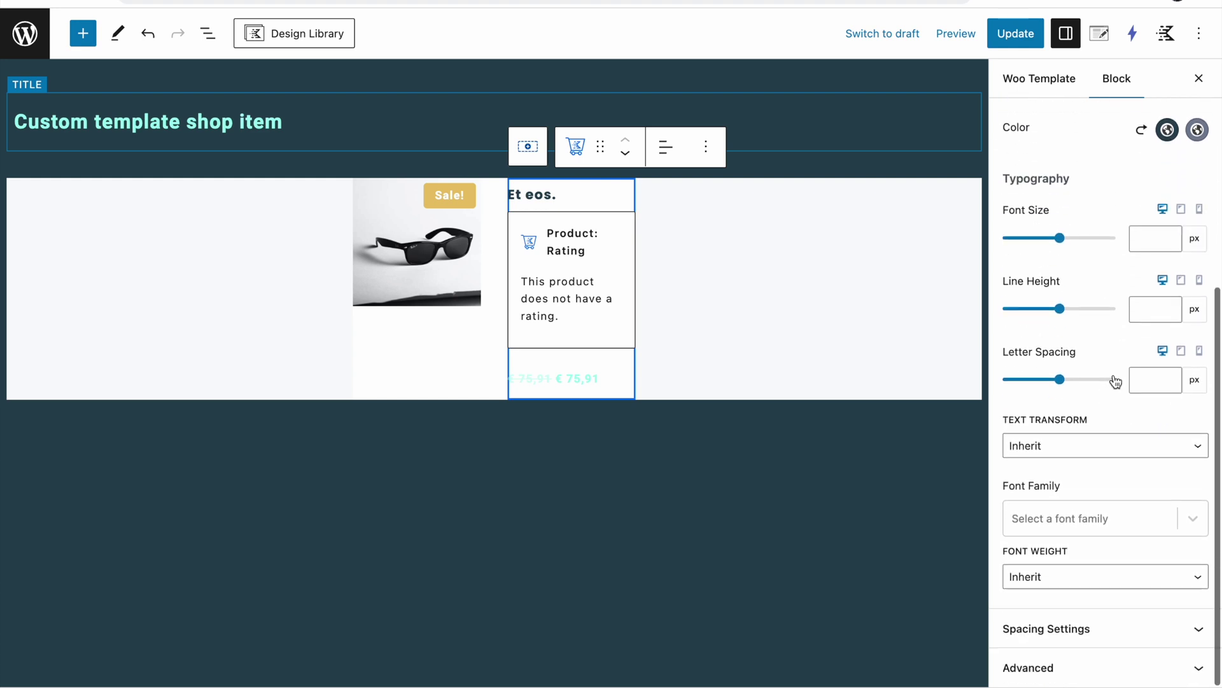
{"action": "scroll", "coordinate": [1114, 381], "scroll_direction": "up", "scroll_amount": 5}
{"action": "left_click", "coordinate": [1011, 35]}
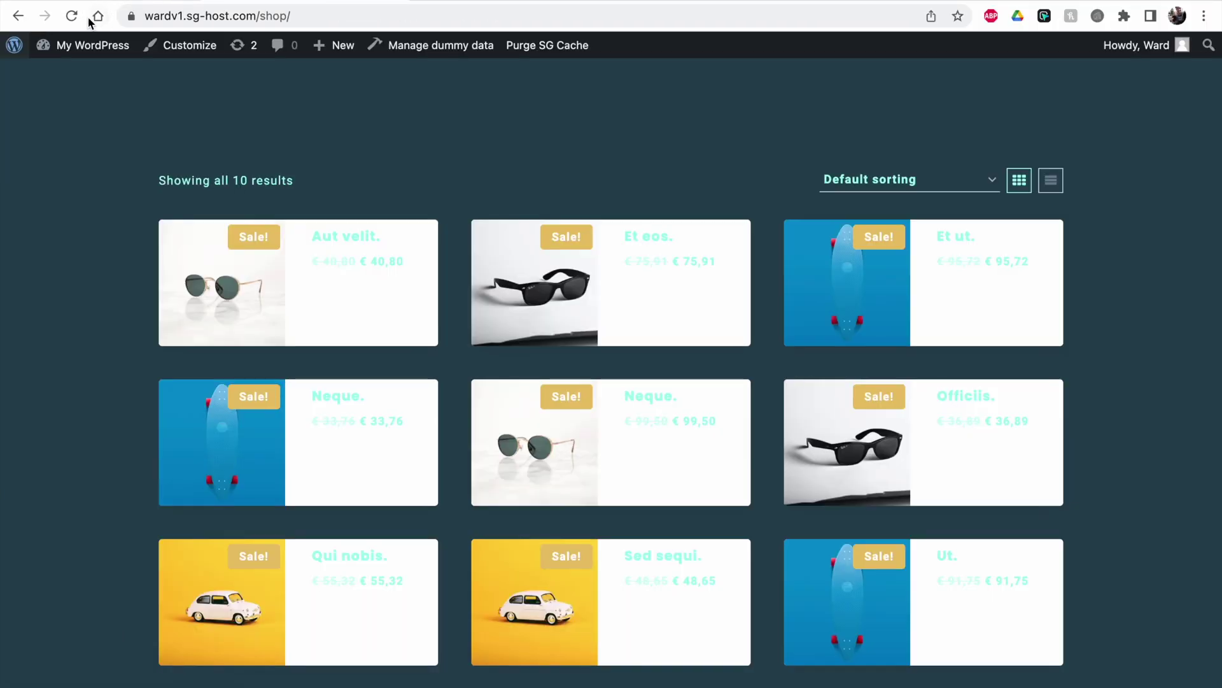
{"action": "left_click", "coordinate": [71, 15]}
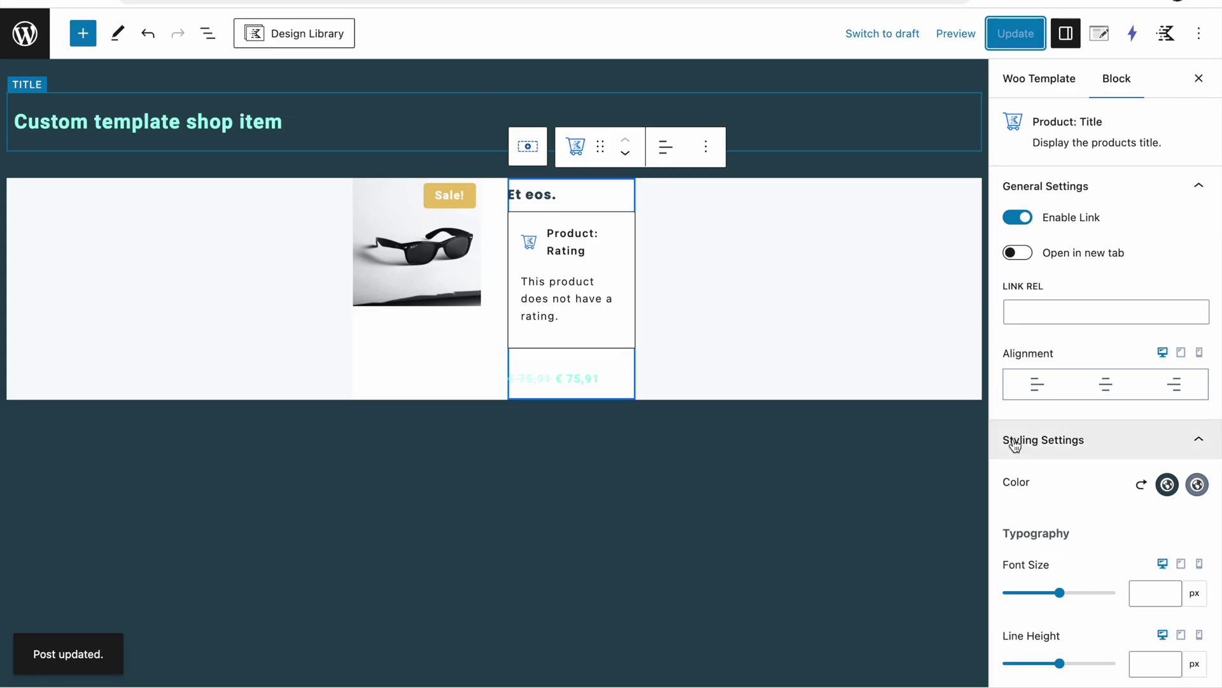
{"action": "scroll", "coordinate": [1013, 438], "scroll_direction": "down", "scroll_amount": 3}
Make the Product: Price text the orange preset (F4A261) and update the template
{"action": "left_click", "coordinate": [597, 378]}
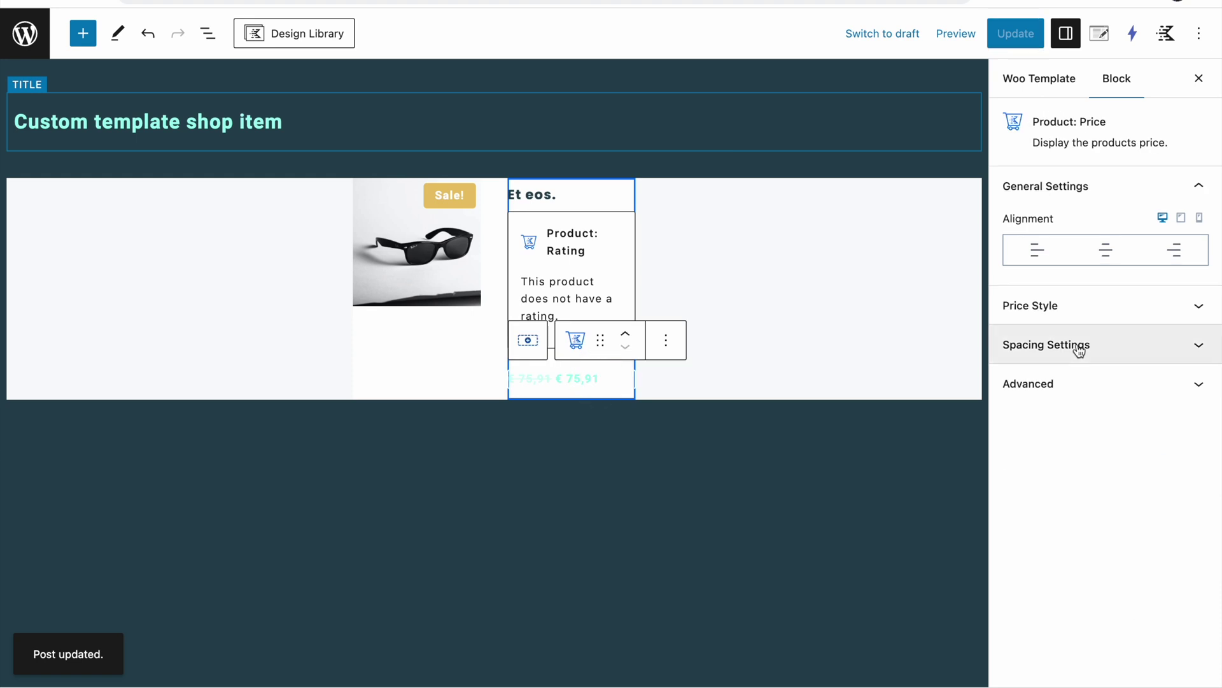
{"action": "left_click", "coordinate": [1072, 341]}
{"action": "left_click", "coordinate": [1075, 307]}
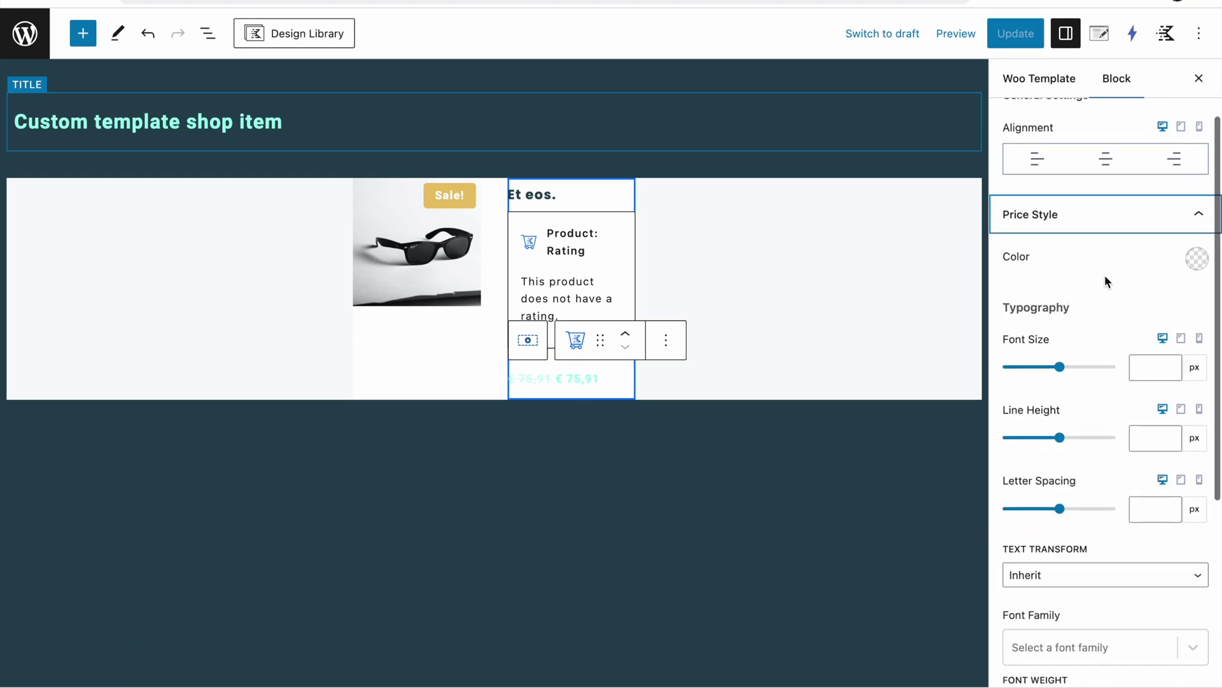
{"action": "left_click", "coordinate": [1187, 250]}
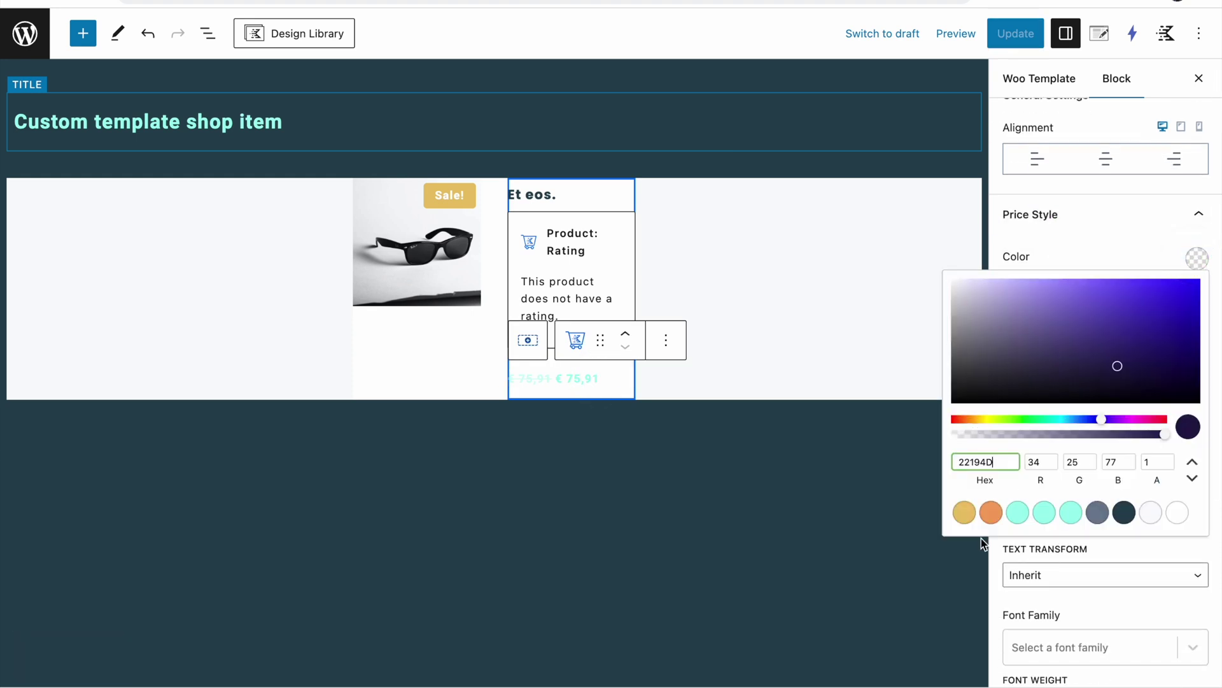
{"action": "left_click", "coordinate": [1000, 516]}
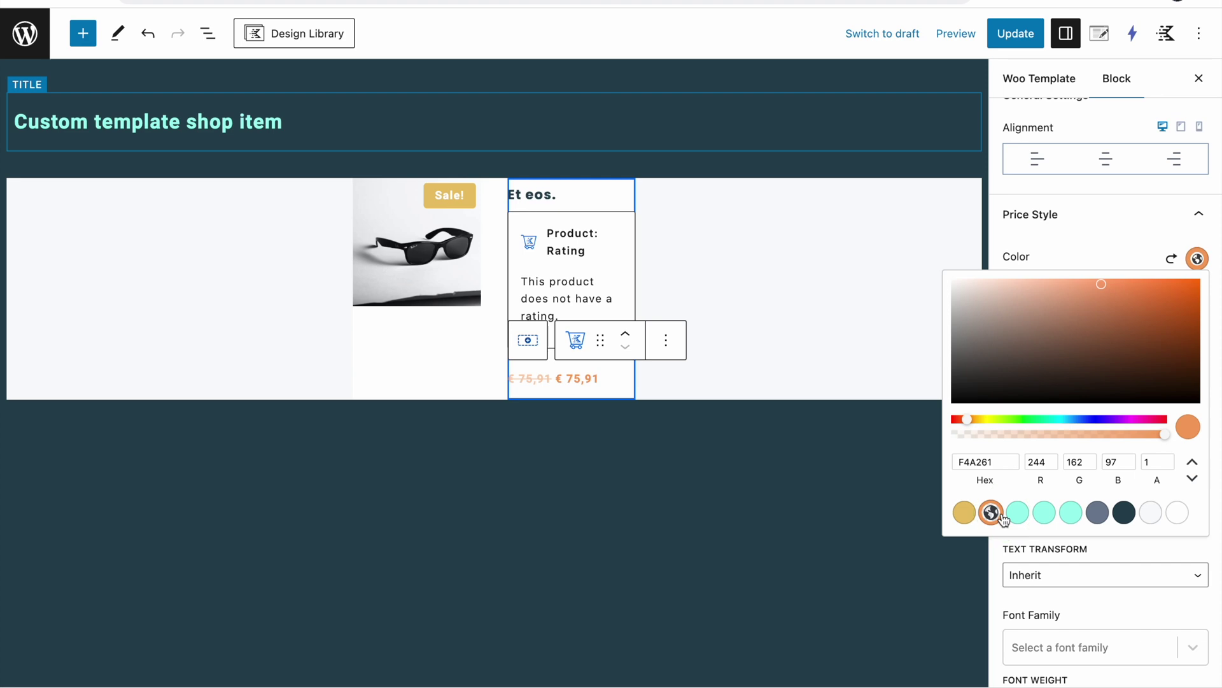
{"action": "left_click", "coordinate": [1011, 38]}
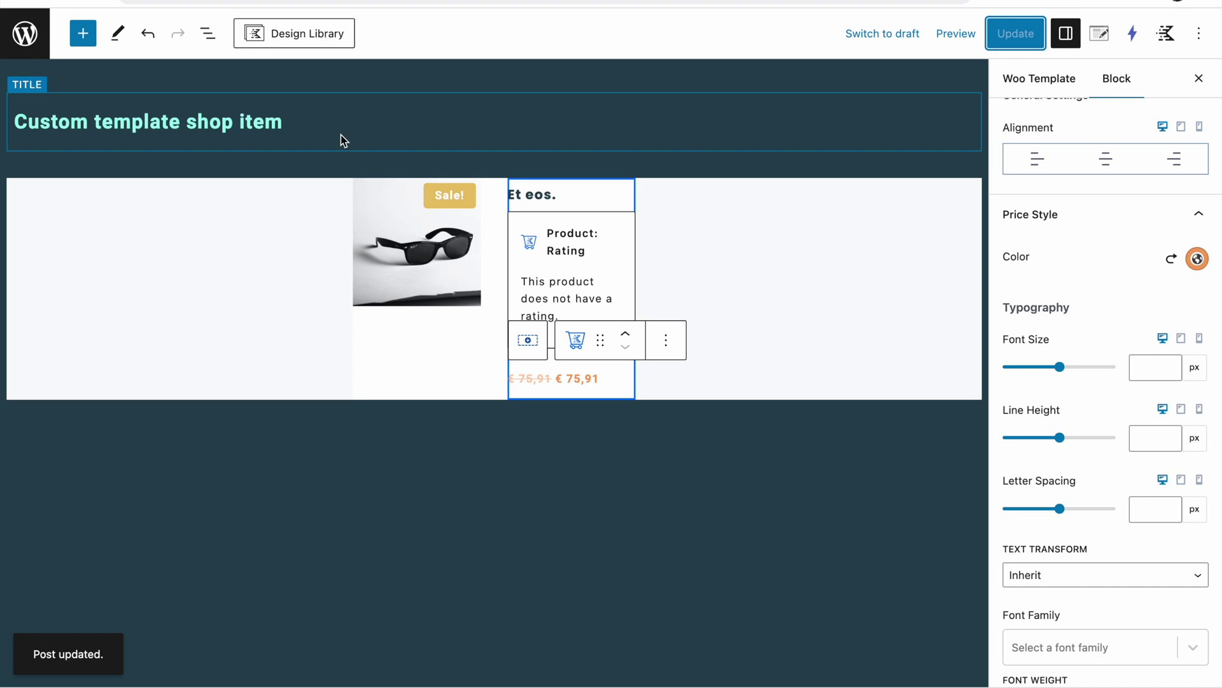
{"action": "left_click", "coordinate": [207, 33]}
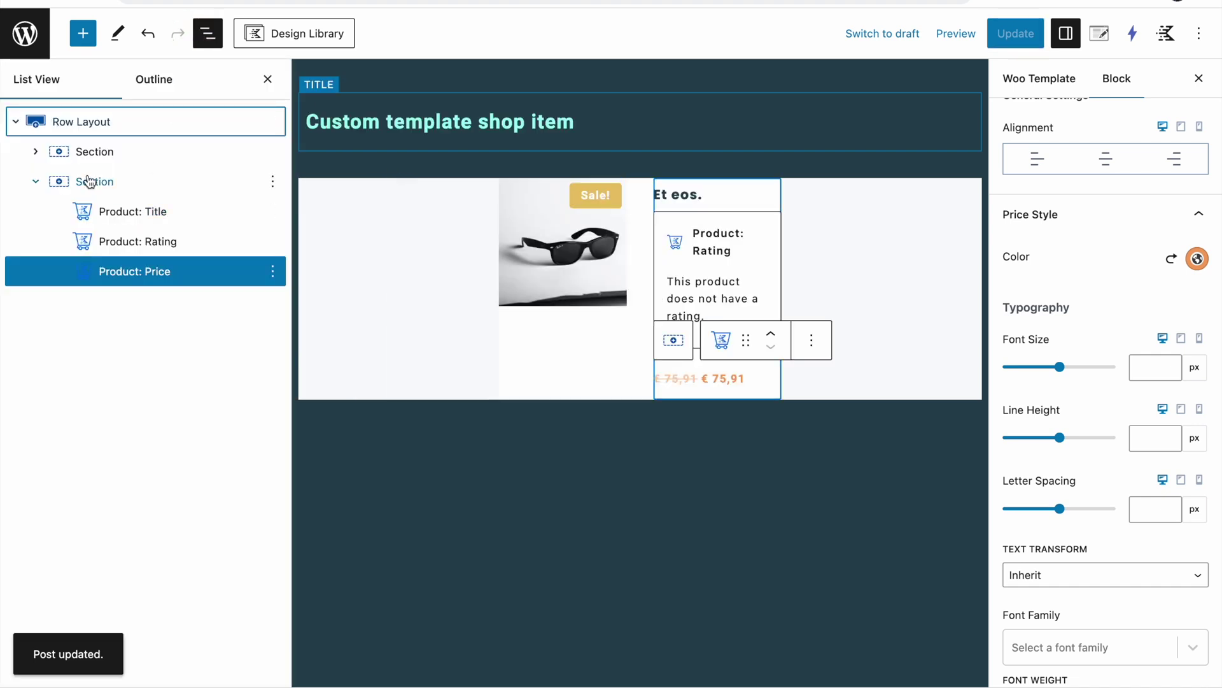
Link the title, rating and price section to the product's Post URL with a dynamic Overlay Link, then save
{"action": "left_click", "coordinate": [89, 182]}
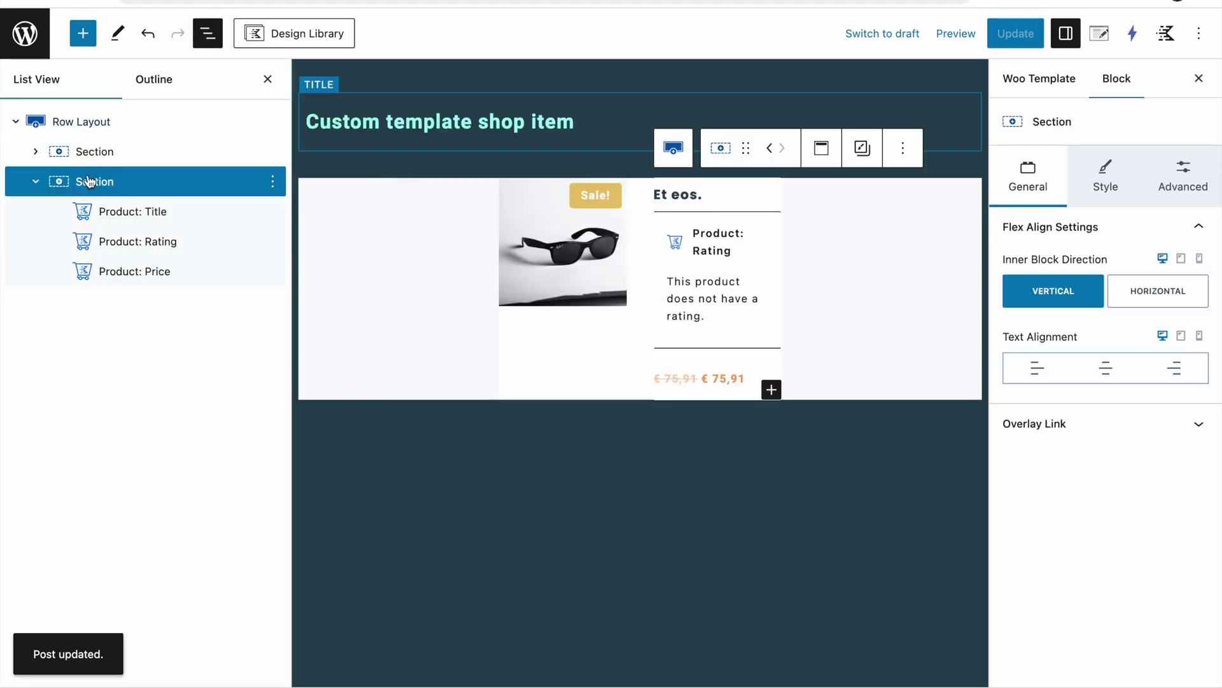
{"action": "left_click", "coordinate": [1055, 428]}
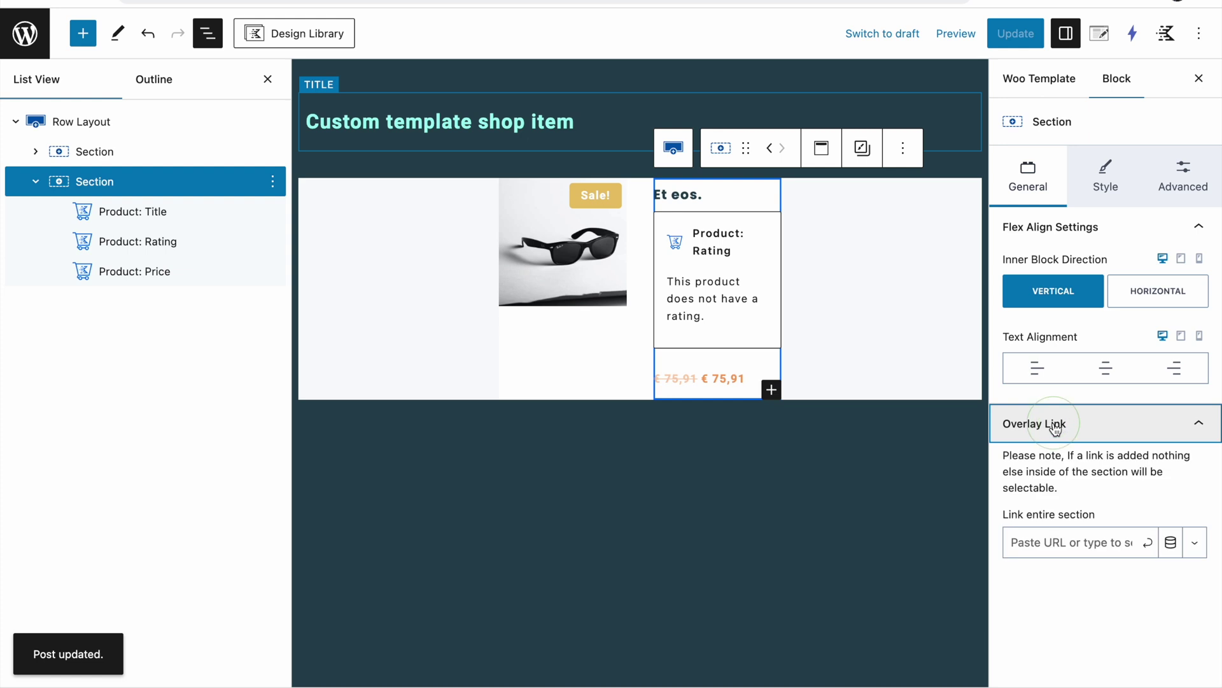
{"action": "left_click", "coordinate": [1171, 552]}
{"action": "left_click", "coordinate": [1010, 582]}
{"action": "left_click", "coordinate": [1053, 429]}
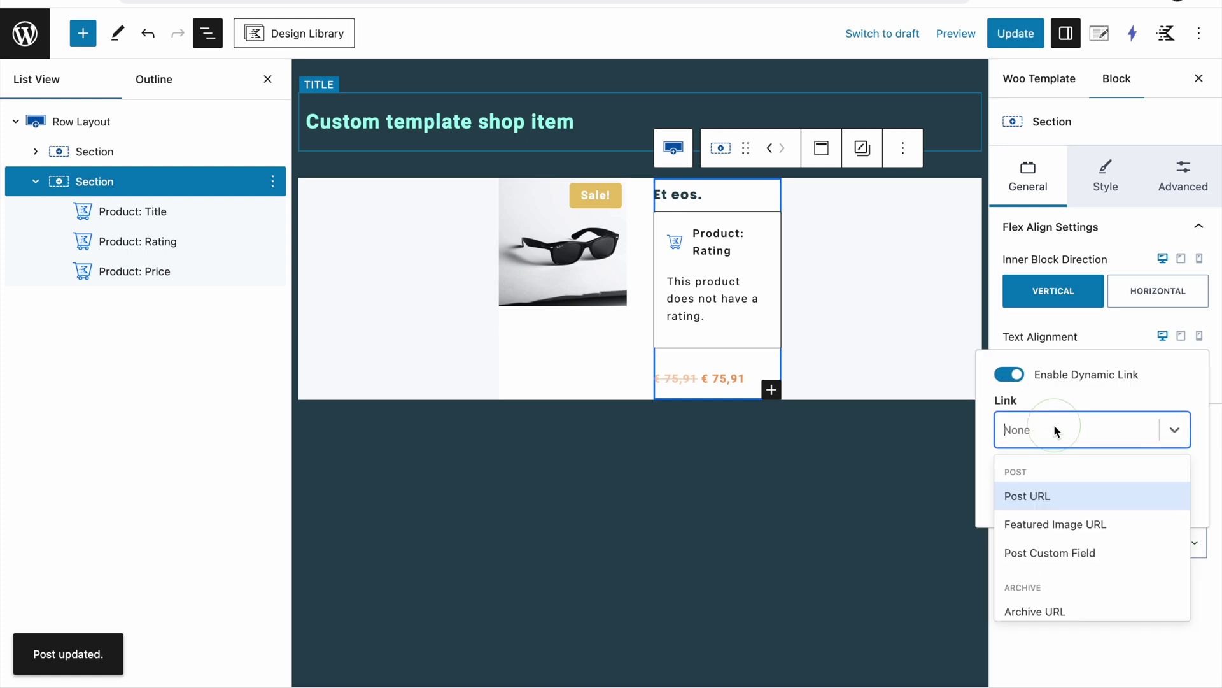
{"action": "left_click", "coordinate": [1048, 495]}
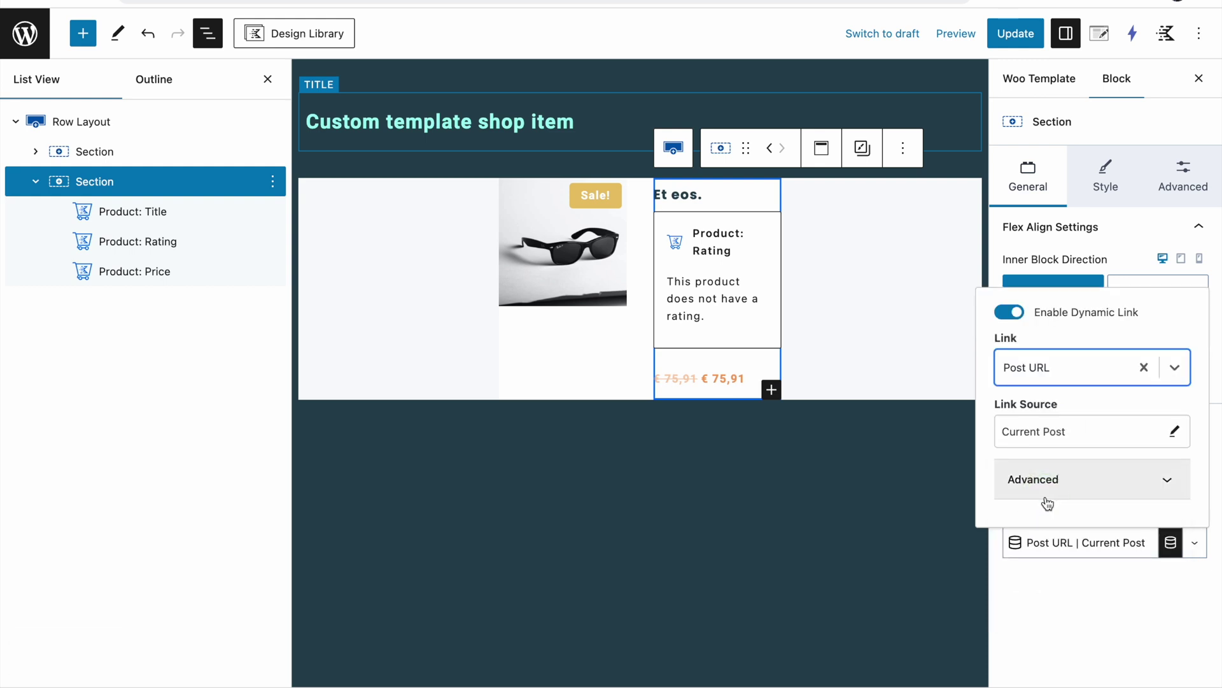
{"action": "left_click", "coordinate": [1012, 39]}
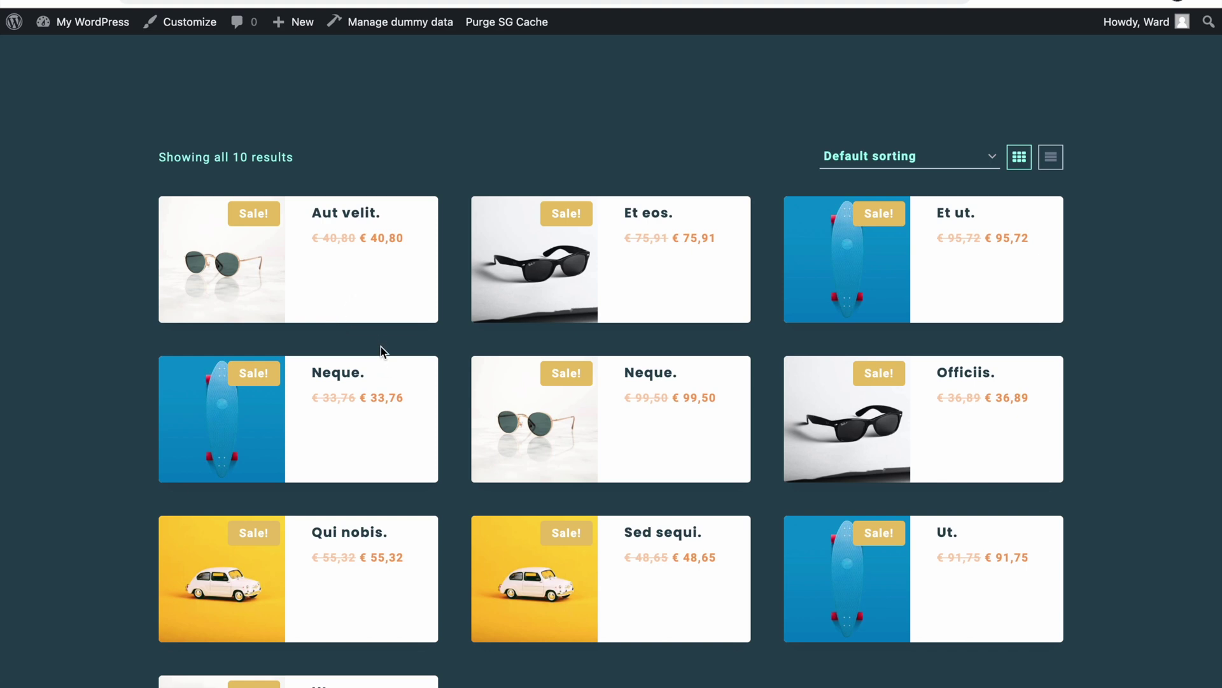
Open the Aut velit. and Et eos. product pages from their shop cards, returning to the listing each time
{"action": "left_click", "coordinate": [404, 290]}
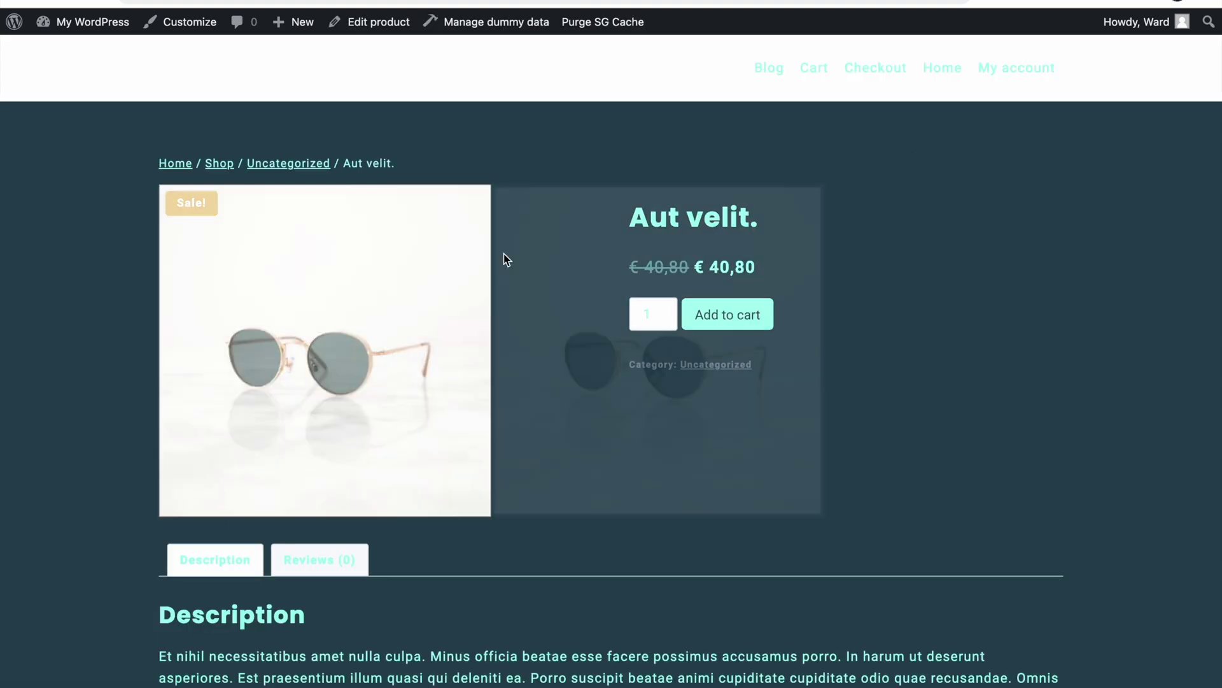
{"action": "scroll", "coordinate": [506, 258], "scroll_direction": "down", "scroll_amount": 5}
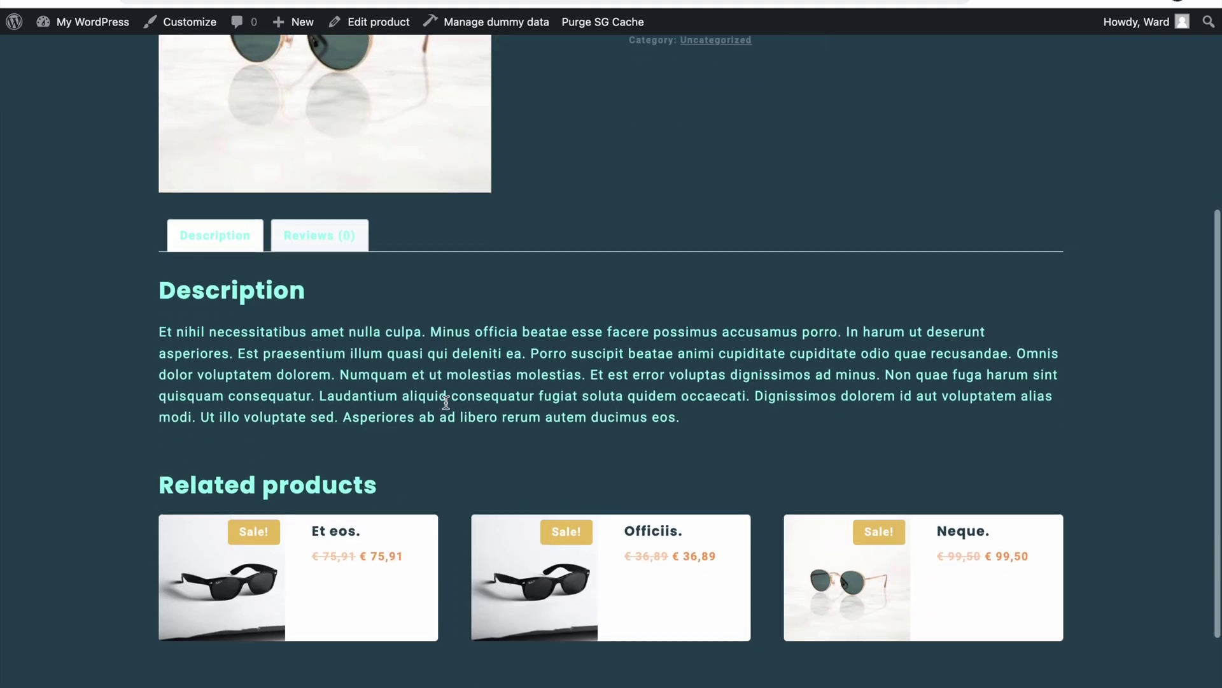
{"action": "scroll", "coordinate": [445, 403], "scroll_direction": "up", "scroll_amount": 2}
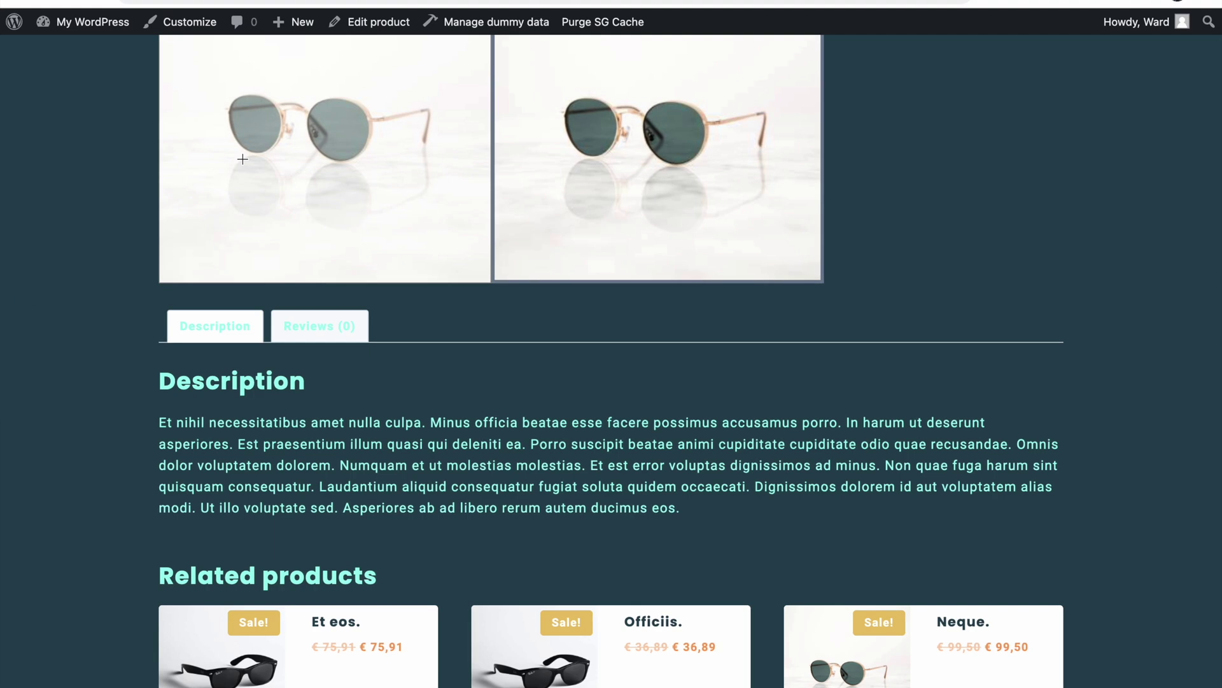
{"action": "scroll", "coordinate": [449, 407], "scroll_direction": "up", "scroll_amount": 4}
{"action": "left_click", "coordinate": [220, 164]}
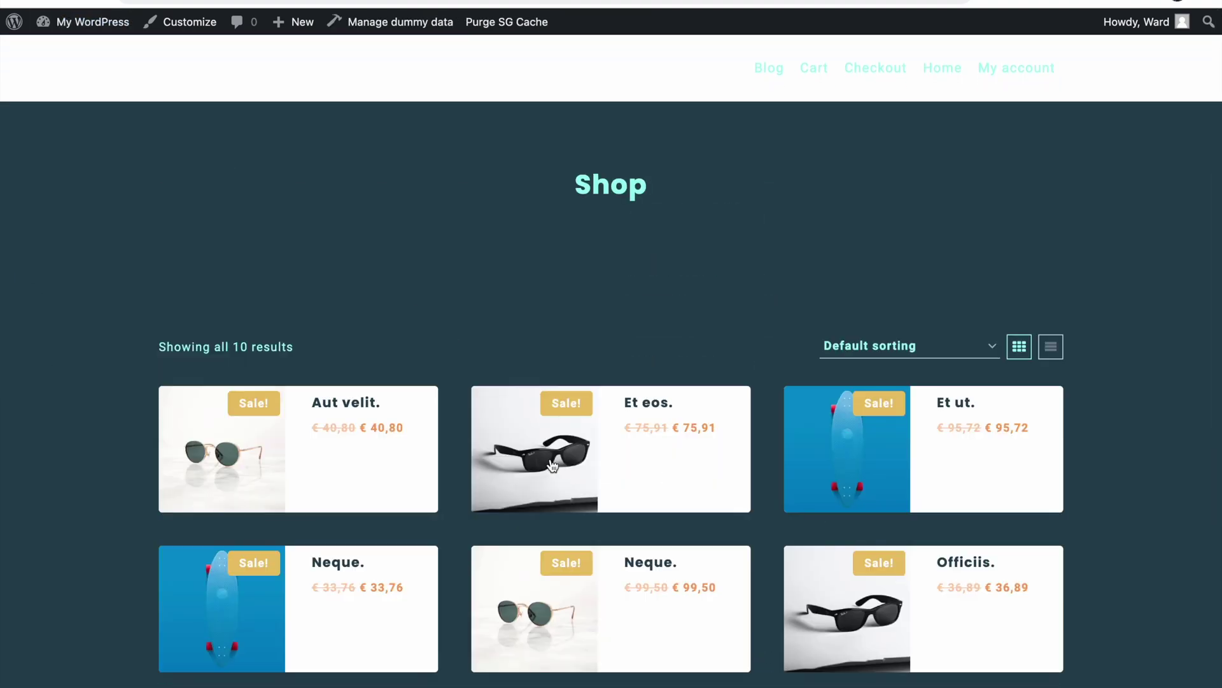
{"action": "left_click", "coordinate": [552, 466]}
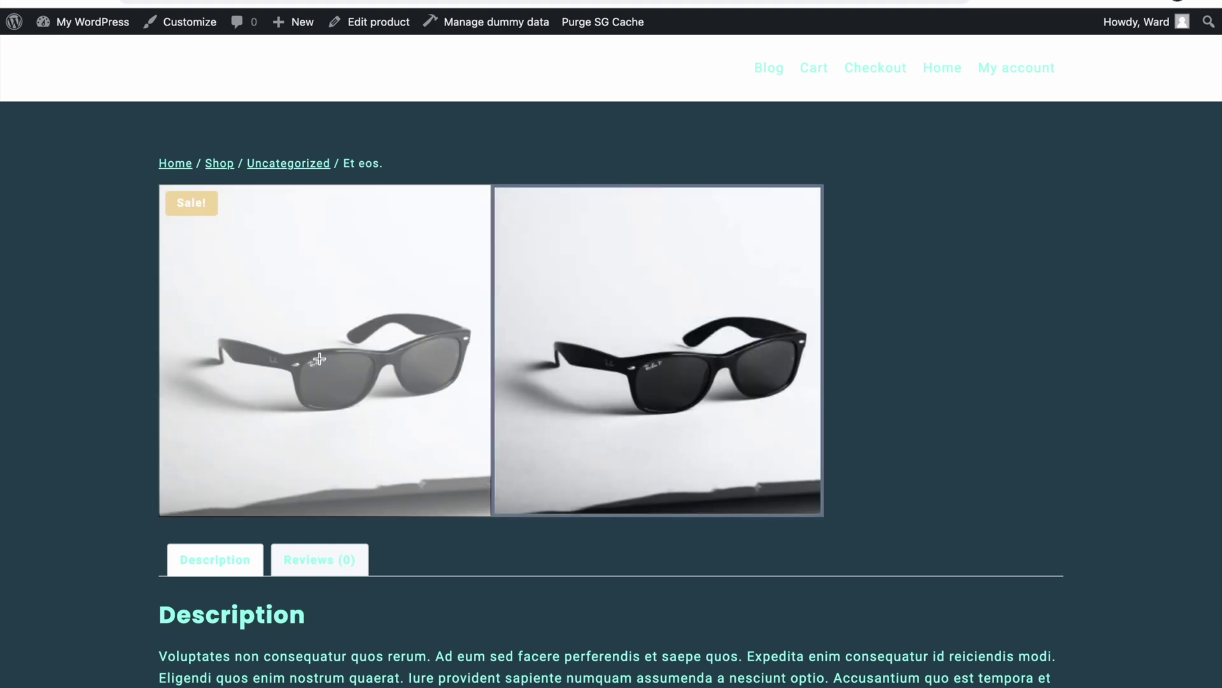
{"action": "left_click", "coordinate": [19, 6]}
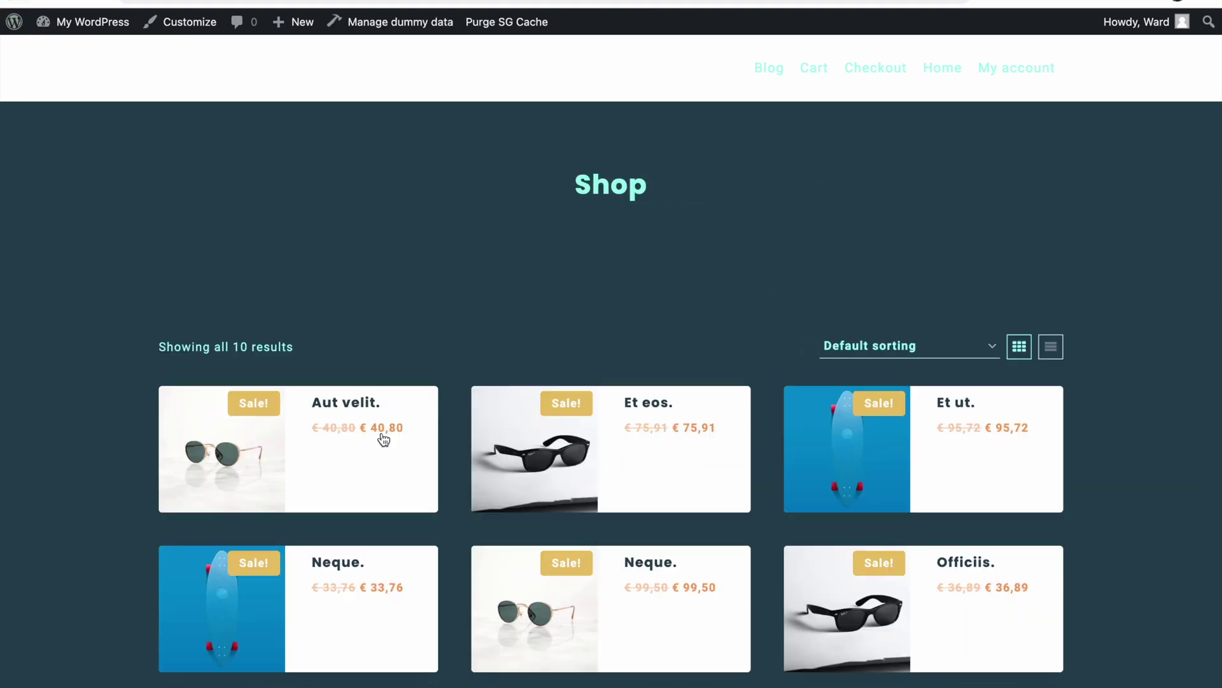
{"action": "scroll", "coordinate": [403, 450], "scroll_direction": "down", "scroll_amount": 1}
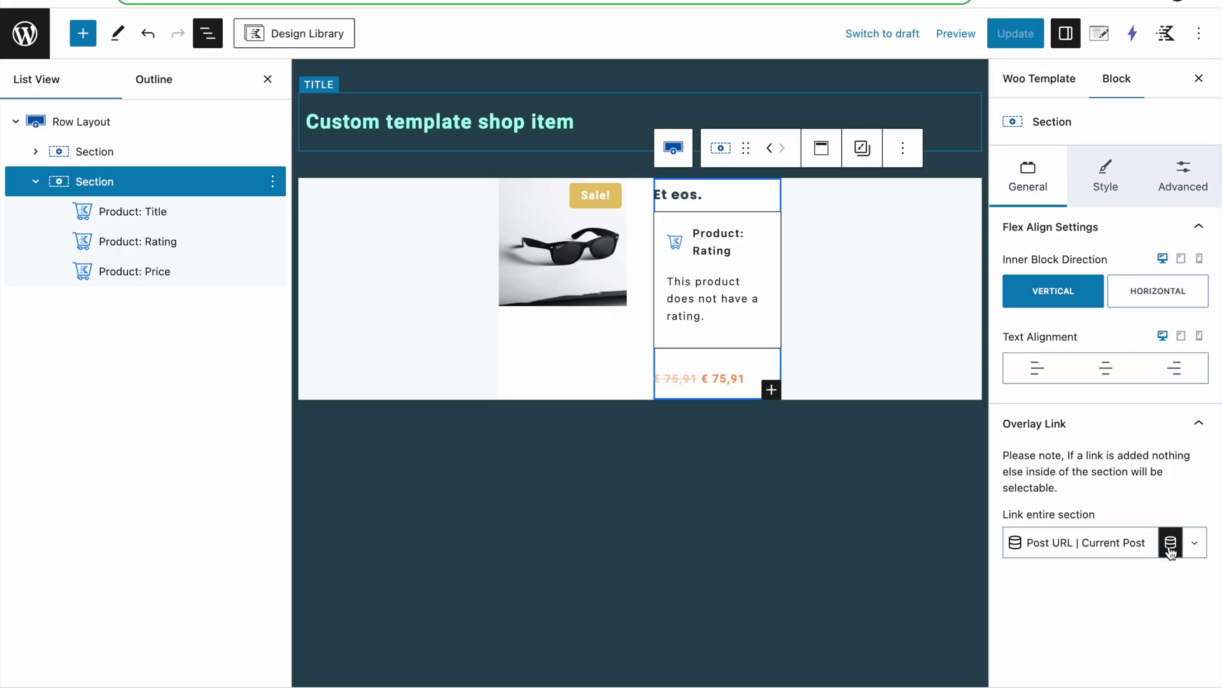
Turn off the section's dynamic link and insert a Product: Add to cart block below the price
{"action": "left_click", "coordinate": [1170, 545]}
{"action": "left_click", "coordinate": [1006, 314]}
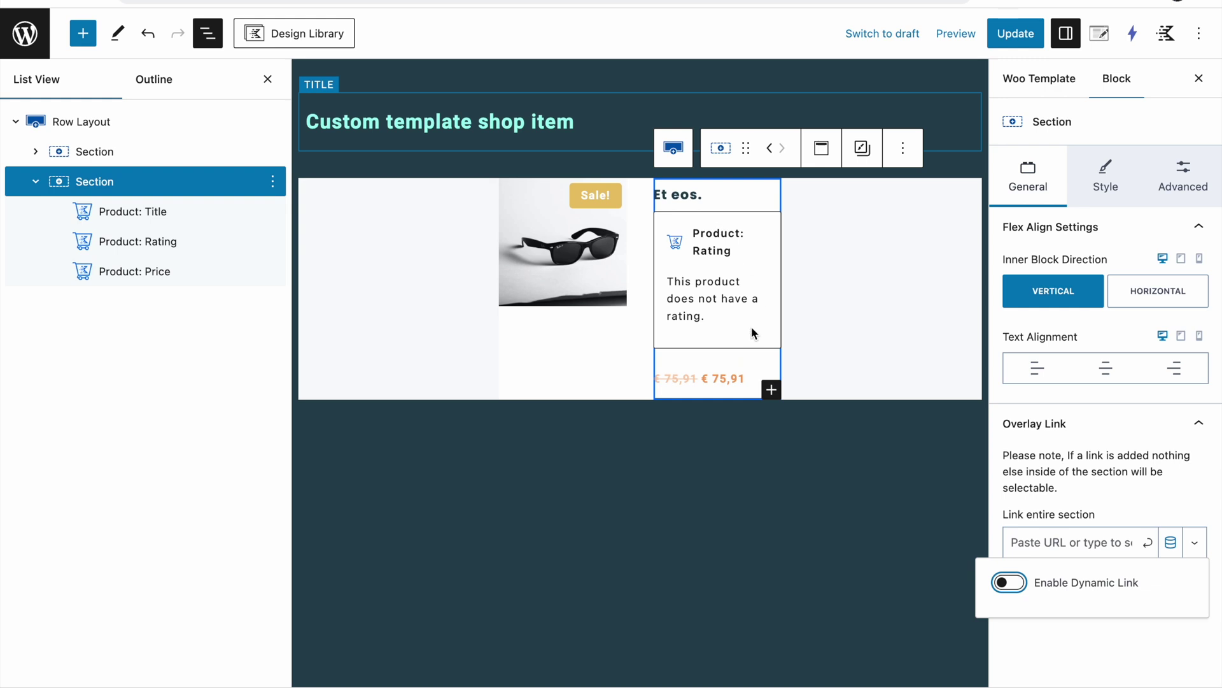
{"action": "left_click", "coordinate": [771, 389]}
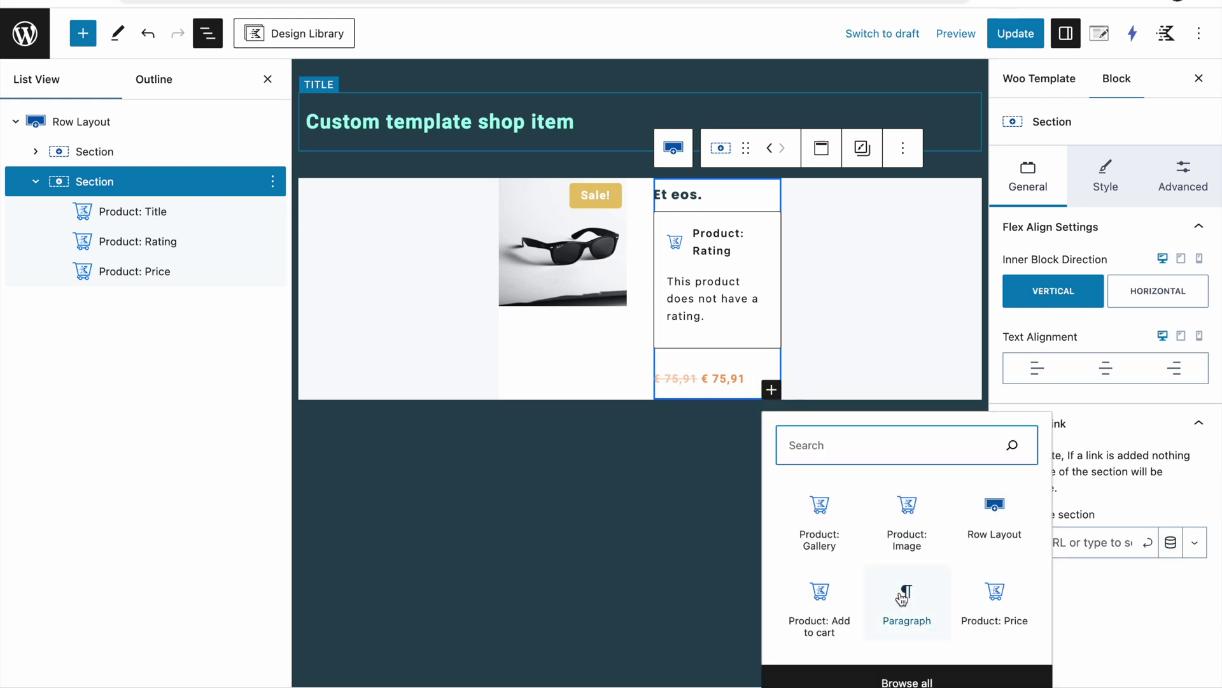
{"action": "left_click", "coordinate": [900, 680]}
{"action": "scroll", "coordinate": [166, 484], "scroll_direction": "down", "scroll_amount": 5}
{"action": "scroll", "coordinate": [172, 522], "scroll_direction": "down", "scroll_amount": 3}
{"action": "left_click", "coordinate": [56, 598]}
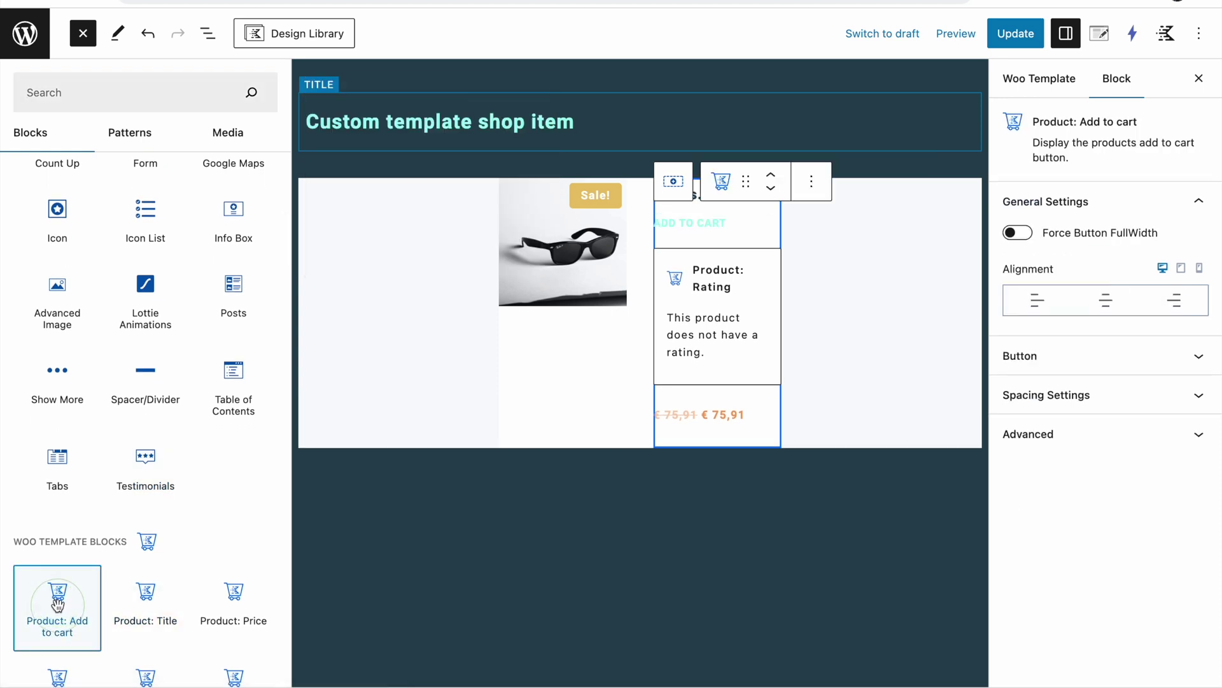
{"action": "key", "text": "Escape"}
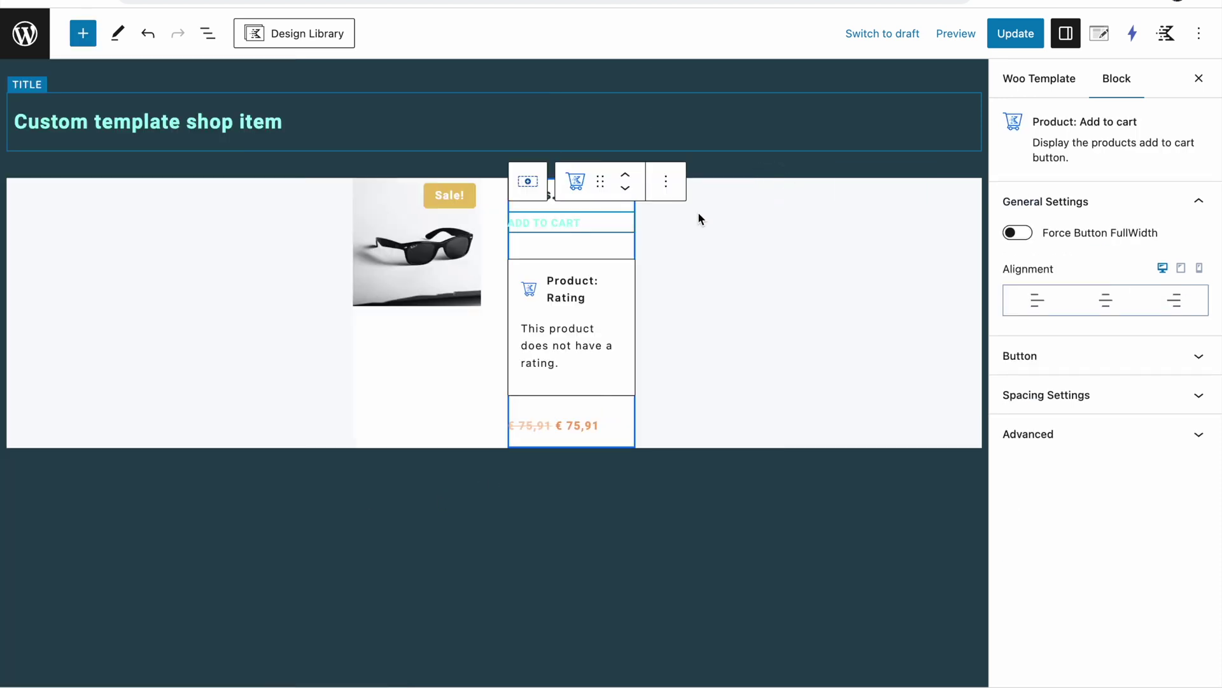
{"action": "left_click", "coordinate": [633, 195]}
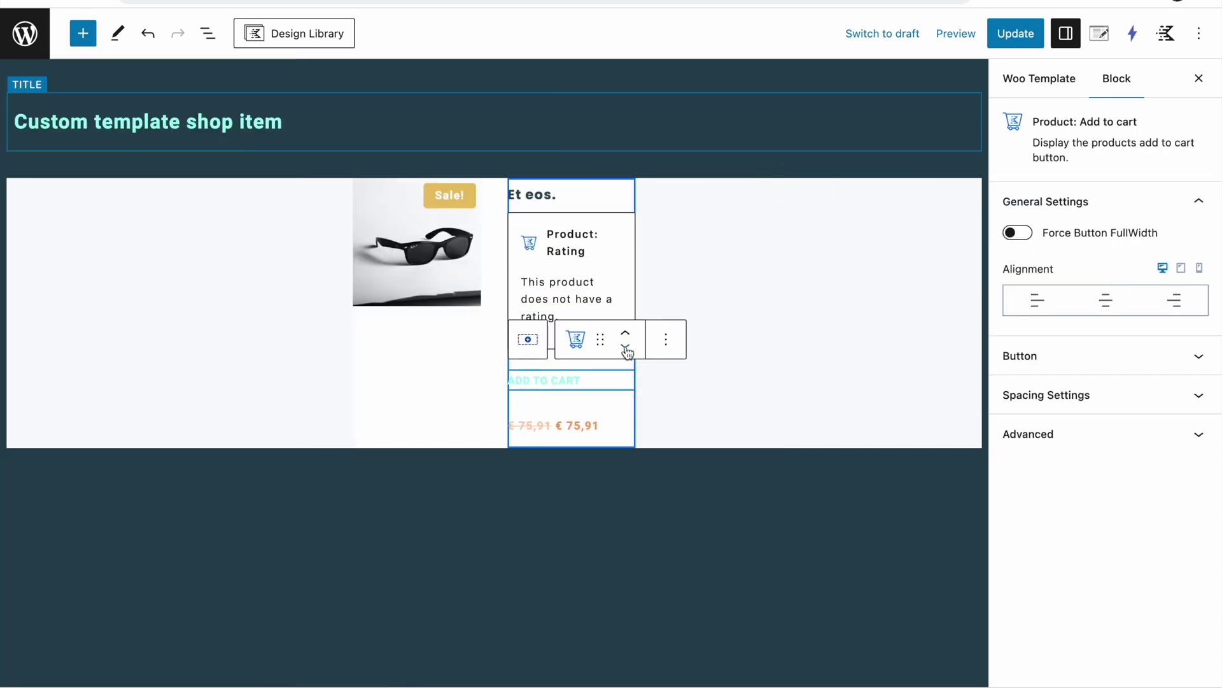
{"action": "left_click", "coordinate": [626, 349]}
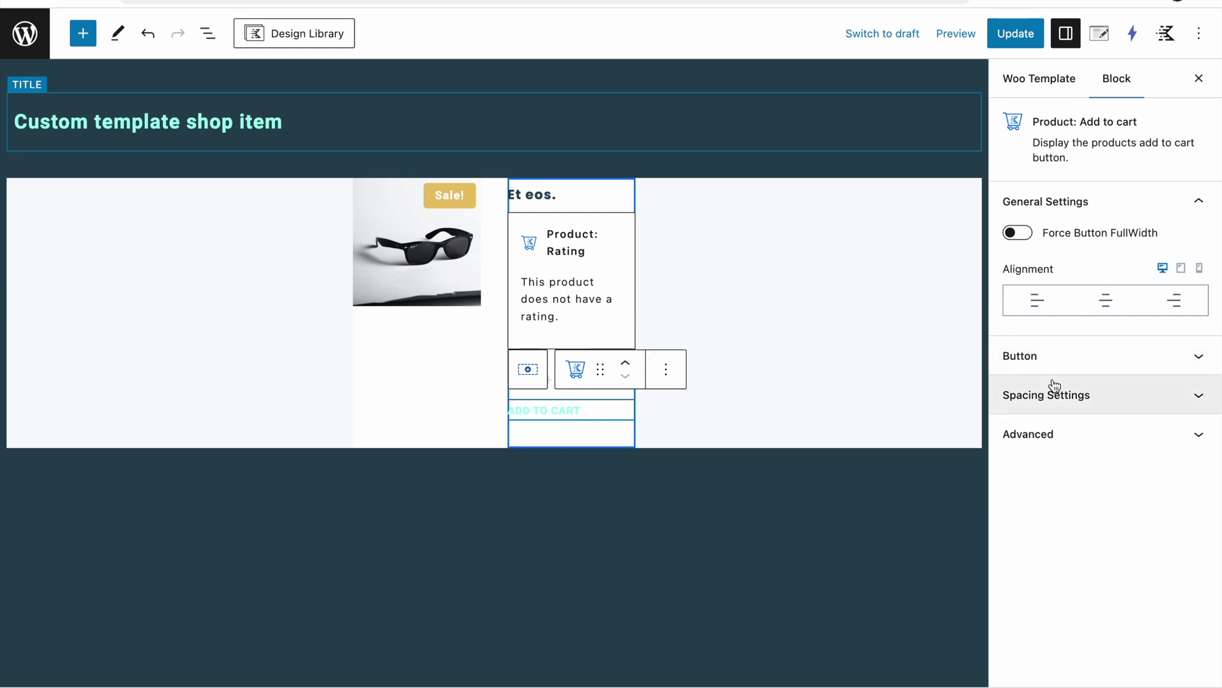
{"action": "left_click", "coordinate": [1051, 360]}
Give the Add to cart button dark text, a slate hover text colour and a teal background
{"action": "scroll", "coordinate": [1078, 254], "scroll_direction": "down", "scroll_amount": 5}
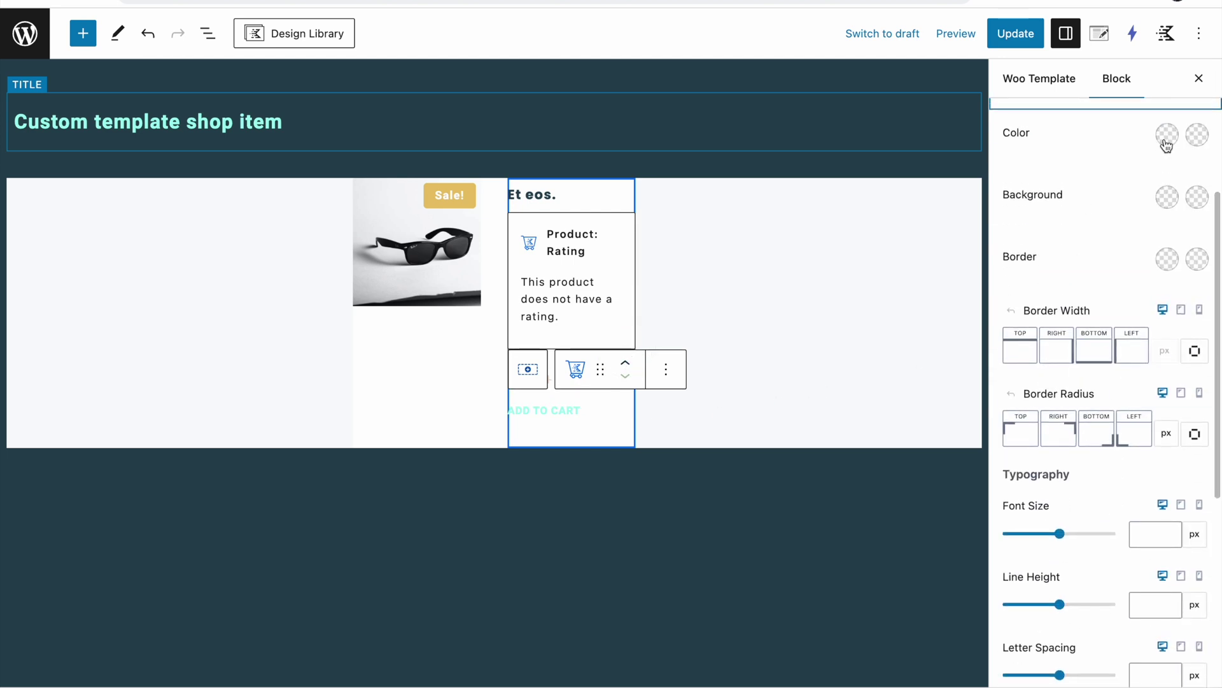
{"action": "scroll", "coordinate": [1140, 152], "scroll_direction": "up", "scroll_amount": 5}
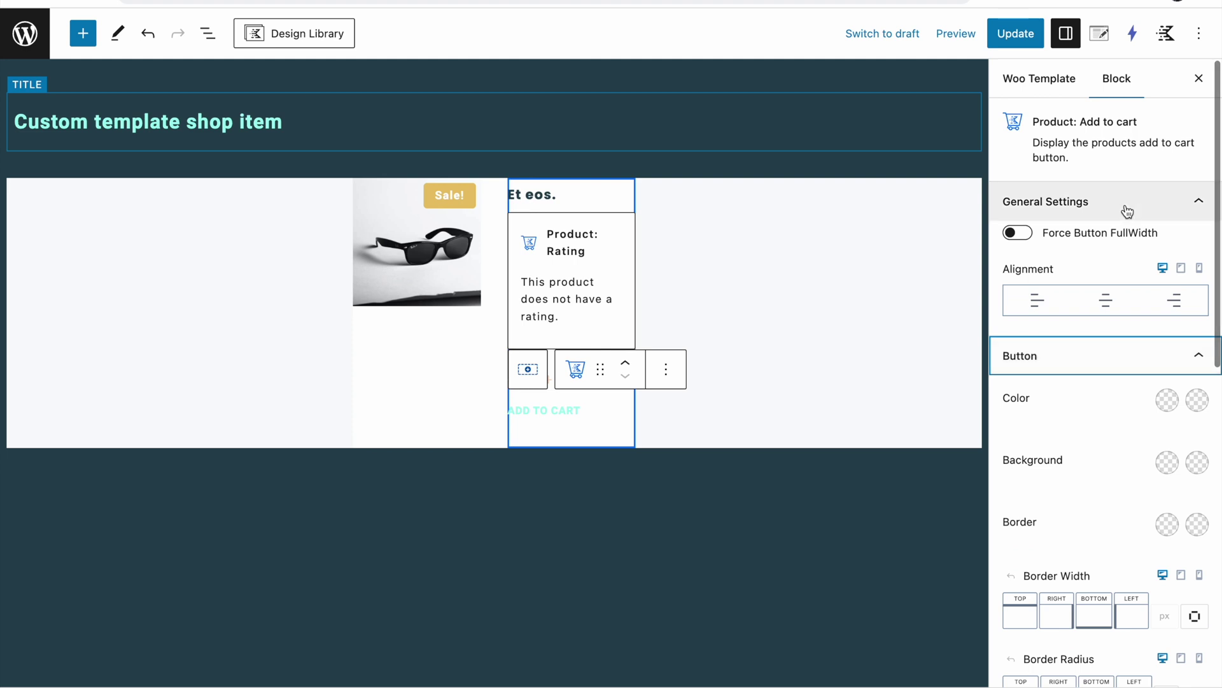
{"action": "scroll", "coordinate": [1081, 308], "scroll_direction": "down", "scroll_amount": 1}
{"action": "left_click", "coordinate": [1167, 332]}
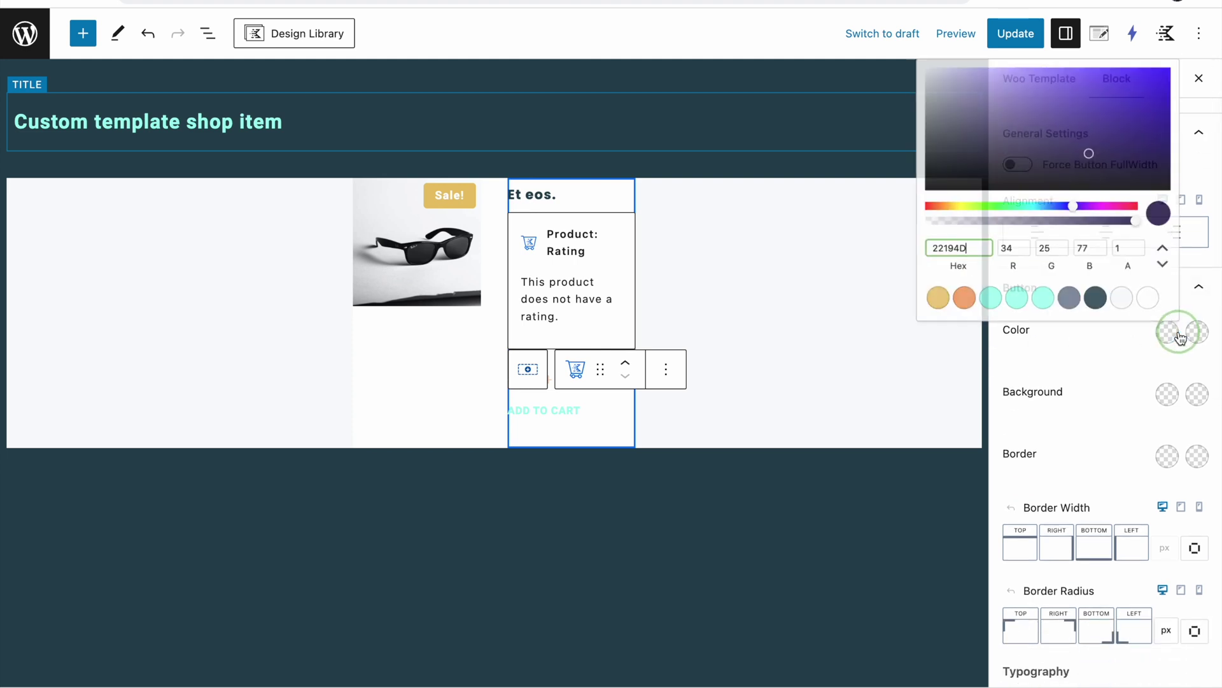
{"action": "left_click", "coordinate": [1094, 297]}
{"action": "left_click", "coordinate": [1197, 332]}
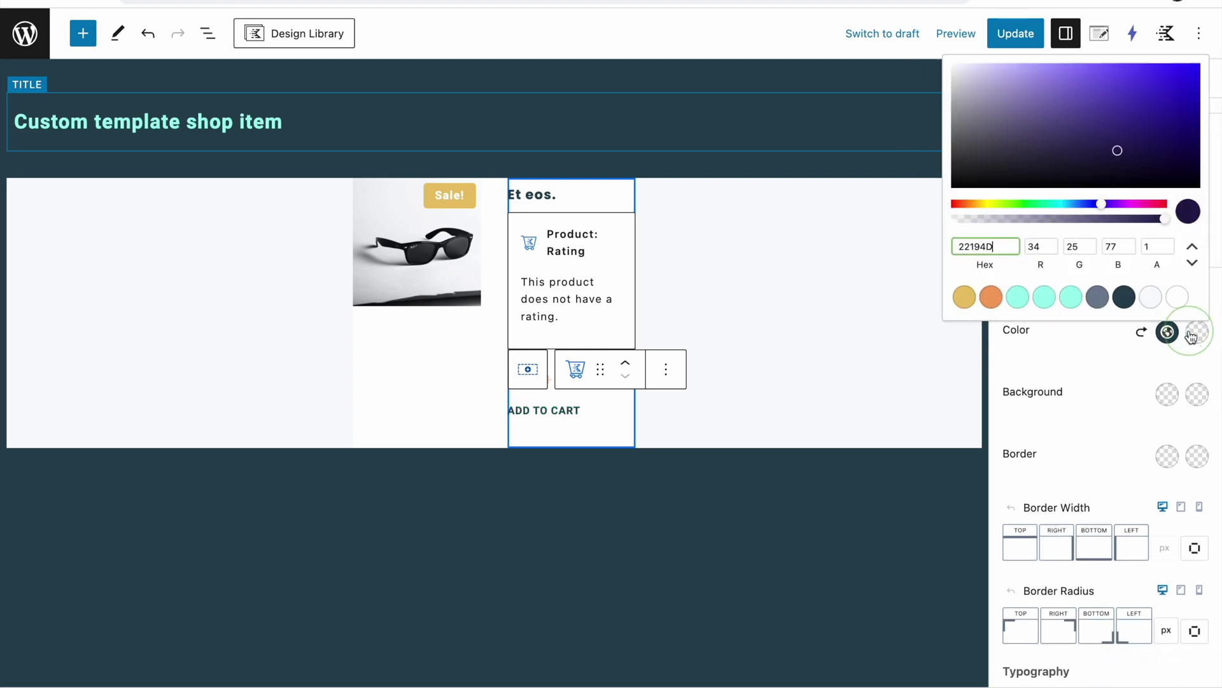
{"action": "left_click", "coordinate": [1068, 297]}
{"action": "left_click", "coordinate": [1167, 378]}
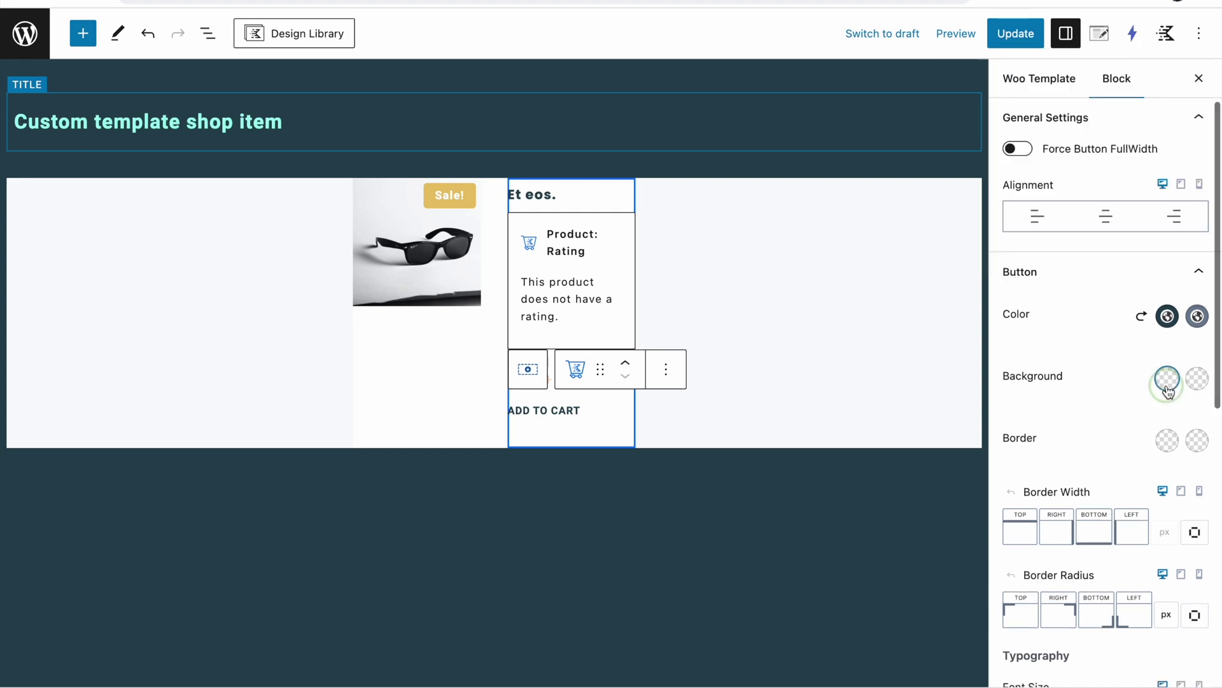
{"action": "left_click", "coordinate": [1167, 378]}
{"action": "left_click", "coordinate": [1041, 344]}
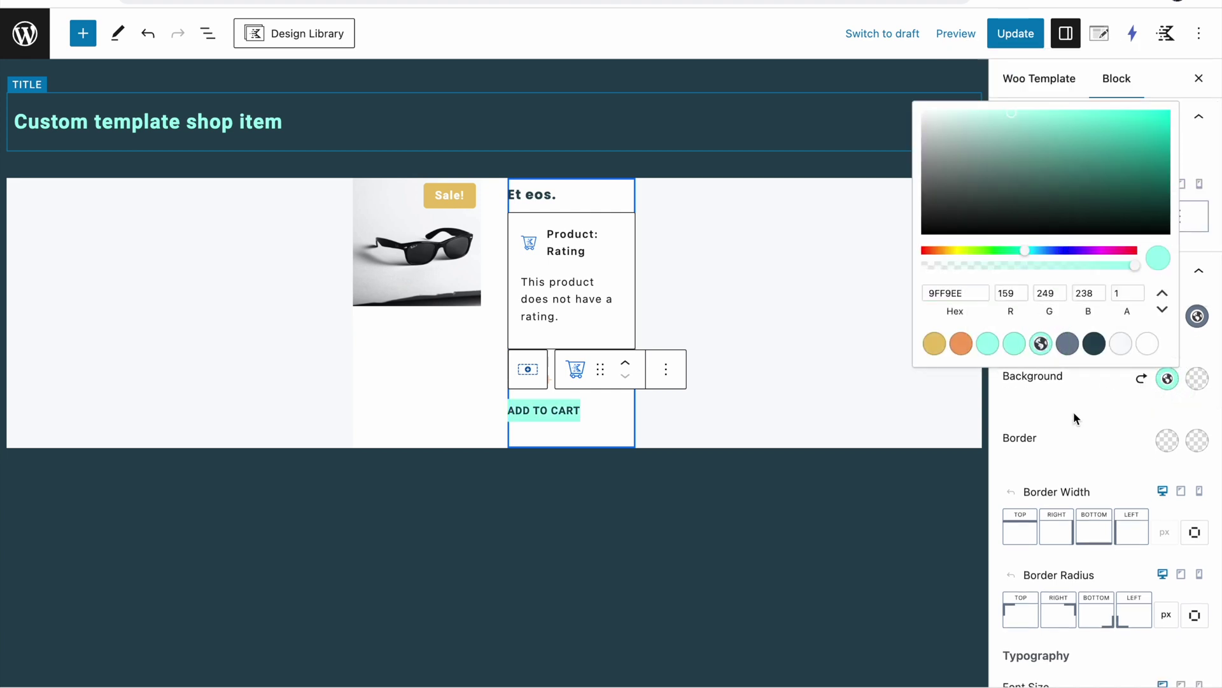
Round all four button corners with an 8 px border radius
{"action": "scroll", "coordinate": [1102, 441], "scroll_direction": "down", "scroll_amount": 2}
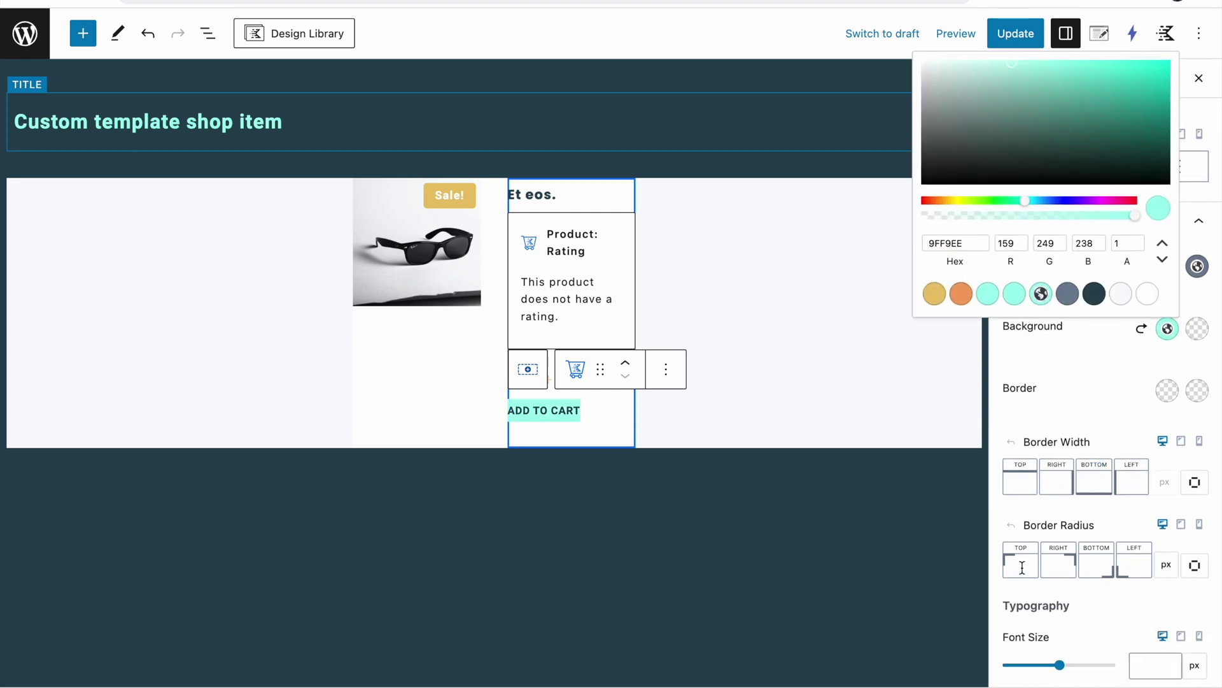
{"action": "scroll", "coordinate": [1041, 571], "scroll_direction": "down", "scroll_amount": 1}
{"action": "left_click", "coordinate": [1194, 545]}
{"action": "left_click", "coordinate": [1118, 538]}
{"action": "type", "text": "8"}
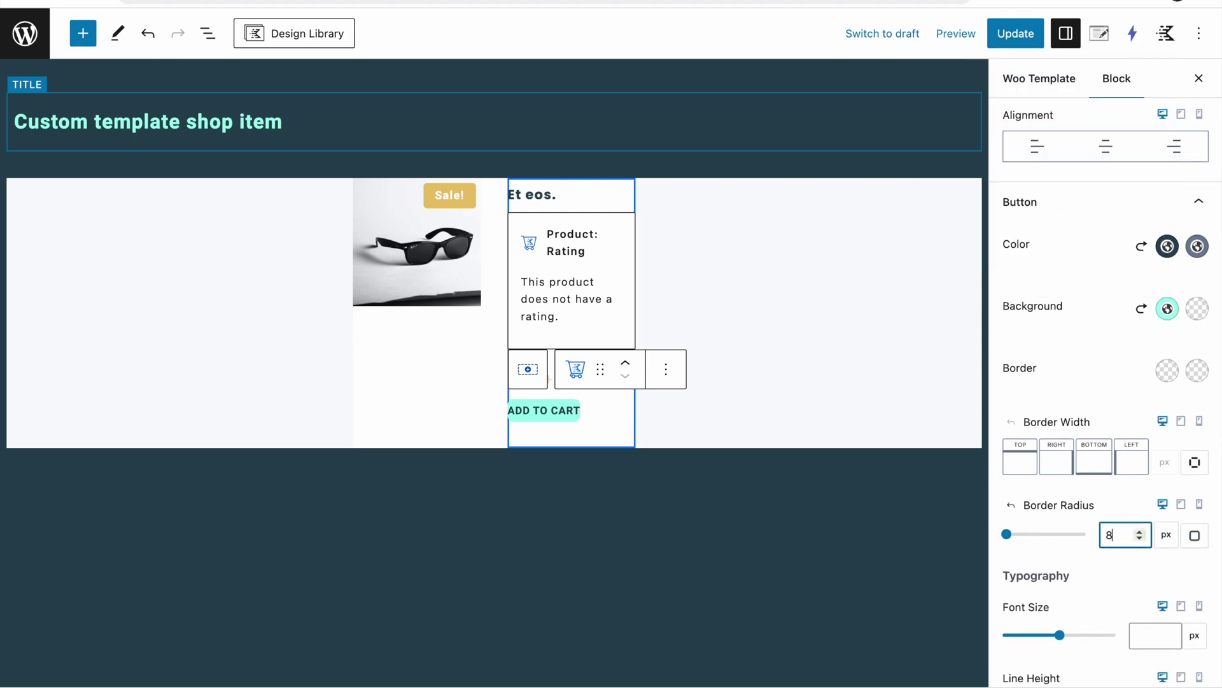
Pad the button 5 px top and bottom and 12 px left and right, then save
{"action": "scroll", "coordinate": [1085, 503], "scroll_direction": "down", "scroll_amount": 8}
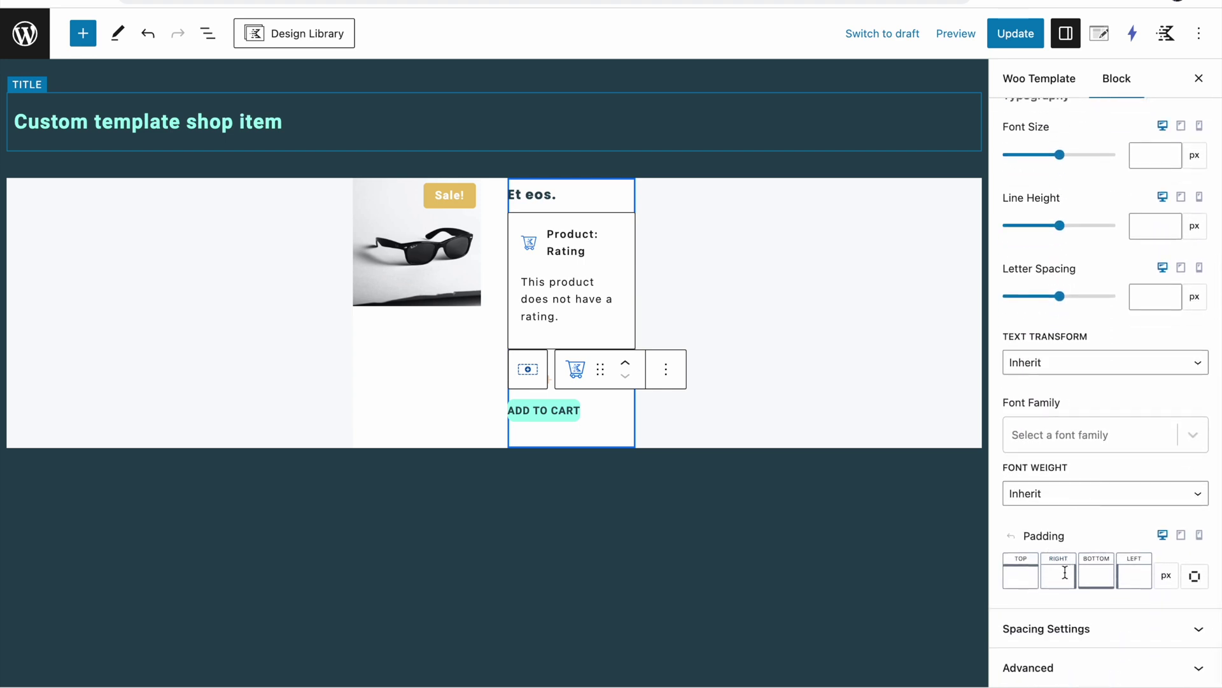
{"action": "left_click", "coordinate": [1021, 577]}
{"action": "type", "text": "5"}
{"action": "left_click", "coordinate": [1096, 576]}
{"action": "left_click", "coordinate": [1050, 577]}
{"action": "type", "text": "12"}
{"action": "left_click", "coordinate": [1134, 576]}
{"action": "type", "text": "12"}
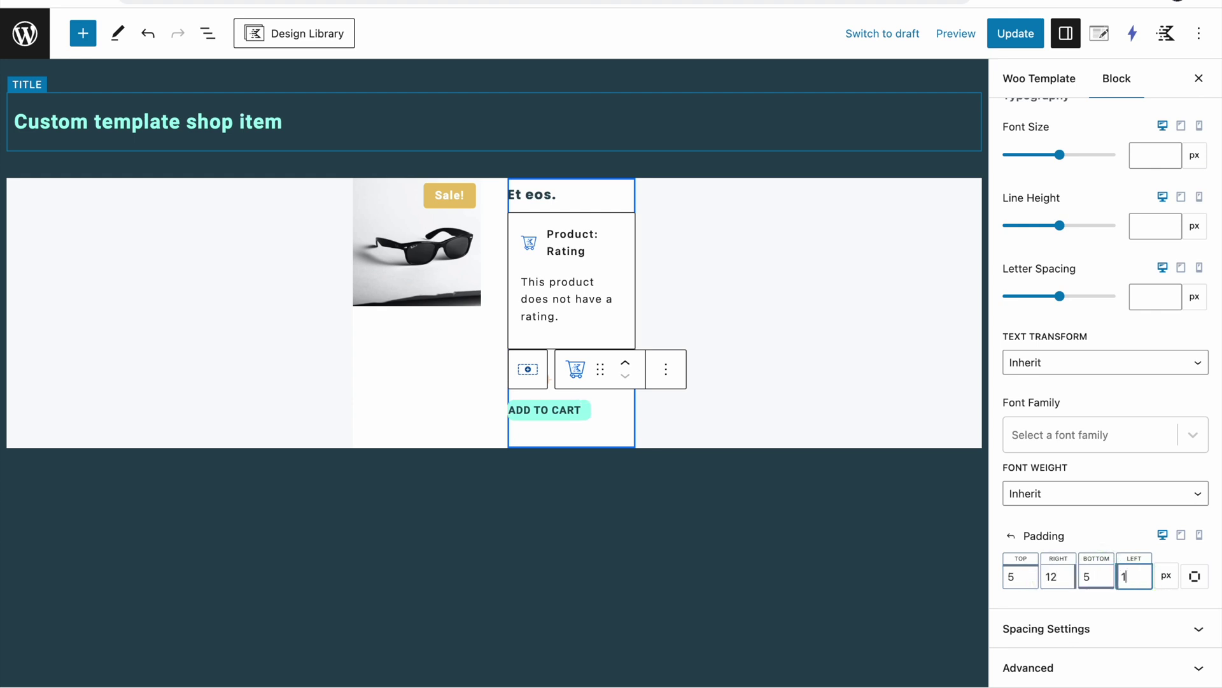
{"action": "left_click", "coordinate": [1016, 35]}
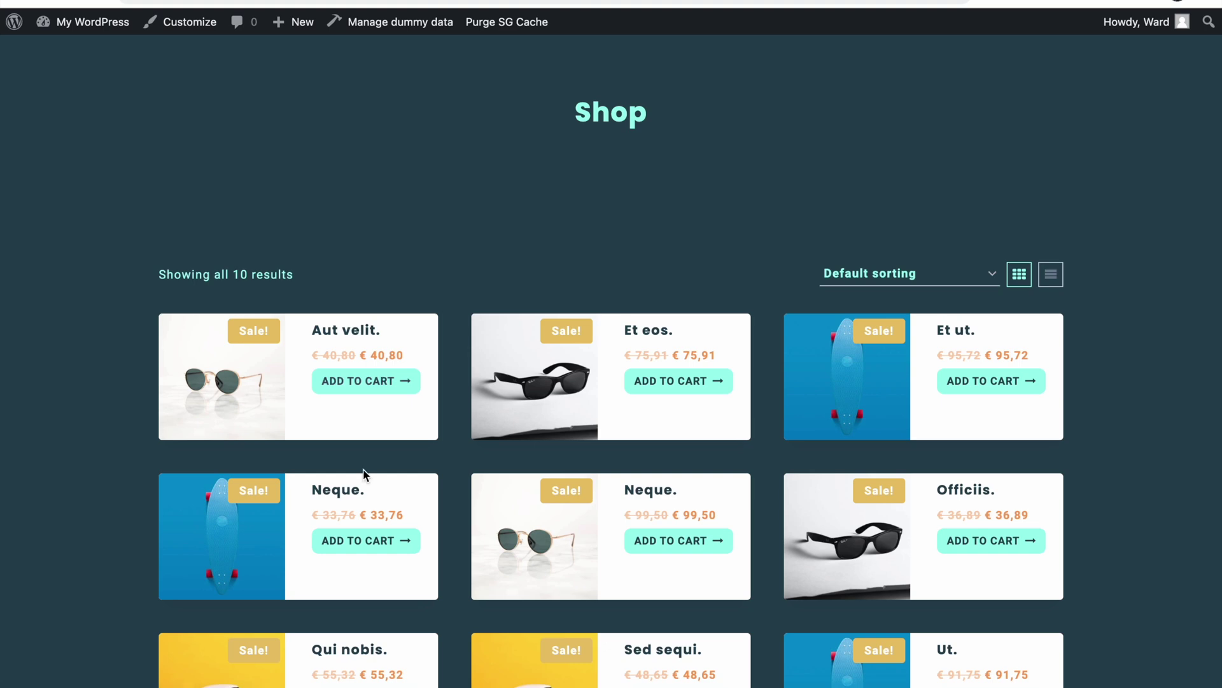
Compare the restyled Add to cart buttons on the shop in list and grid layouts
{"action": "scroll", "coordinate": [363, 471], "scroll_direction": "down", "scroll_amount": 1}
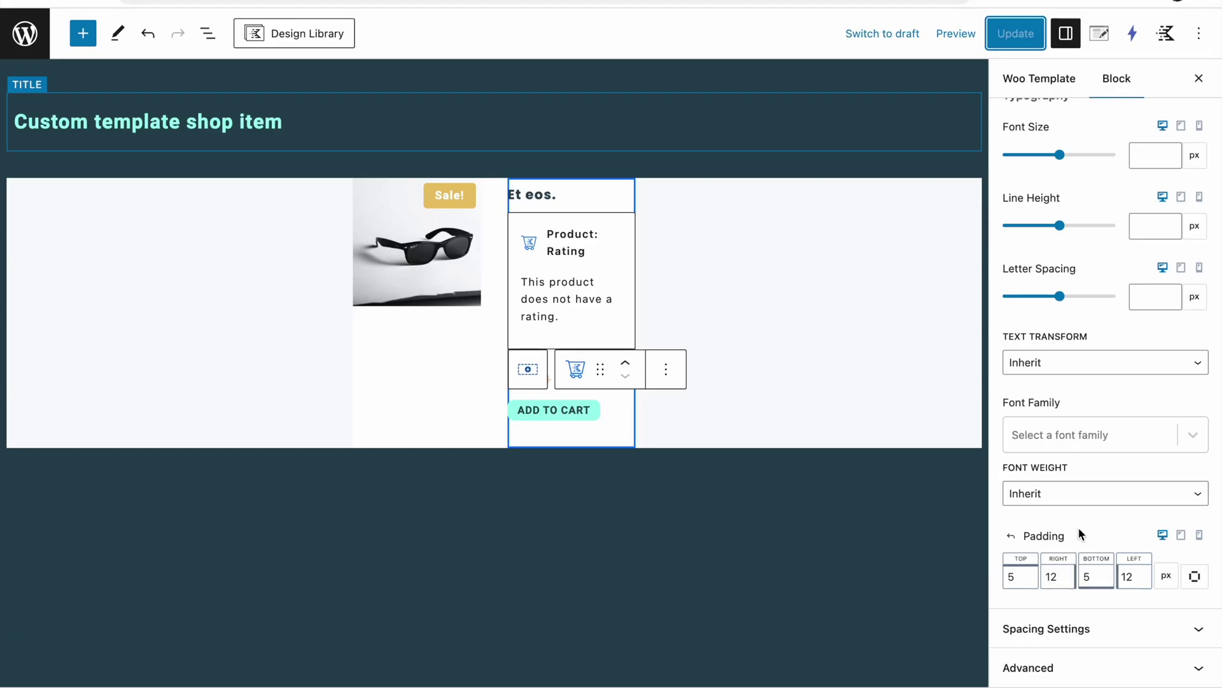
{"action": "scroll", "coordinate": [1079, 527], "scroll_direction": "up", "scroll_amount": 10}
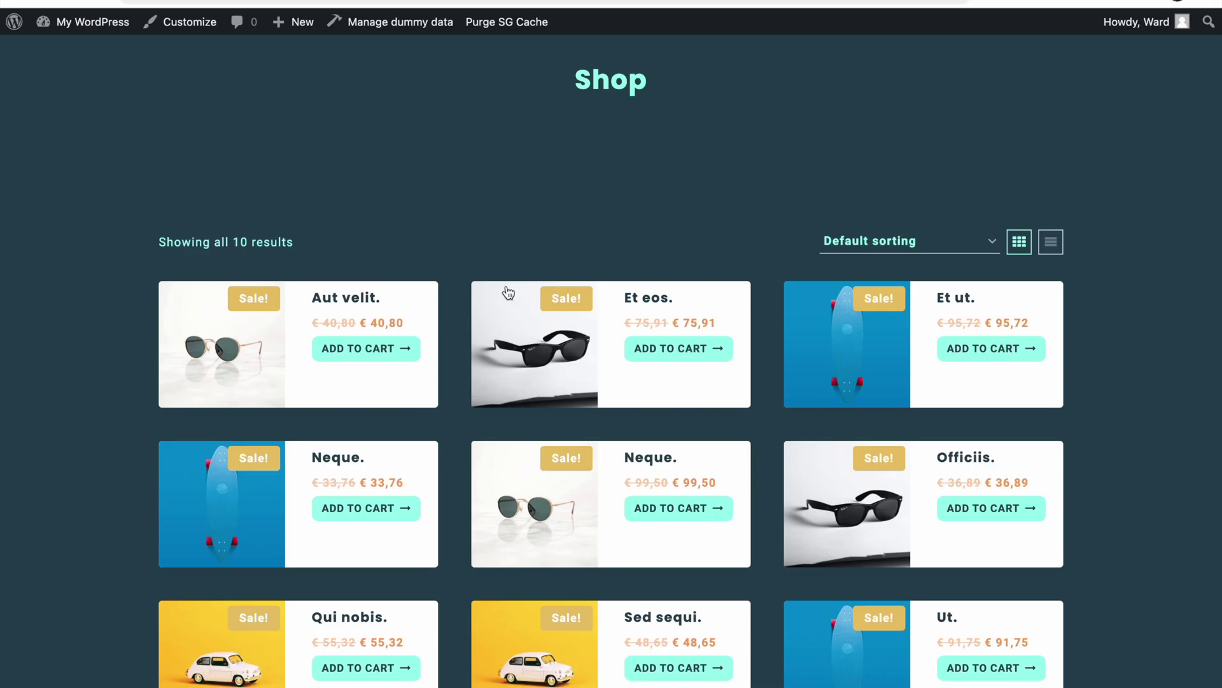
{"action": "scroll", "coordinate": [485, 305], "scroll_direction": "down", "scroll_amount": 1}
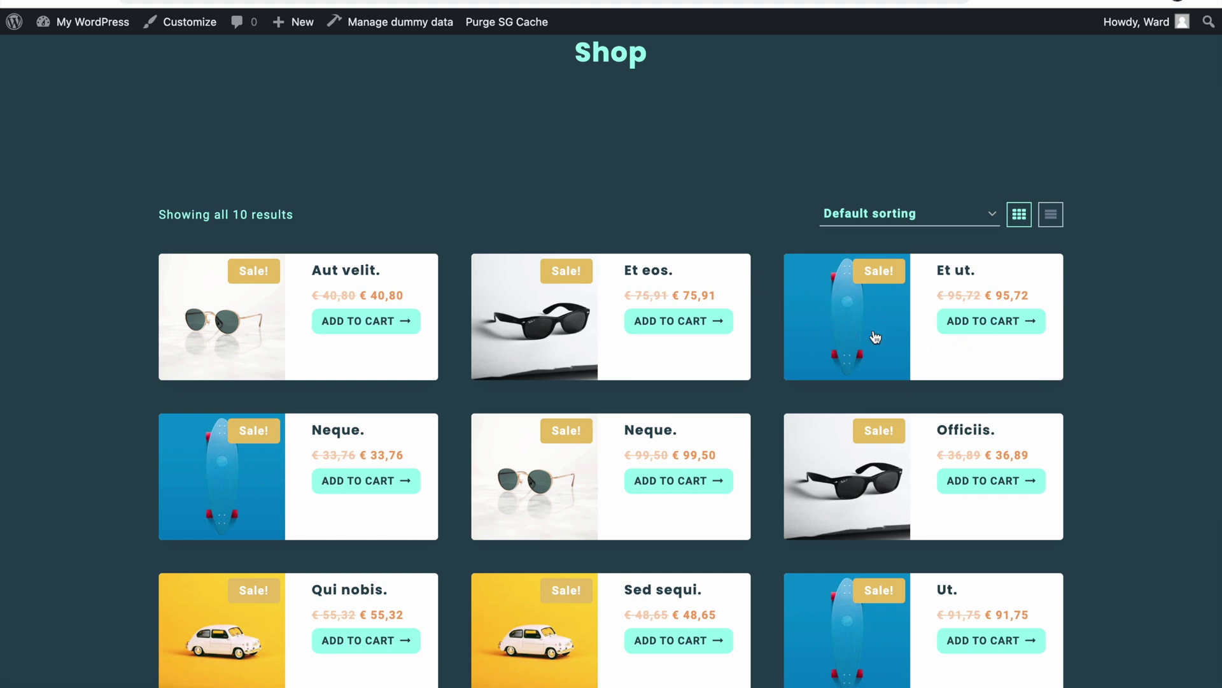
{"action": "left_click", "coordinate": [1050, 214]}
{"action": "scroll", "coordinate": [617, 470], "scroll_direction": "down", "scroll_amount": 15}
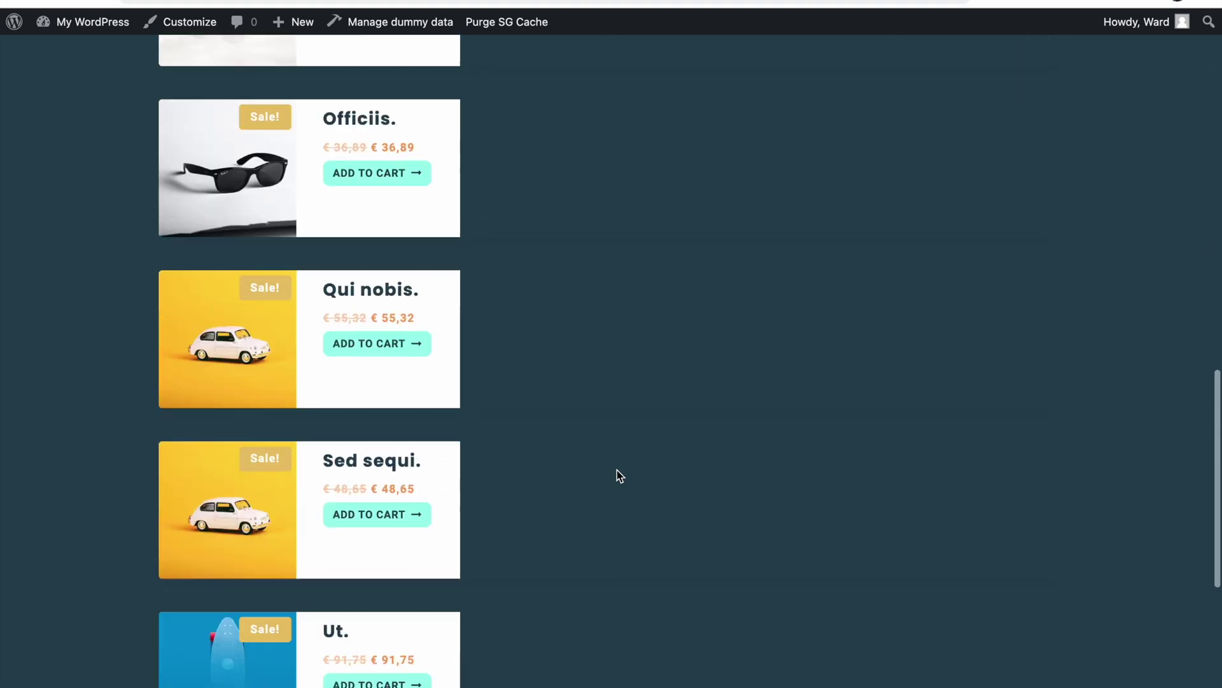
{"action": "scroll", "coordinate": [617, 470], "scroll_direction": "up", "scroll_amount": 15}
{"action": "scroll", "coordinate": [617, 470], "scroll_direction": "up", "scroll_amount": 2}
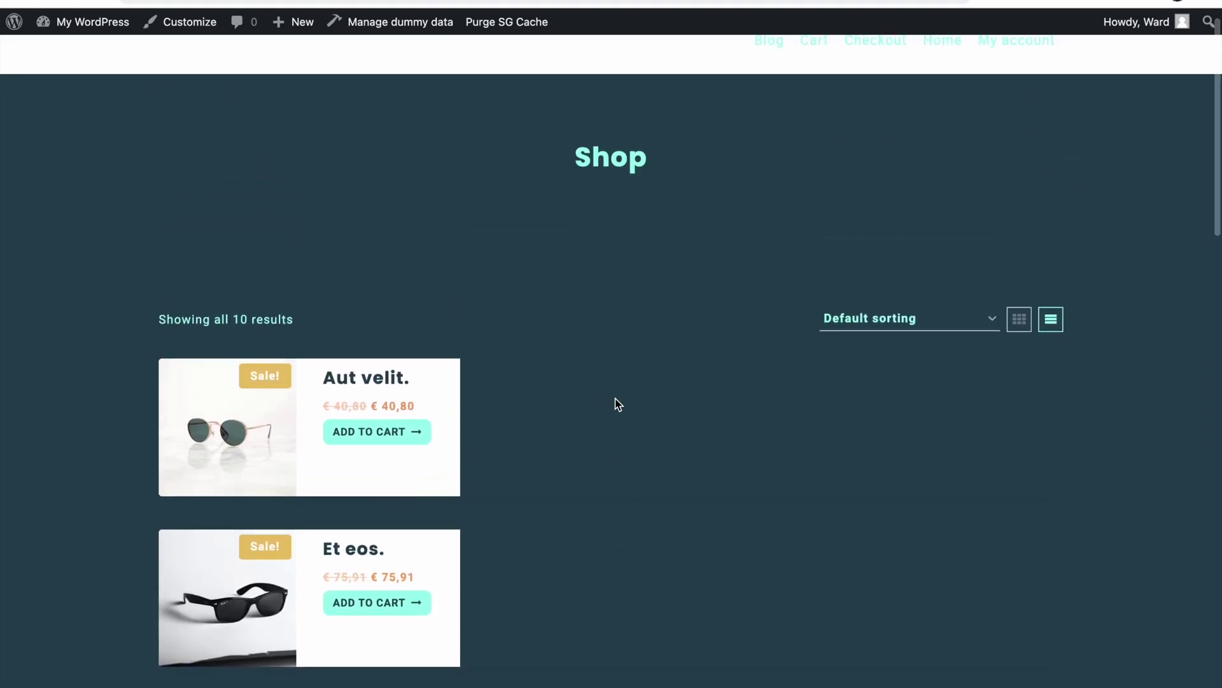
{"action": "left_click", "coordinate": [1020, 319]}
{"action": "left_click", "coordinate": [1051, 319]}
{"action": "left_click", "coordinate": [1020, 319]}
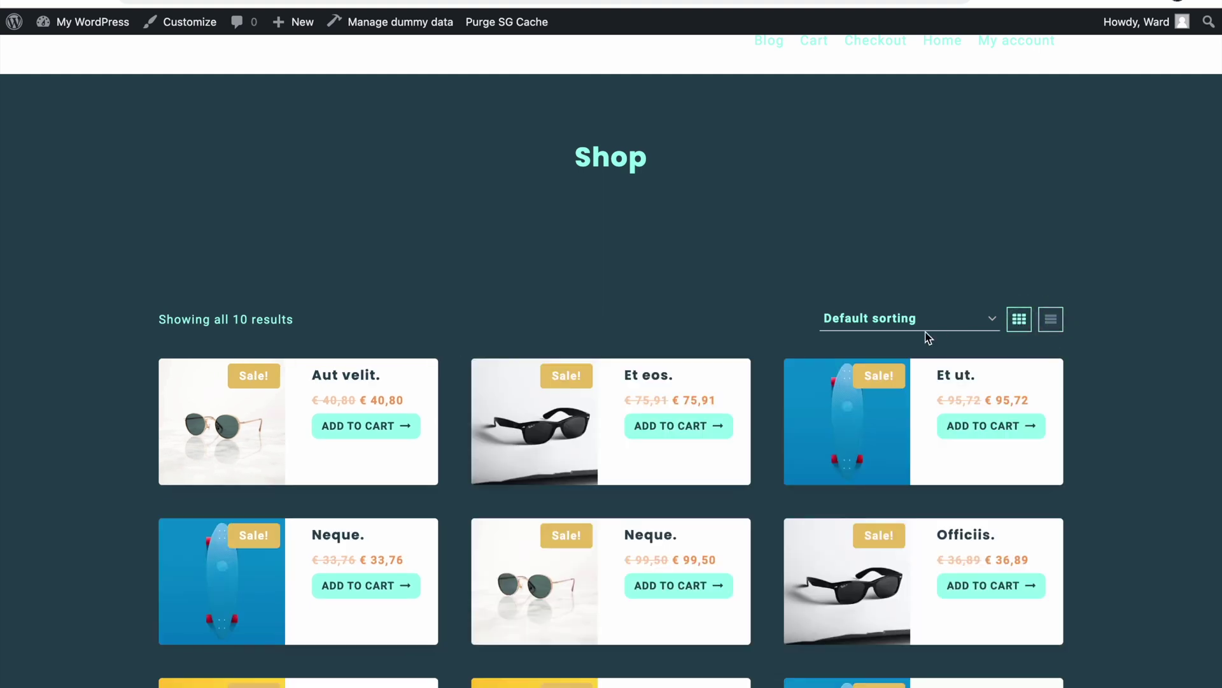
{"action": "left_click", "coordinate": [184, 28]}
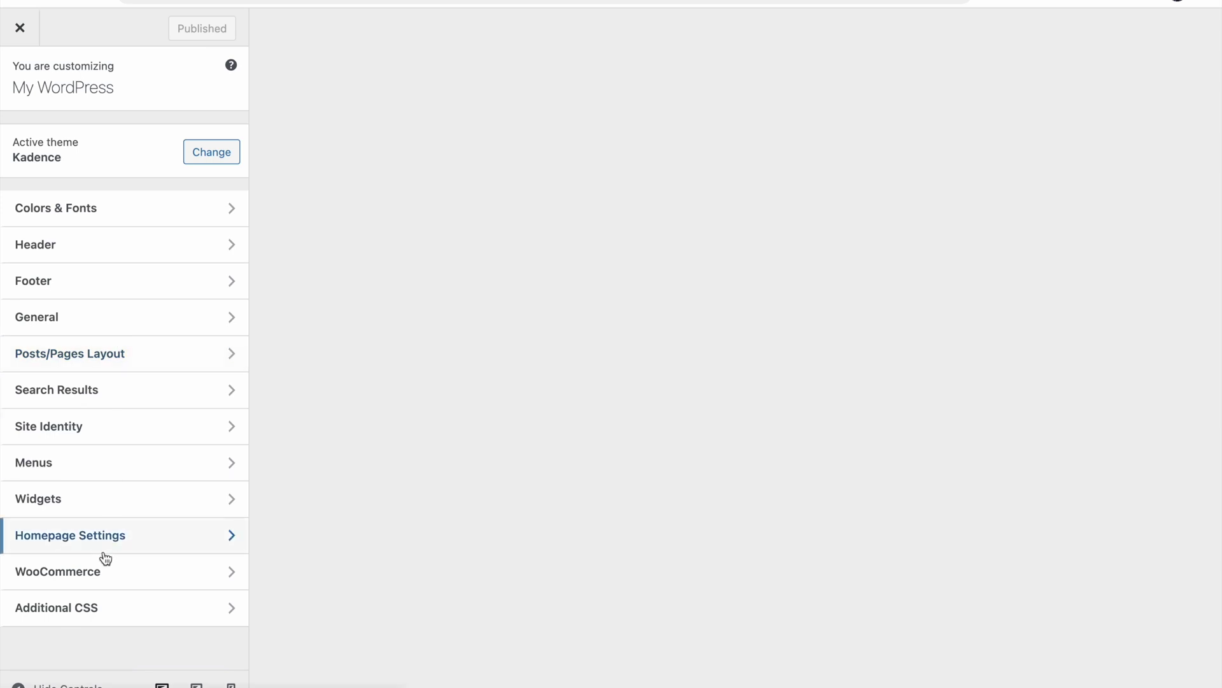
Turn off 'Show Archive Grid/List Toggle?' under WooCommerce > Product Catalog and publish
{"action": "left_click", "coordinate": [103, 573]}
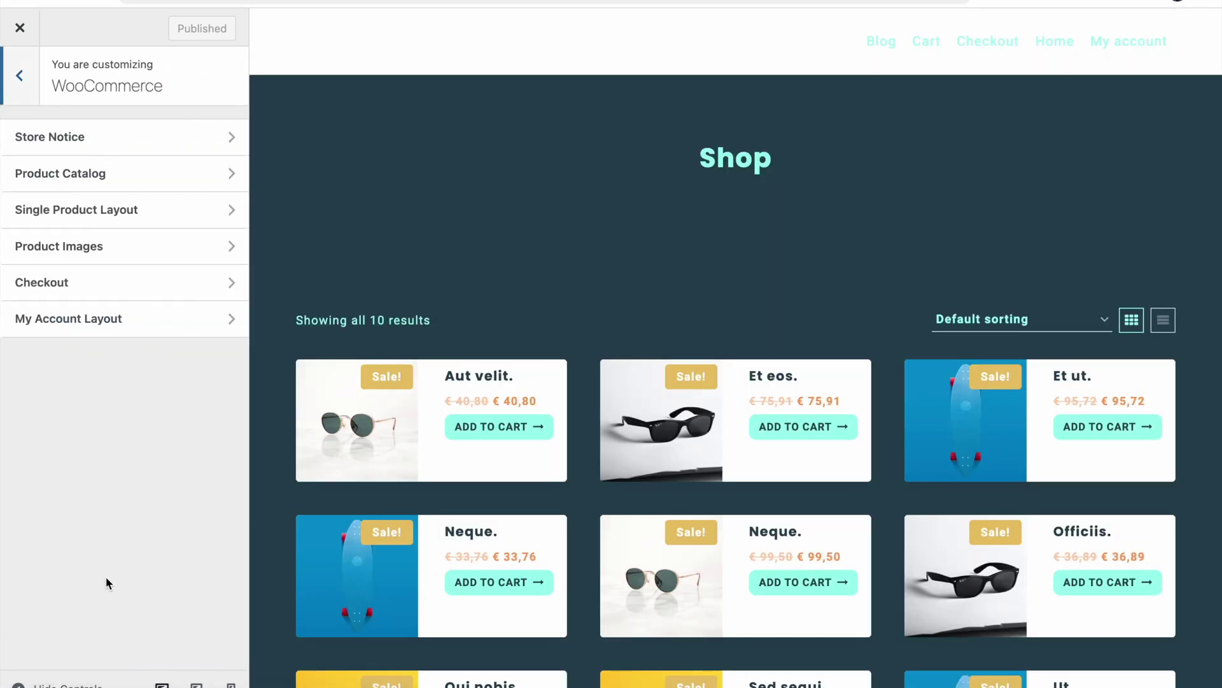
{"action": "left_click", "coordinate": [96, 181]}
{"action": "scroll", "coordinate": [118, 257], "scroll_direction": "down", "scroll_amount": 15}
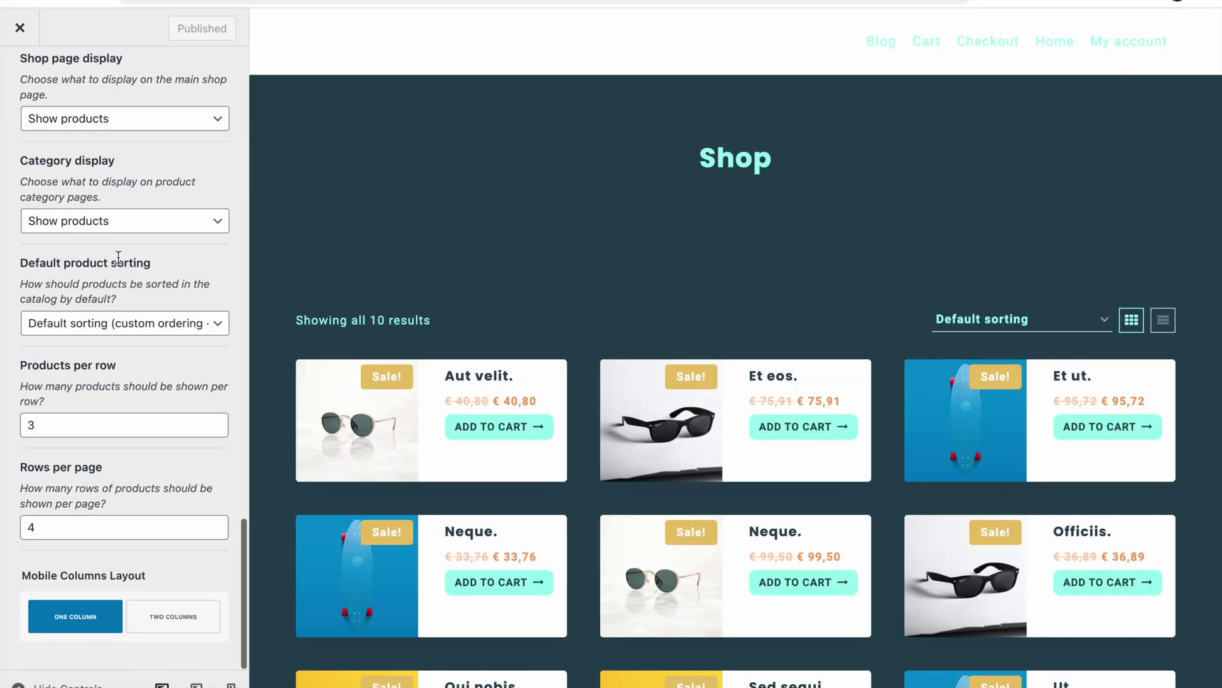
{"action": "scroll", "coordinate": [145, 344], "scroll_direction": "up", "scroll_amount": 8}
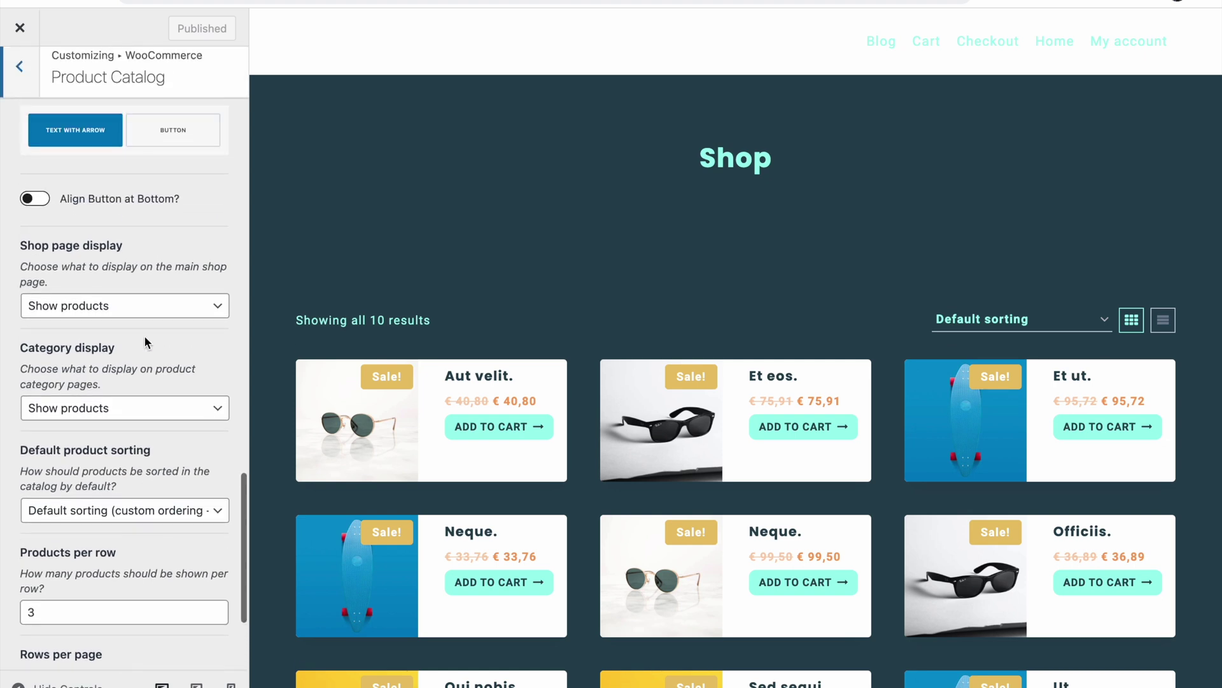
{"action": "scroll", "coordinate": [121, 247], "scroll_direction": "up", "scroll_amount": 3}
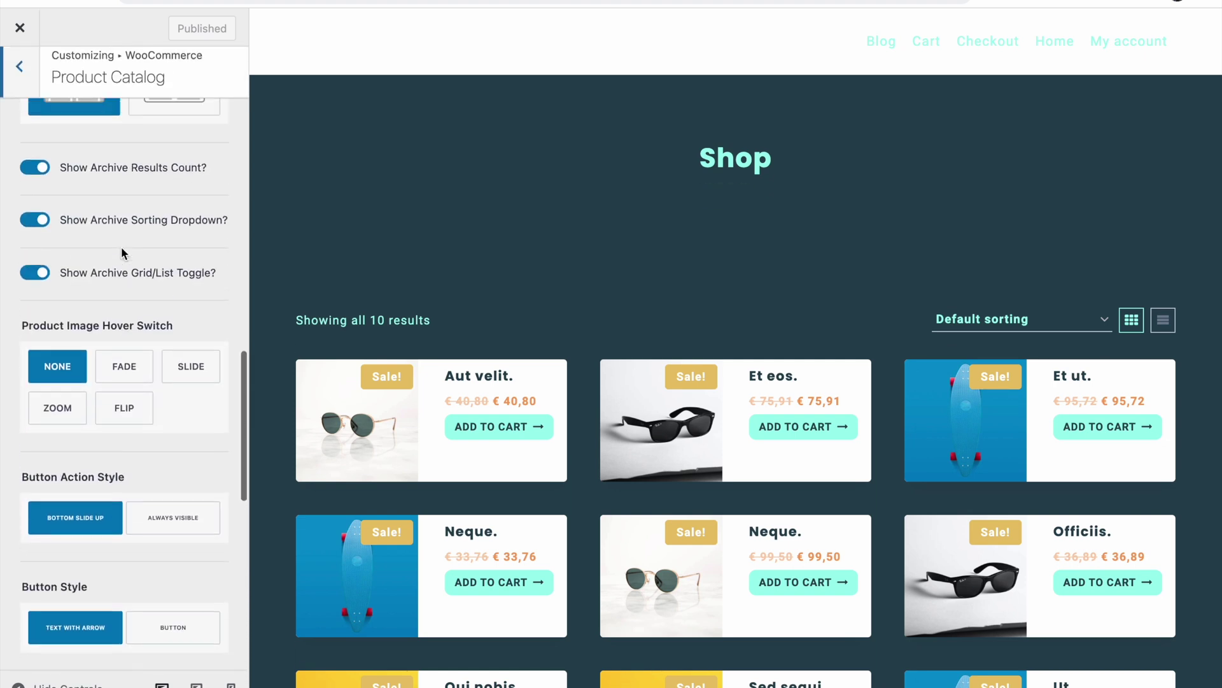
{"action": "left_click", "coordinate": [157, 281]}
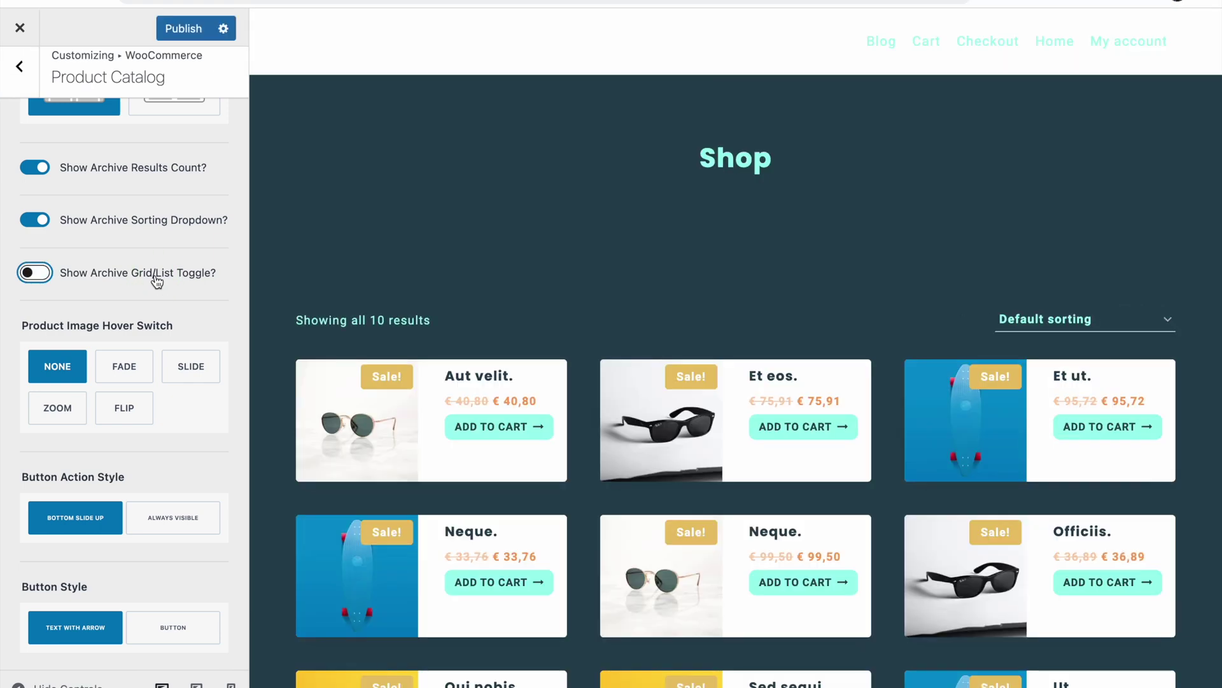
{"action": "left_click", "coordinate": [181, 31]}
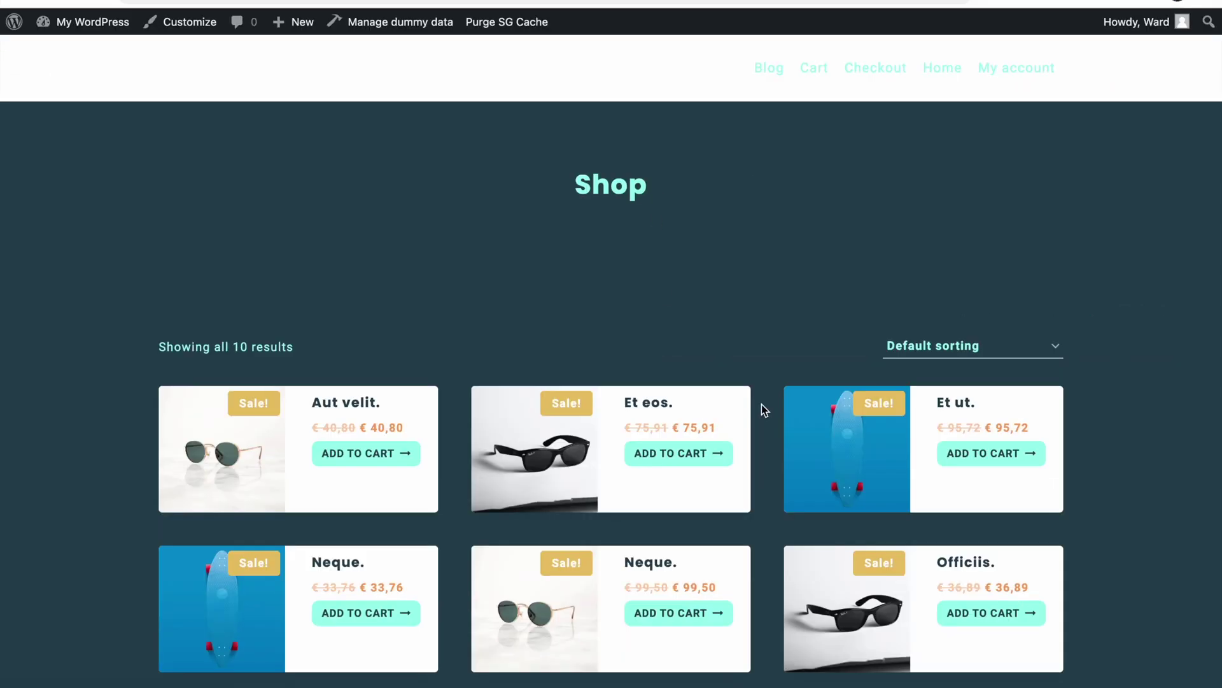
{"action": "scroll", "coordinate": [706, 332], "scroll_direction": "down", "scroll_amount": 7}
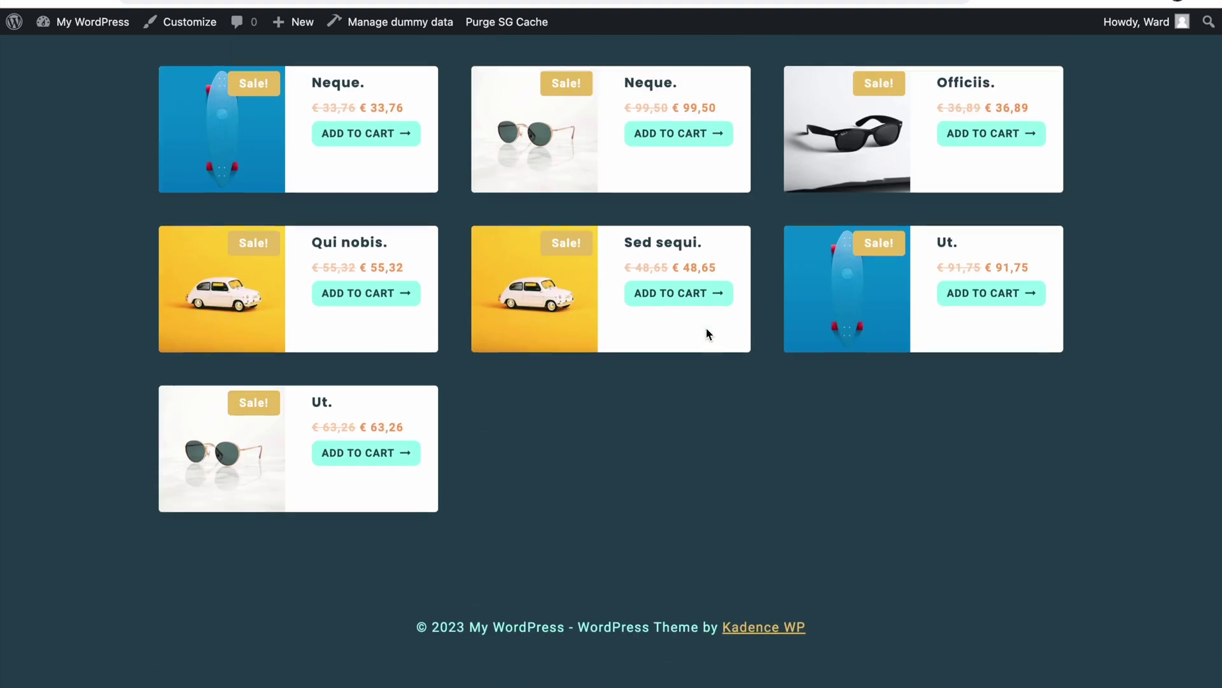
Add Sed sequi. to the cart from the shop and open its product page
{"action": "left_click", "coordinate": [690, 325]}
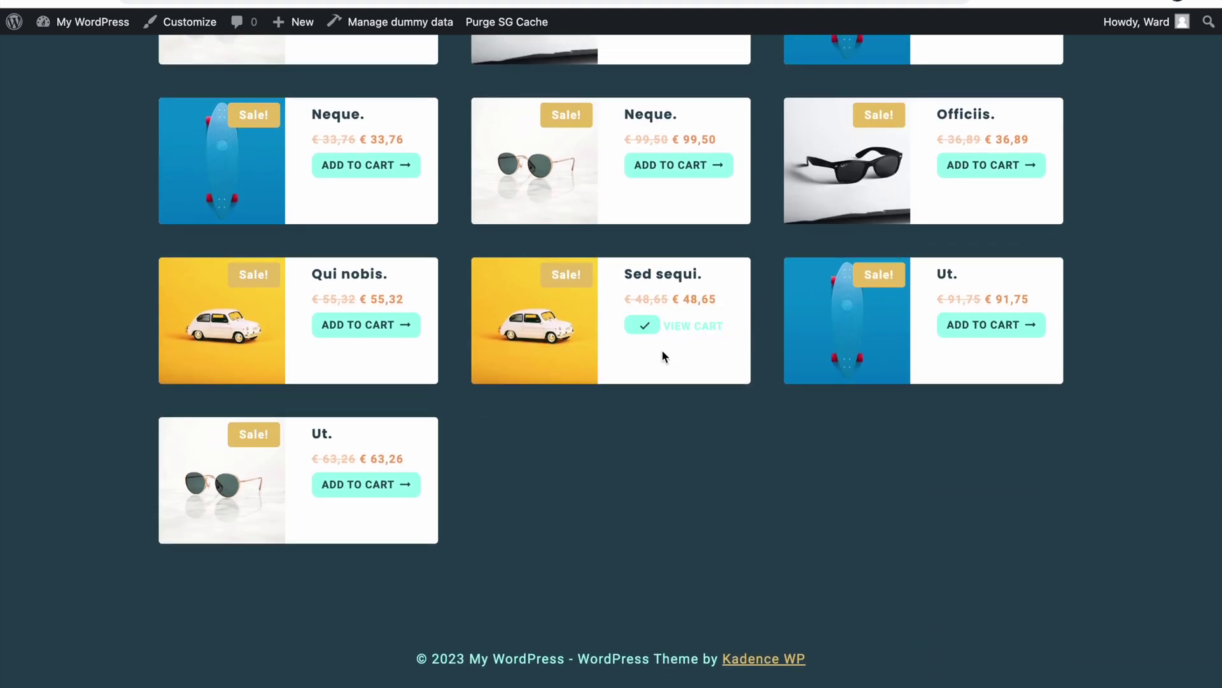
{"action": "left_click", "coordinate": [576, 328]}
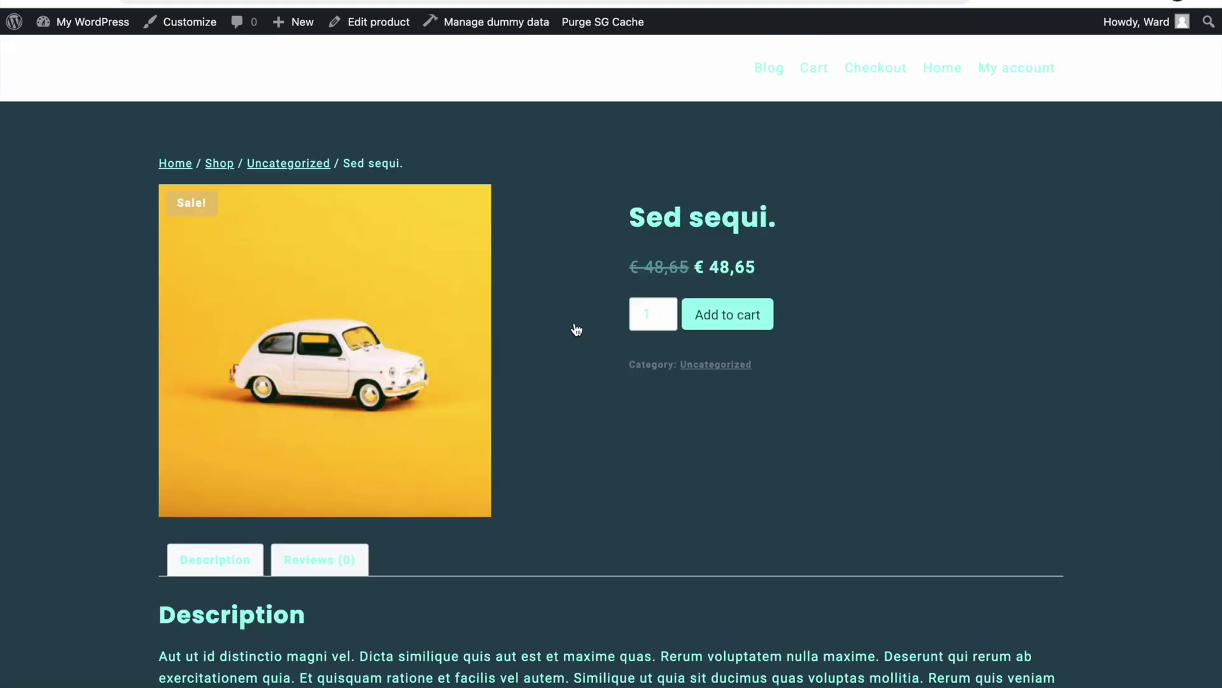
{"action": "scroll", "coordinate": [576, 422], "scroll_direction": "down", "scroll_amount": 8}
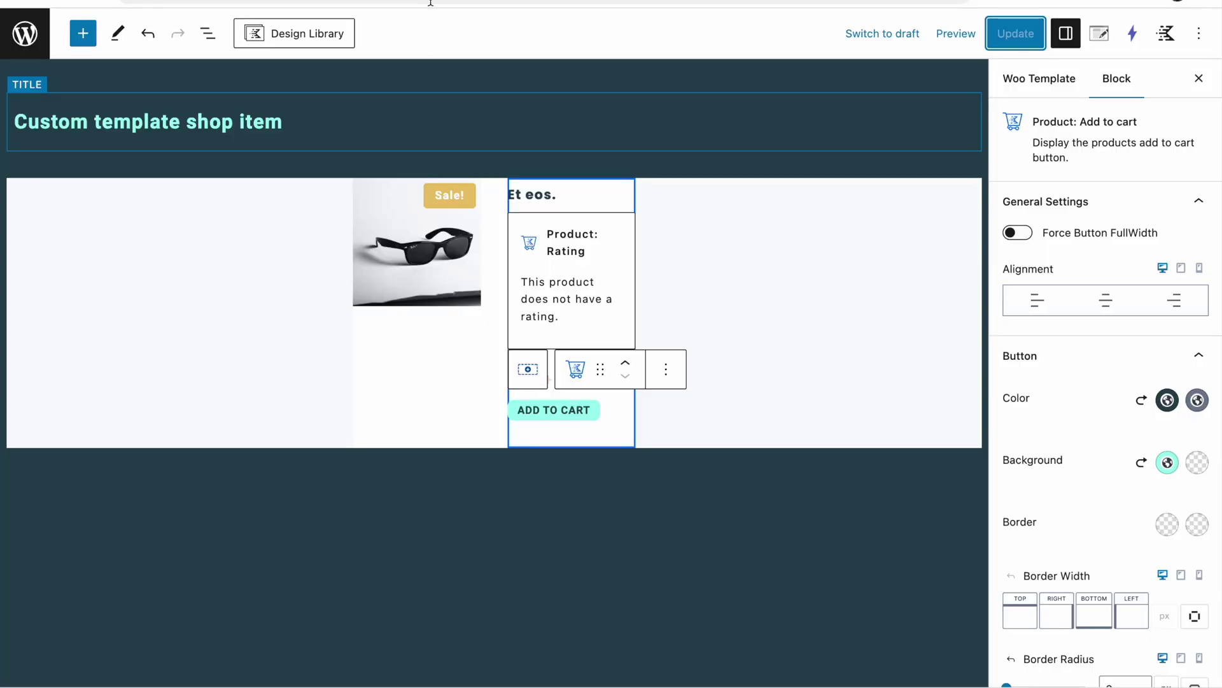
Check the template's display rules, then select the product details Section in List View
{"action": "left_click", "coordinate": [1107, 45]}
{"action": "left_click", "coordinate": [1088, 256]}
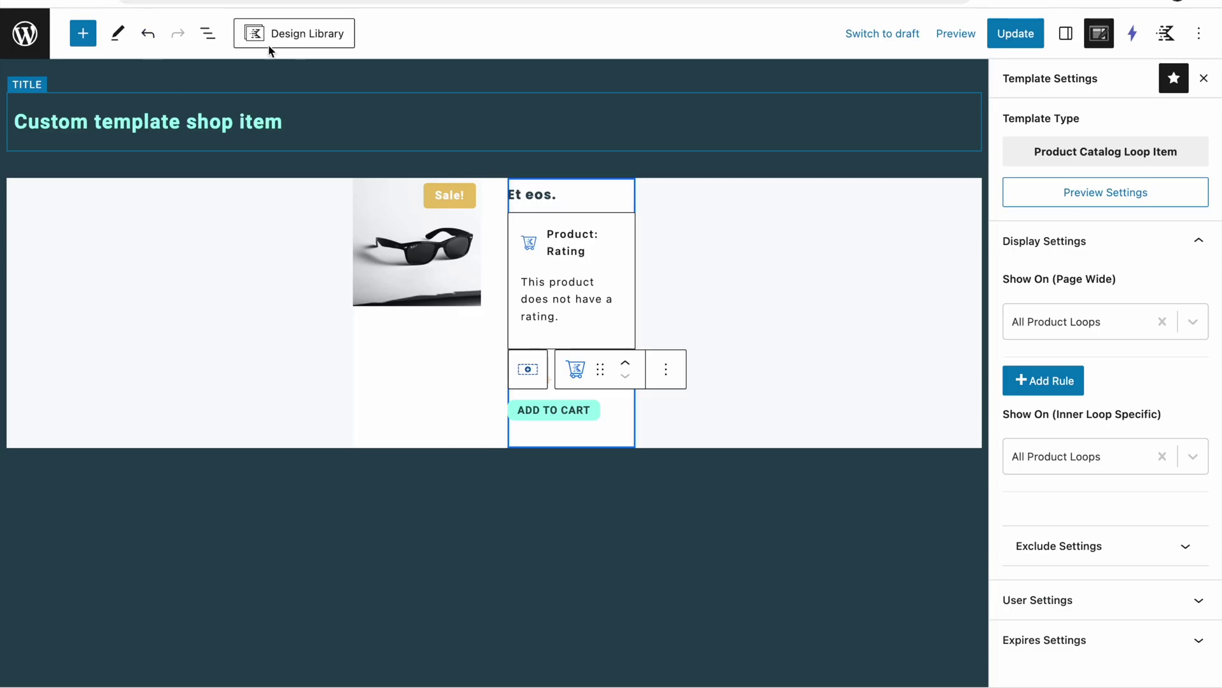
{"action": "left_click", "coordinate": [208, 33]}
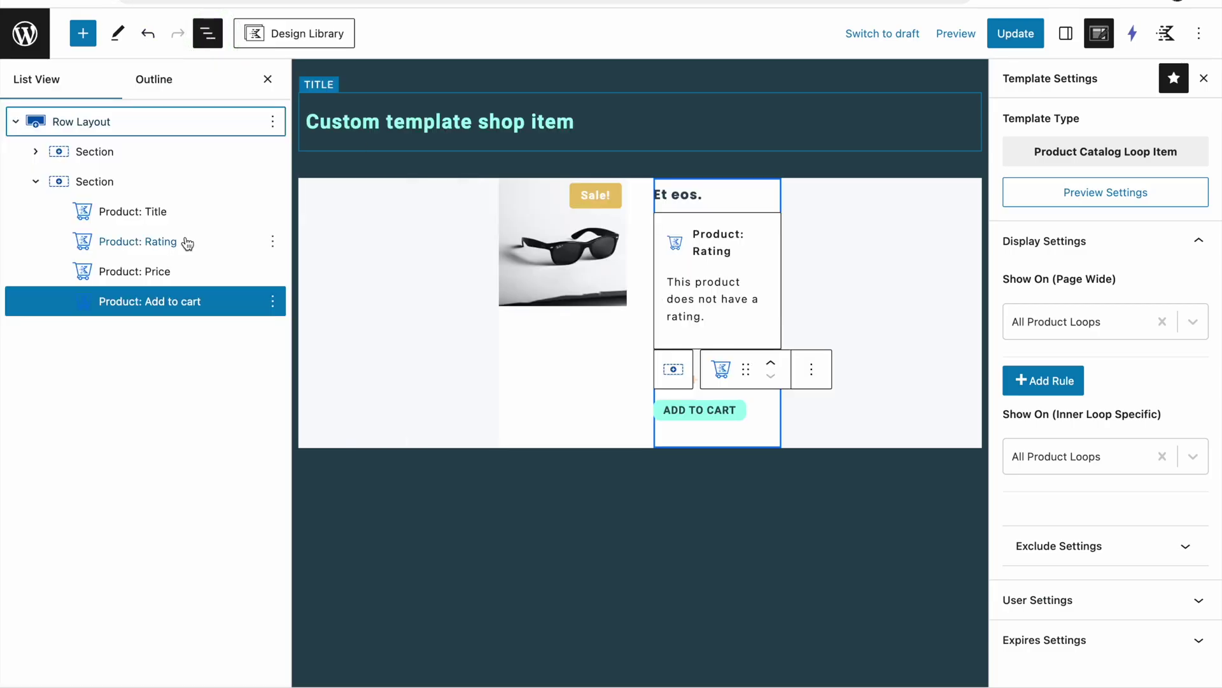
{"action": "left_click", "coordinate": [99, 183]}
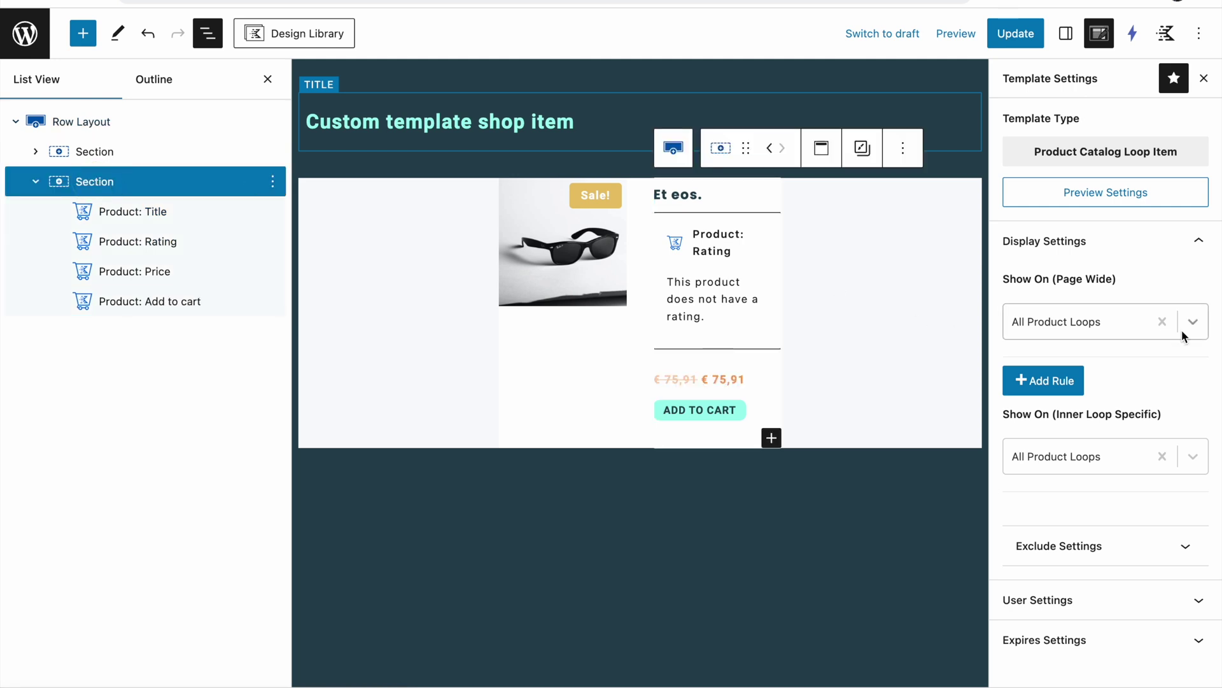
{"action": "left_click", "coordinate": [1073, 38]}
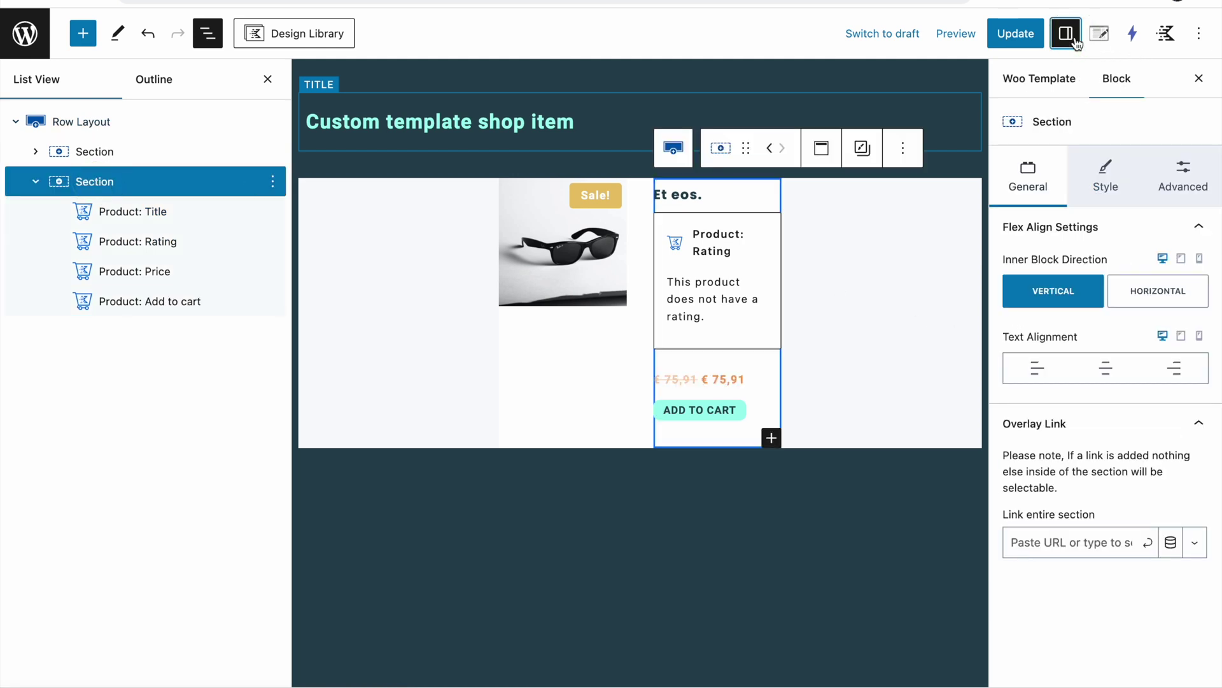
Set the details section's Animate on Scroll to Slide Left, preview it, and save
{"action": "left_click", "coordinate": [1197, 185]}
{"action": "scroll", "coordinate": [1096, 553], "scroll_direction": "down", "scroll_amount": 1}
{"action": "left_click", "coordinate": [1097, 553]}
{"action": "scroll", "coordinate": [1095, 555], "scroll_direction": "down", "scroll_amount": 1}
{"action": "left_click", "coordinate": [1095, 550]}
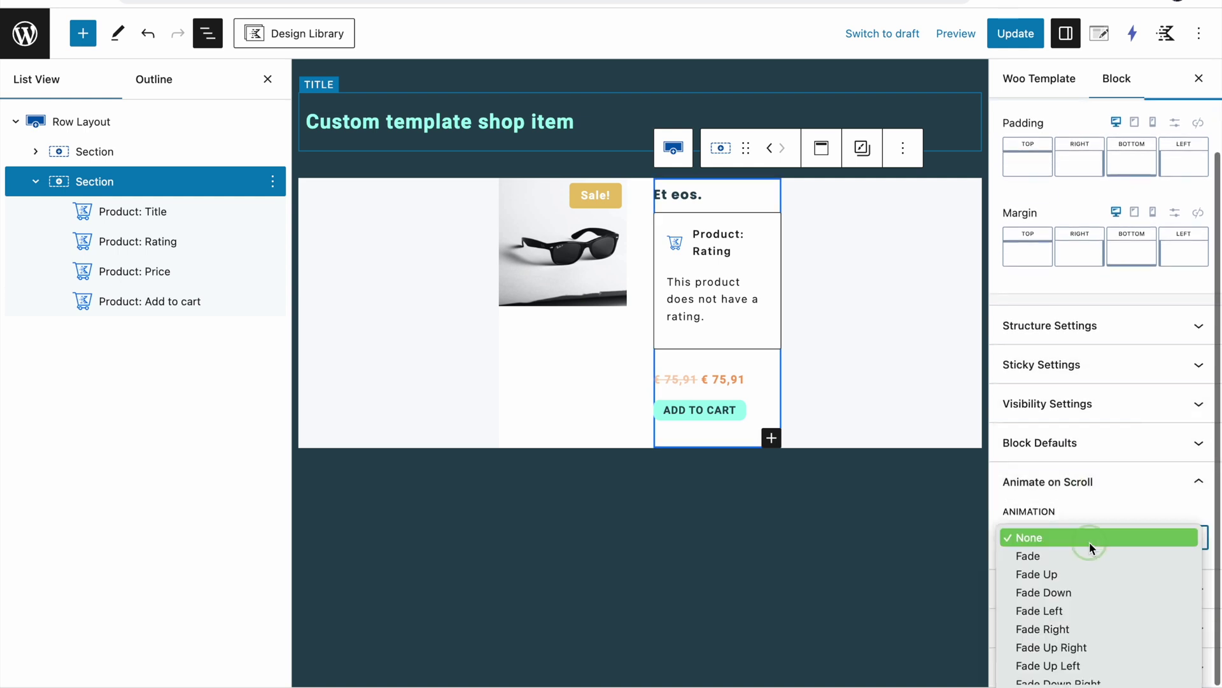
{"action": "scroll", "coordinate": [1091, 547], "scroll_direction": "down", "scroll_amount": 5}
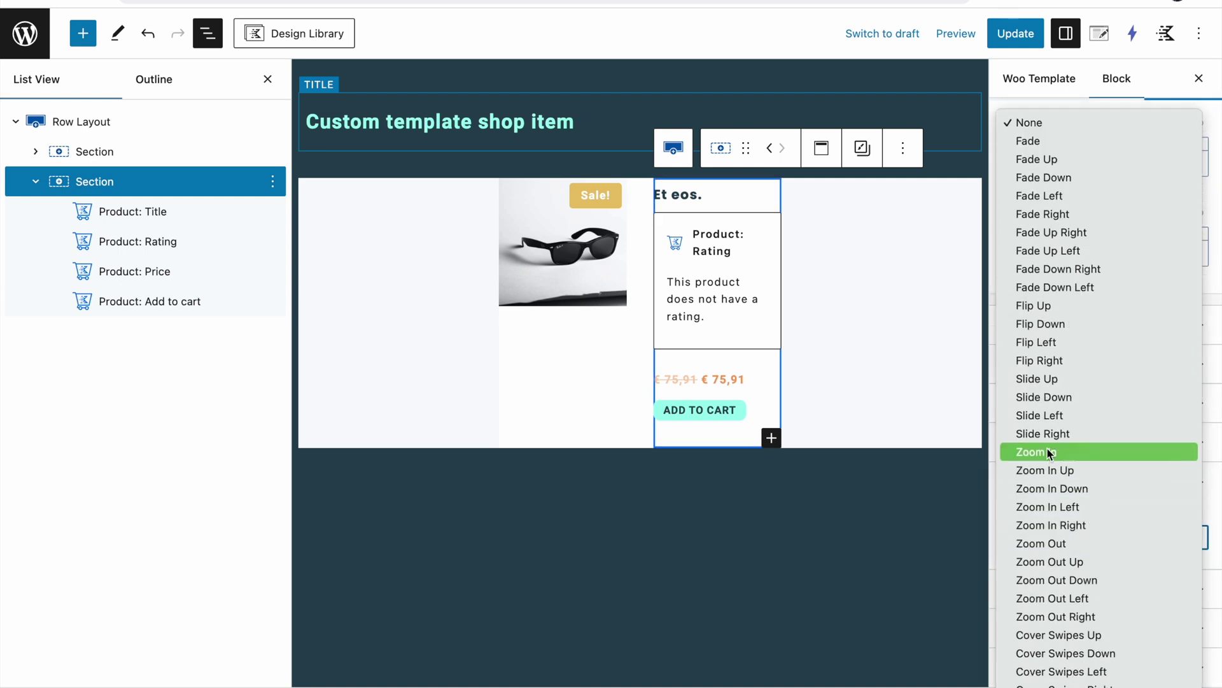
{"action": "left_click", "coordinate": [1053, 415]}
{"action": "scroll", "coordinate": [1059, 447], "scroll_direction": "down", "scroll_amount": 7}
{"action": "left_click", "coordinate": [1018, 654]}
{"action": "left_click", "coordinate": [1016, 35]}
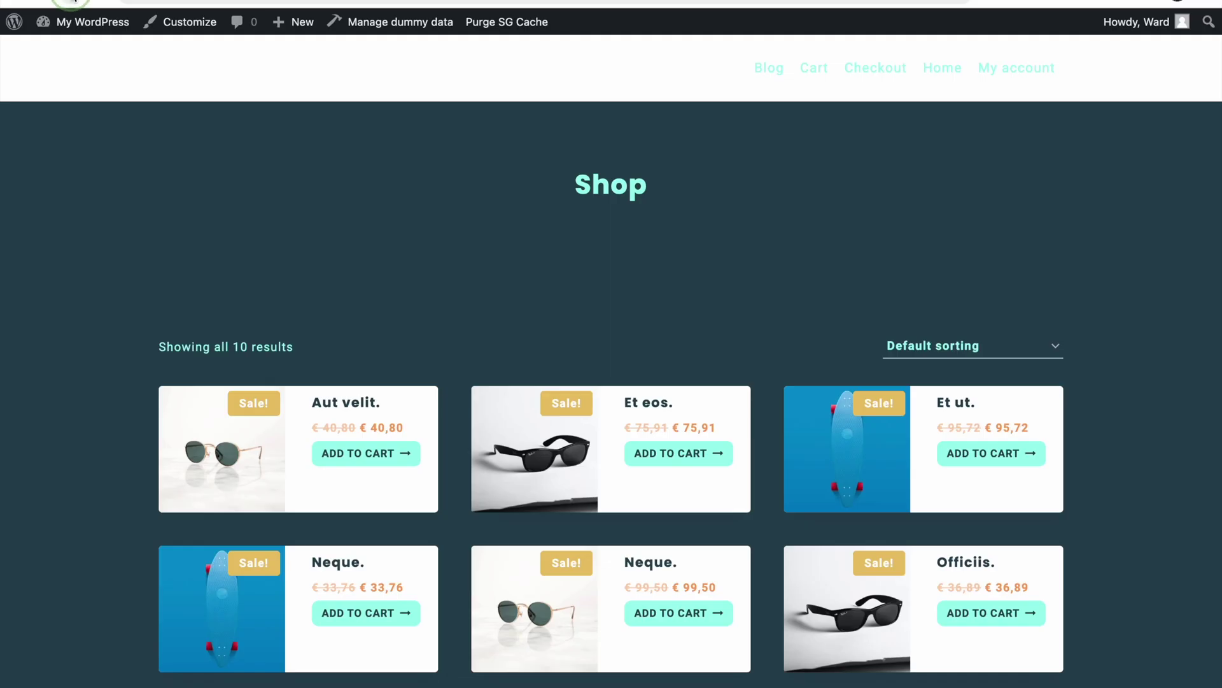
Give the Slide Left animation 350 duration, ease-in-out easing and a 300 start delay, then save
{"action": "scroll", "coordinate": [109, 200], "scroll_direction": "down", "scroll_amount": 5}
{"action": "scroll", "coordinate": [109, 201], "scroll_direction": "down", "scroll_amount": 2}
{"action": "scroll", "coordinate": [108, 201], "scroll_direction": "up", "scroll_amount": 10}
{"action": "scroll", "coordinate": [108, 200], "scroll_direction": "down", "scroll_amount": 10}
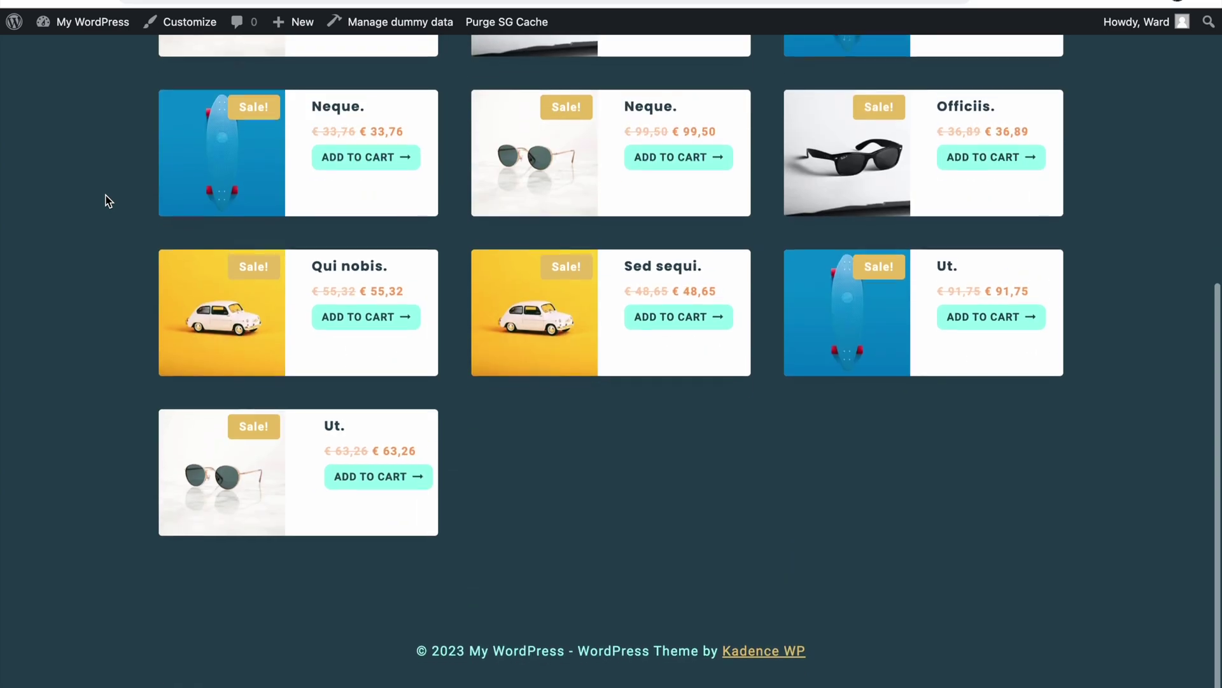
{"action": "scroll", "coordinate": [108, 200], "scroll_direction": "up", "scroll_amount": 10}
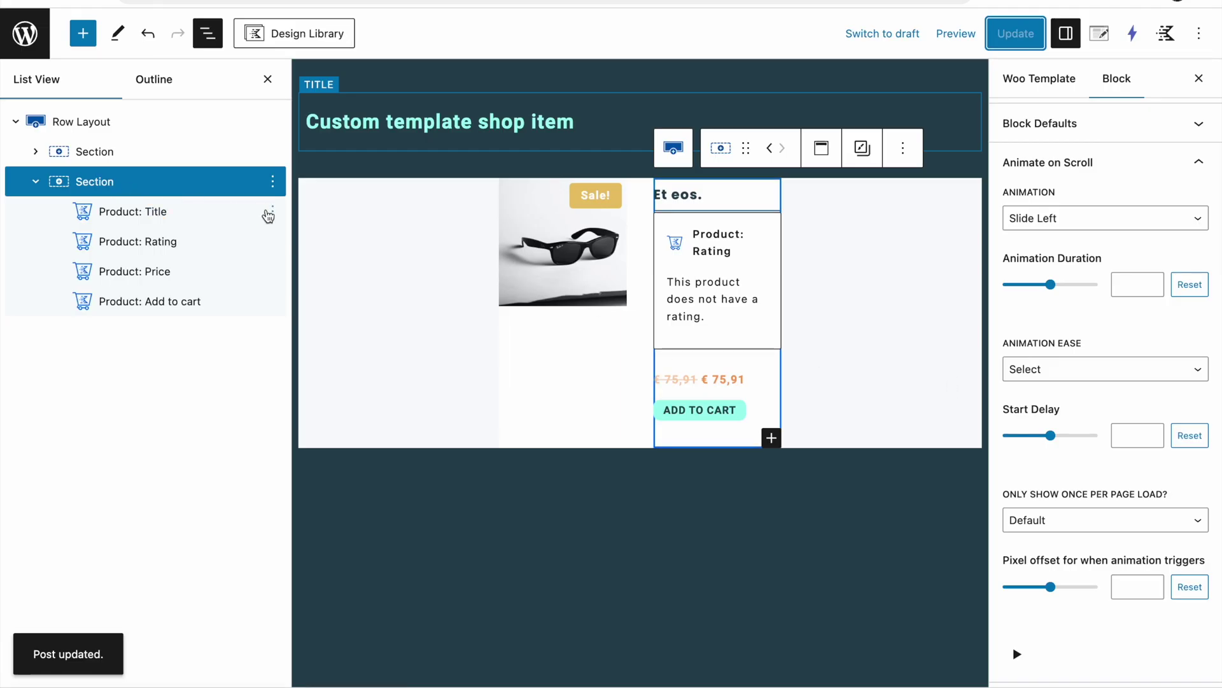
{"action": "left_click", "coordinate": [1130, 284]}
{"action": "type", "text": "350"}
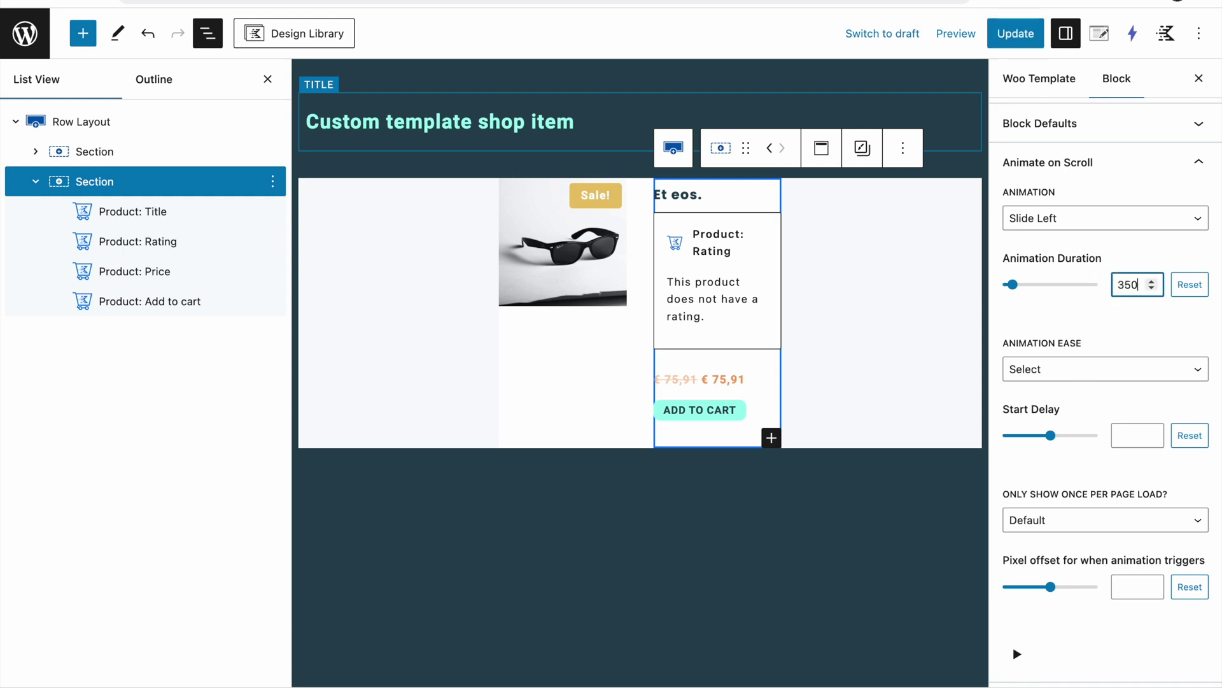
{"action": "left_click", "coordinate": [1095, 370]}
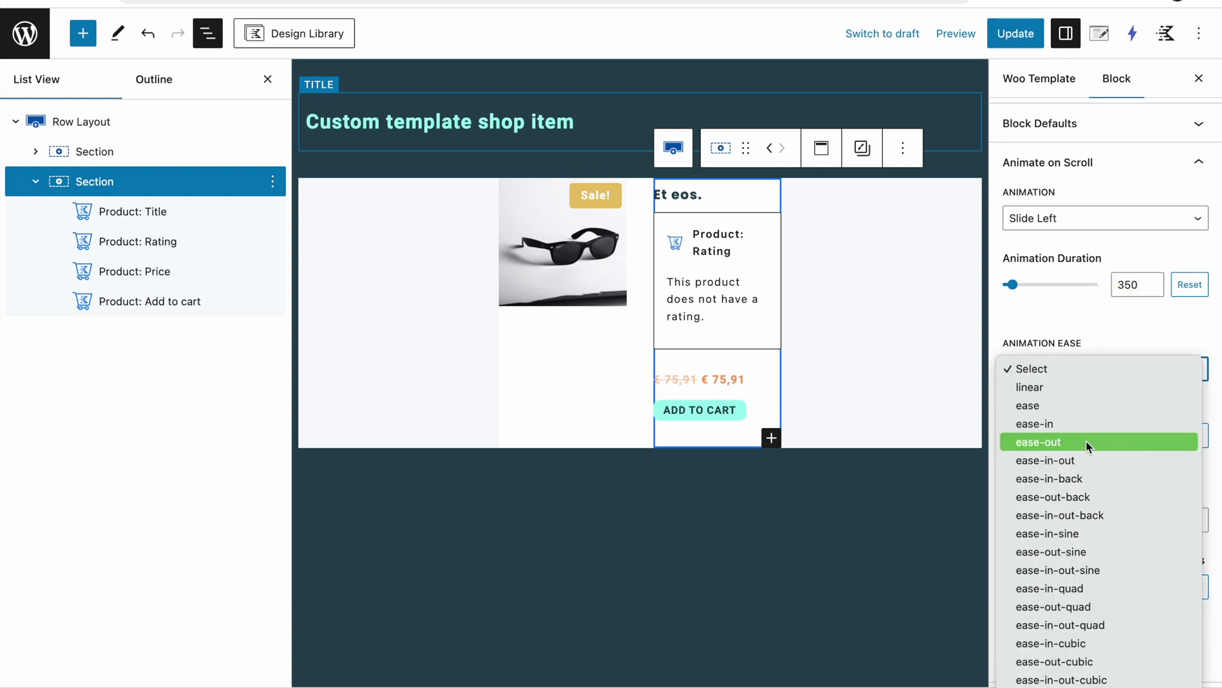
{"action": "left_click", "coordinate": [1087, 457]}
{"action": "scroll", "coordinate": [1075, 478], "scroll_direction": "down", "scroll_amount": 2}
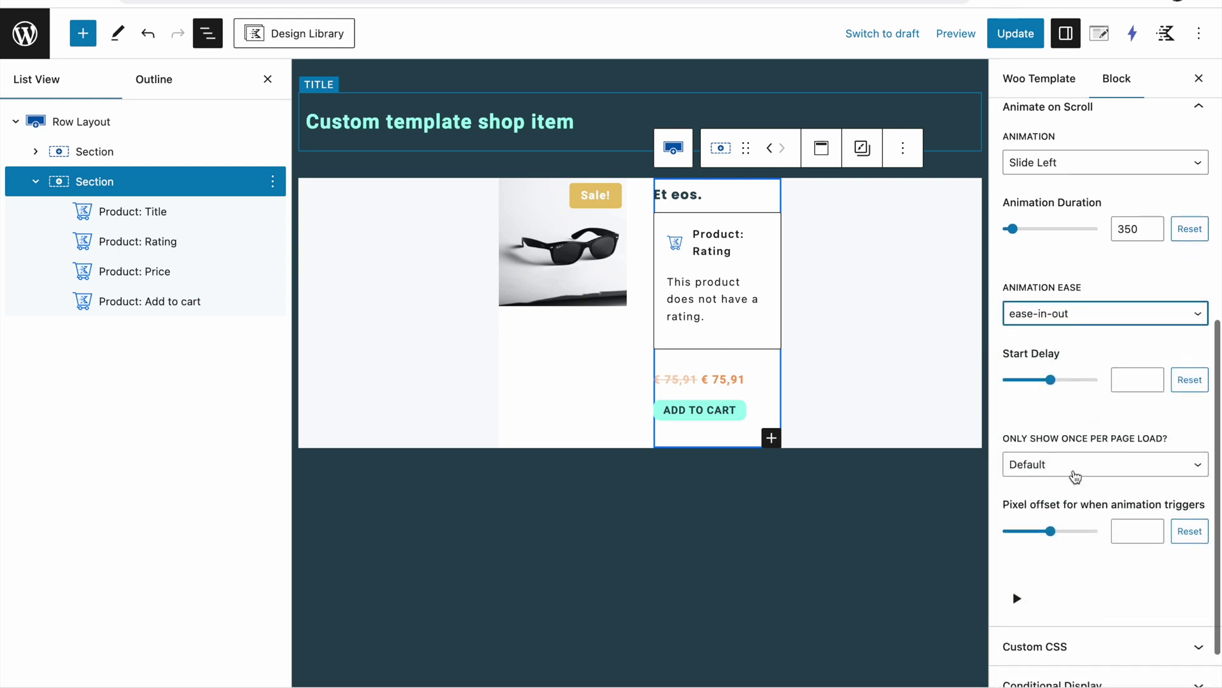
{"action": "left_click", "coordinate": [1127, 371]}
{"action": "type", "text": "300"}
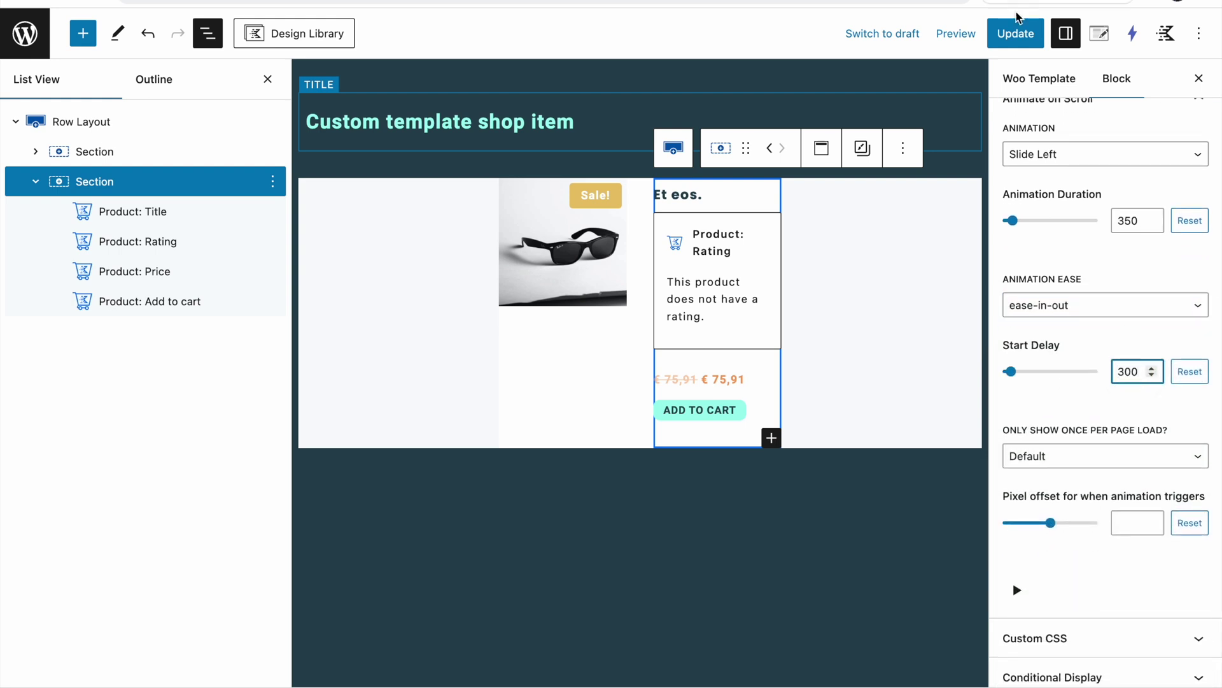
{"action": "left_click", "coordinate": [1017, 25]}
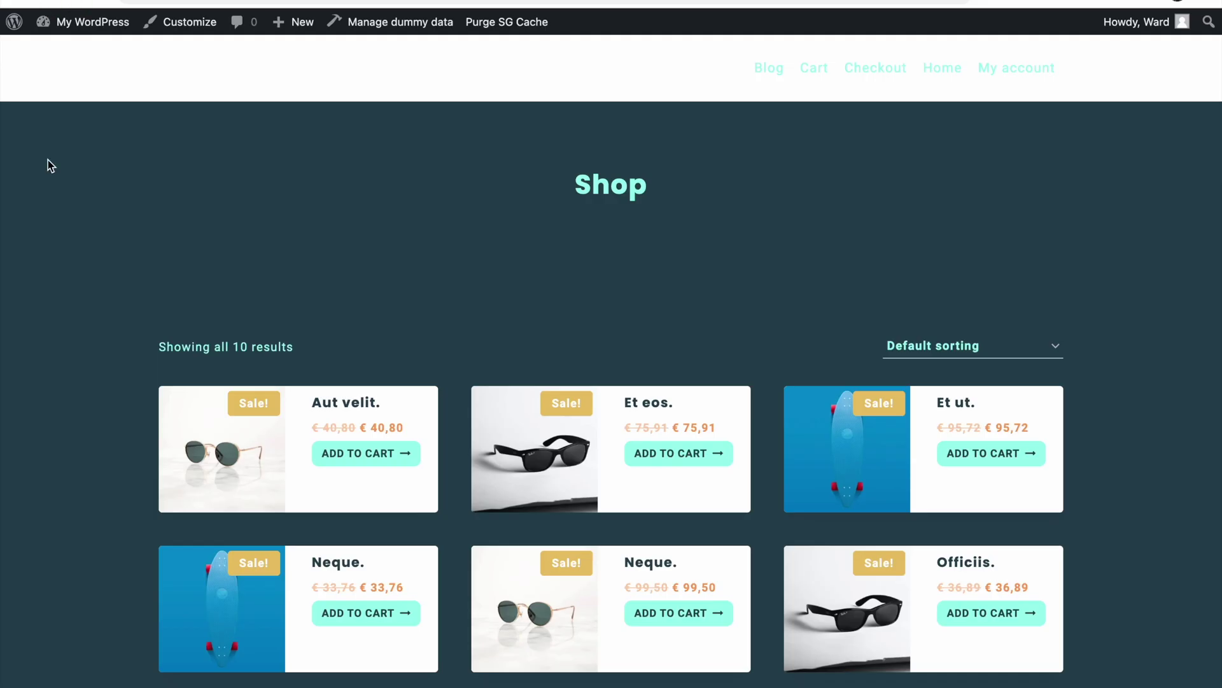
Reload the Shop page to replay the details section's scroll animation
{"action": "scroll", "coordinate": [129, 260], "scroll_direction": "down", "scroll_amount": 7}
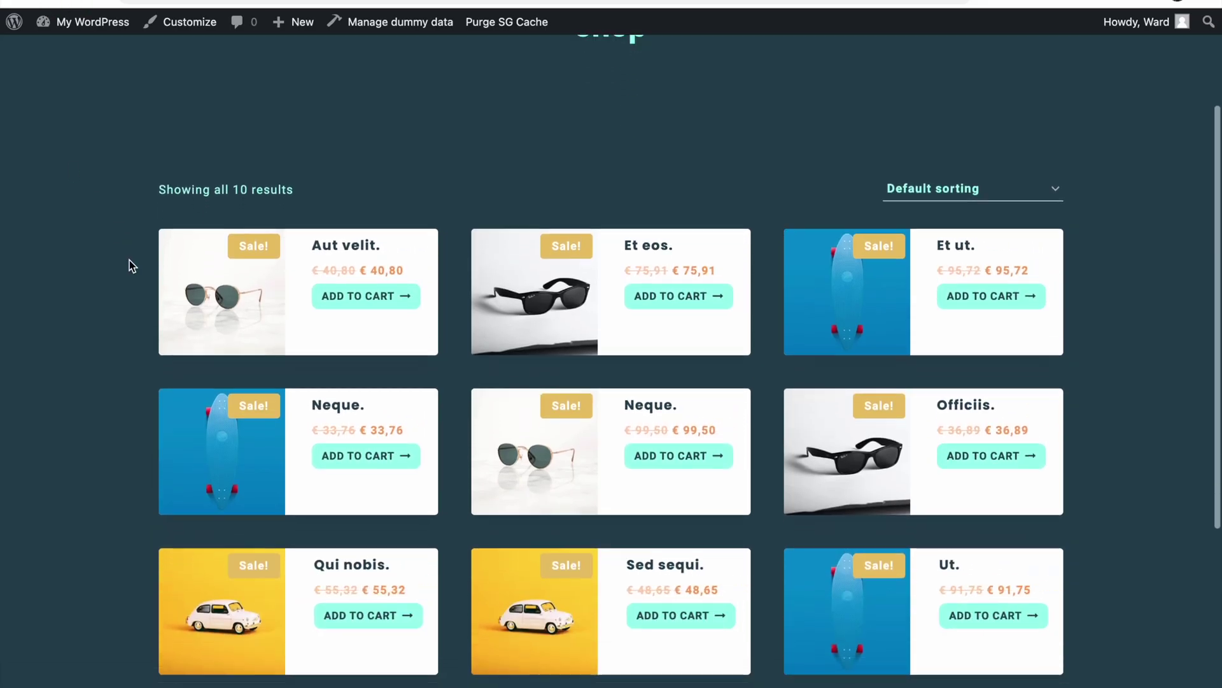
{"action": "key", "text": "super+r"}
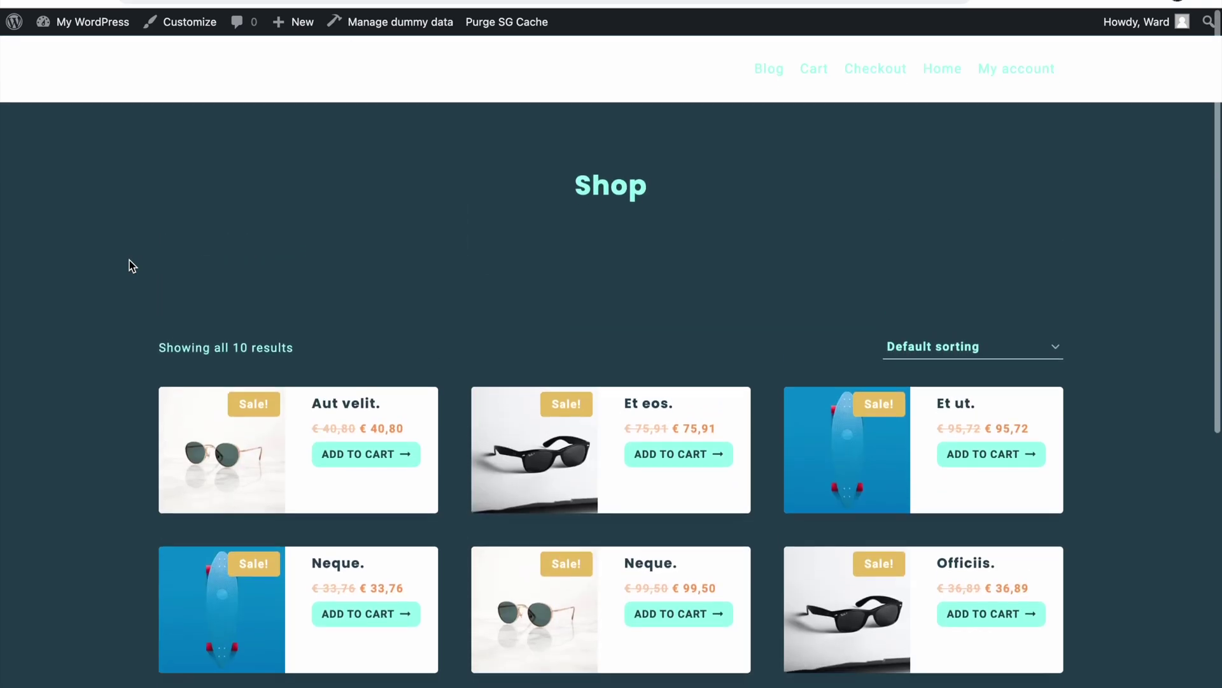
{"action": "scroll", "coordinate": [145, 418], "scroll_direction": "down", "scroll_amount": 7}
{"action": "scroll", "coordinate": [150, 350], "scroll_direction": "up", "scroll_amount": 10}
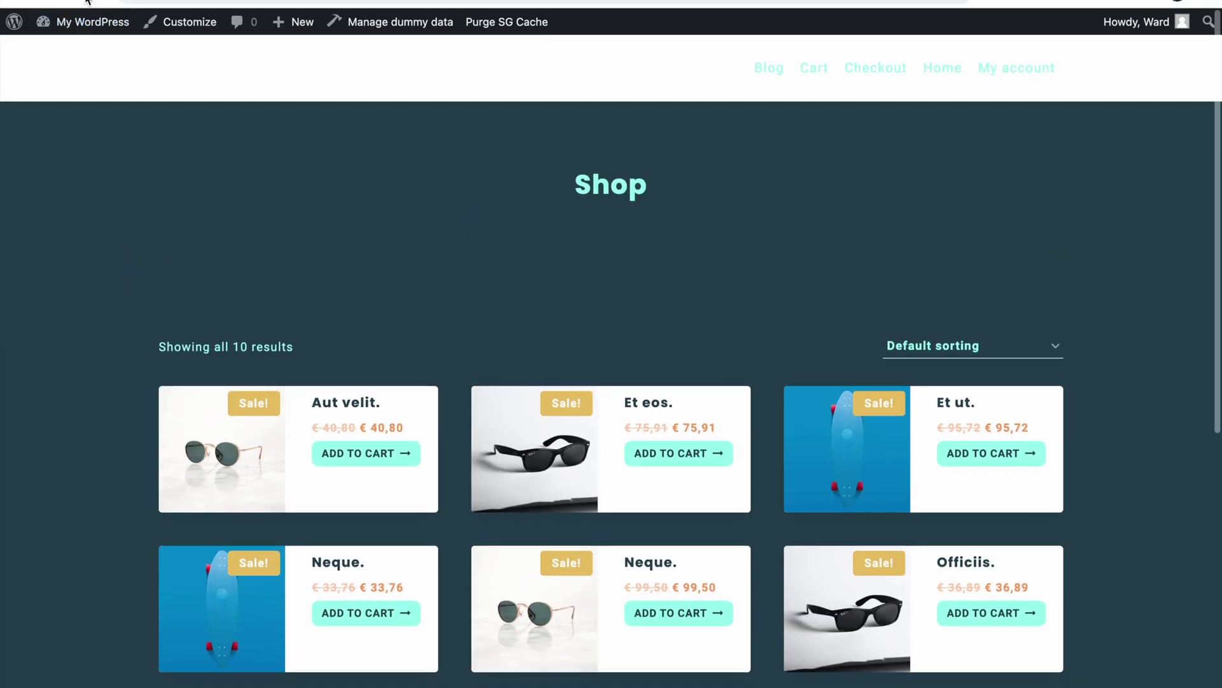
Give the product image section a Fade animate-on-scroll effect
{"action": "left_click", "coordinate": [127, 36]}
{"action": "left_click", "coordinate": [102, 151]}
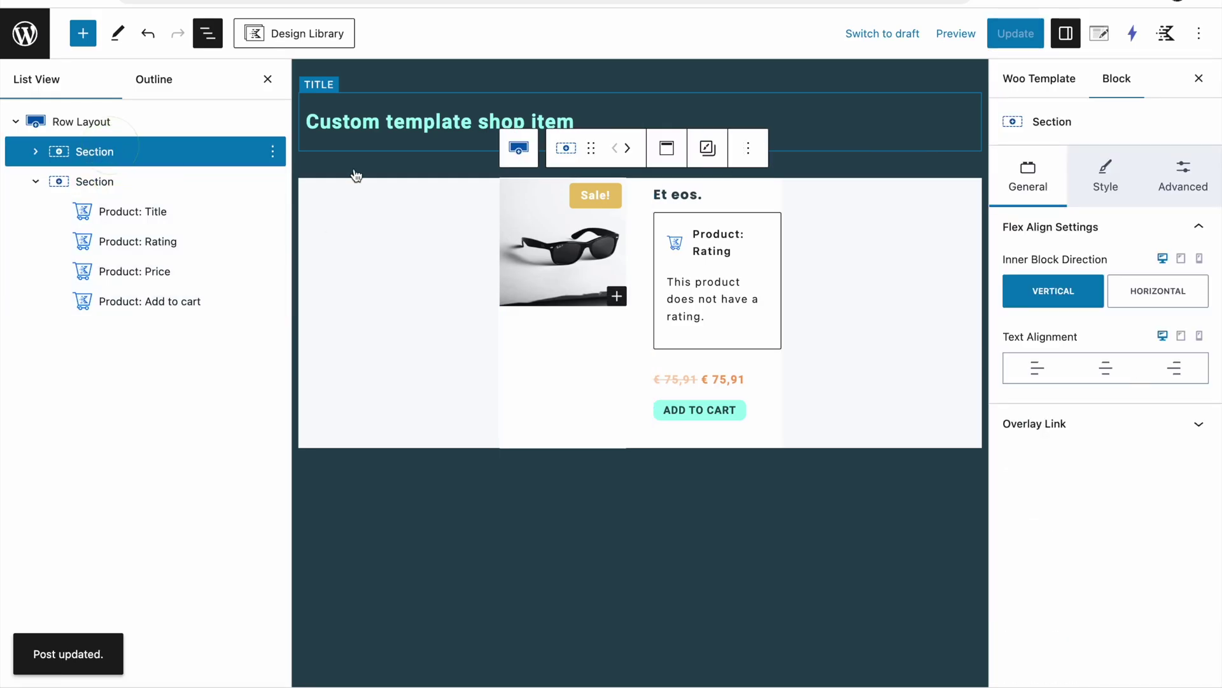
{"action": "left_click", "coordinate": [1177, 185]}
{"action": "scroll", "coordinate": [1114, 518], "scroll_direction": "down", "scroll_amount": 1}
{"action": "left_click", "coordinate": [1078, 550]}
{"action": "scroll", "coordinate": [1079, 559], "scroll_direction": "down", "scroll_amount": 1}
{"action": "left_click", "coordinate": [1079, 559]}
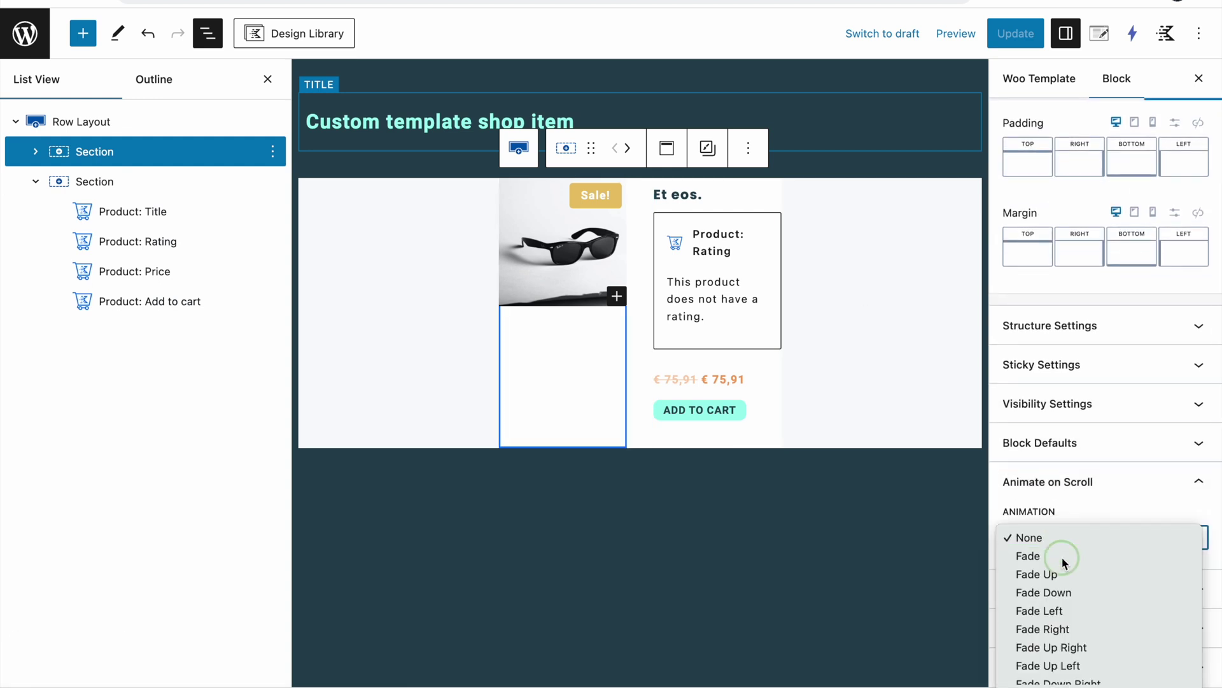
{"action": "left_click", "coordinate": [1062, 557]}
Set the Fade to ease-in-out easing, 300 start delay and 300 duration, then save
{"action": "scroll", "coordinate": [1075, 535], "scroll_direction": "down", "scroll_amount": 2}
{"action": "left_click", "coordinate": [1076, 517]}
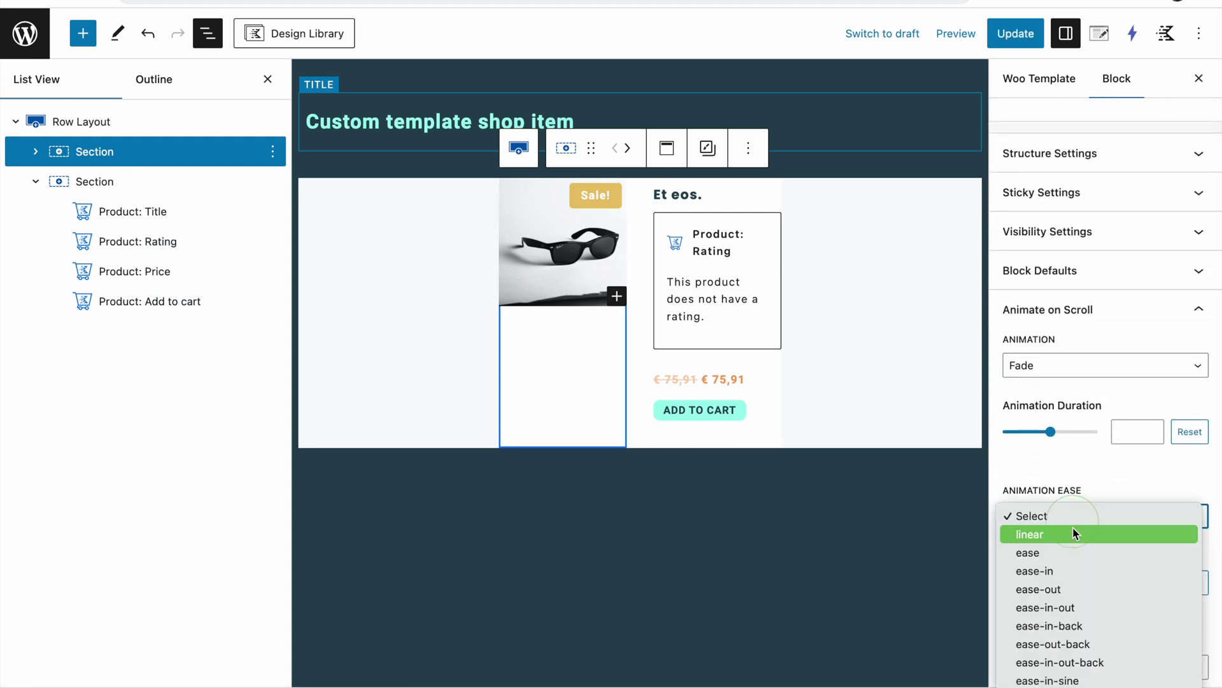
{"action": "left_click", "coordinate": [1070, 584]}
{"action": "scroll", "coordinate": [1070, 582], "scroll_direction": "down", "scroll_amount": 4}
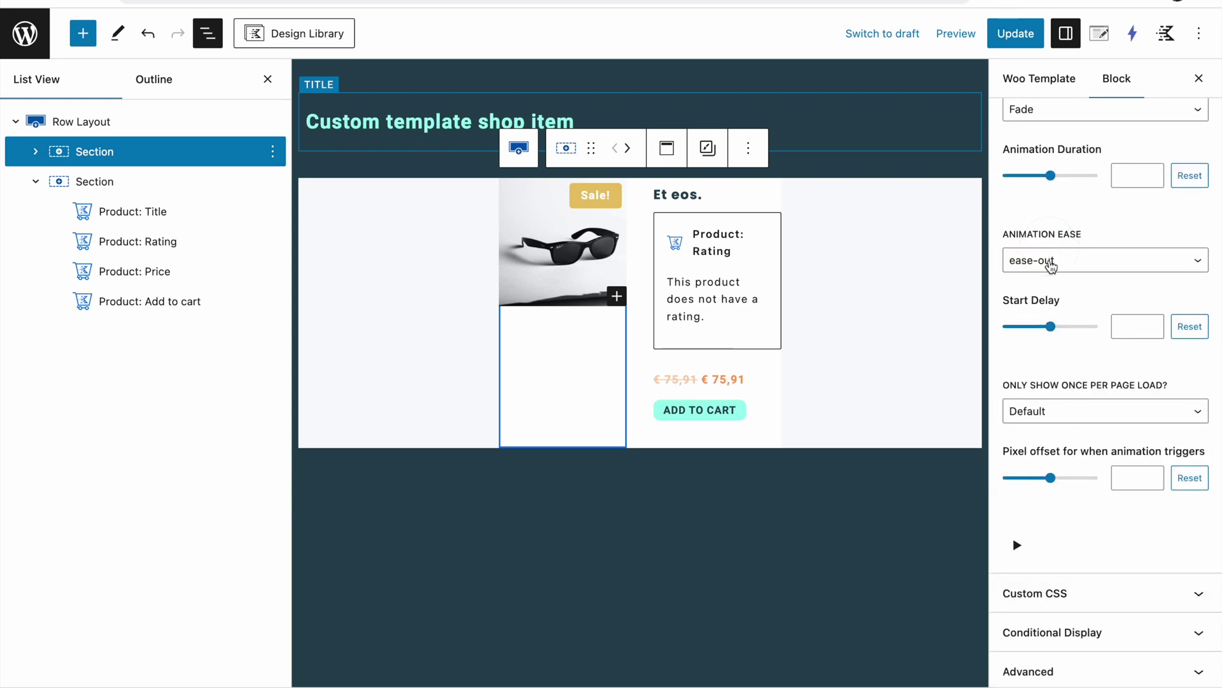
{"action": "left_click", "coordinate": [1051, 261]}
{"action": "left_click", "coordinate": [1051, 277]}
{"action": "left_click", "coordinate": [1121, 325]}
{"action": "type", "text": "300"}
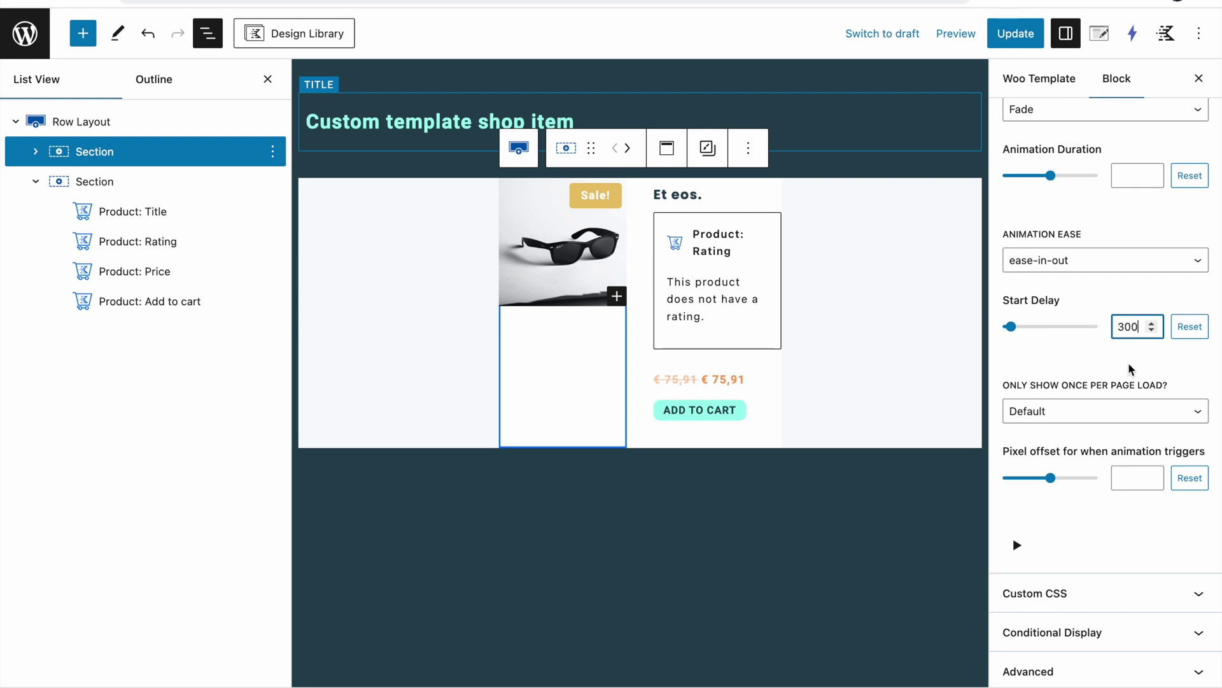
{"action": "left_click", "coordinate": [1121, 175]}
{"action": "type", "text": "300"}
{"action": "left_click", "coordinate": [1015, 33]}
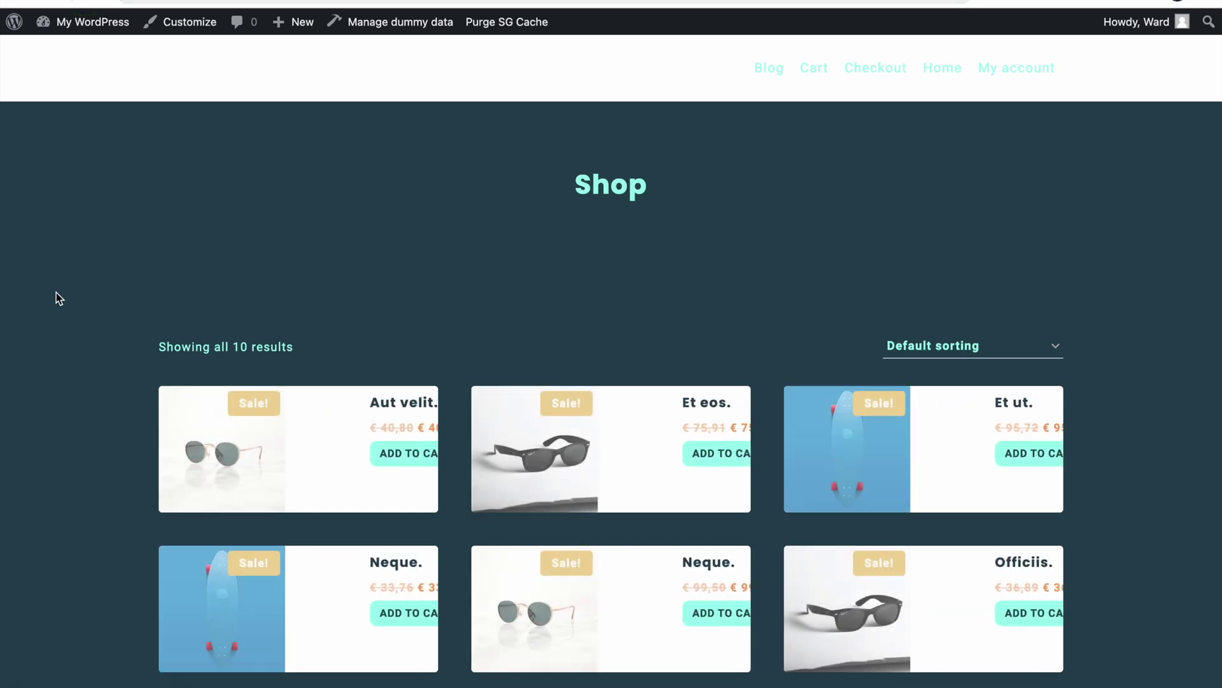
{"action": "scroll", "coordinate": [56, 295], "scroll_direction": "down", "scroll_amount": 5}
Scroll the Shop page to watch the product animations, then return to the 'Custom template shop item' editor
{"action": "scroll", "coordinate": [56, 293], "scroll_direction": "down", "scroll_amount": 2}
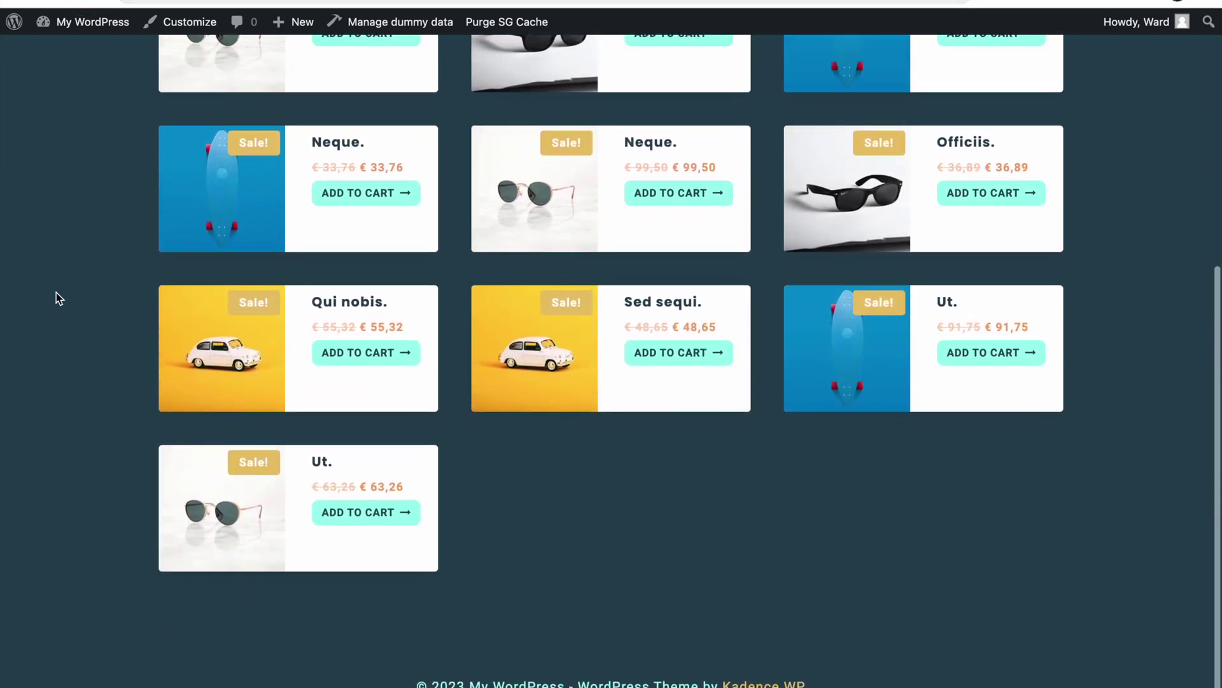
{"action": "scroll", "coordinate": [56, 293], "scroll_direction": "up", "scroll_amount": 7}
{"action": "scroll", "coordinate": [56, 294], "scroll_direction": "down", "scroll_amount": 6}
{"action": "scroll", "coordinate": [56, 292], "scroll_direction": "down", "scroll_amount": 2}
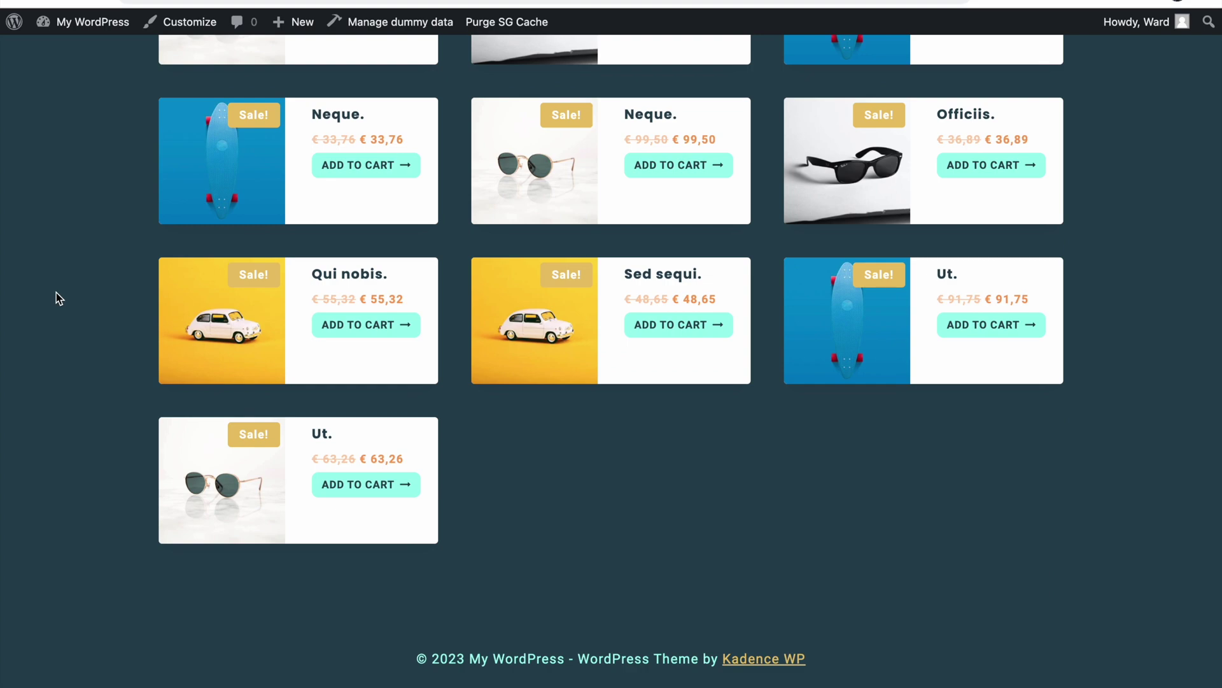
{"action": "scroll", "coordinate": [56, 292], "scroll_direction": "up", "scroll_amount": 7}
{"action": "scroll", "coordinate": [56, 292], "scroll_direction": "down", "scroll_amount": 7}
{"action": "scroll", "coordinate": [56, 280], "scroll_direction": "up", "scroll_amount": 7}
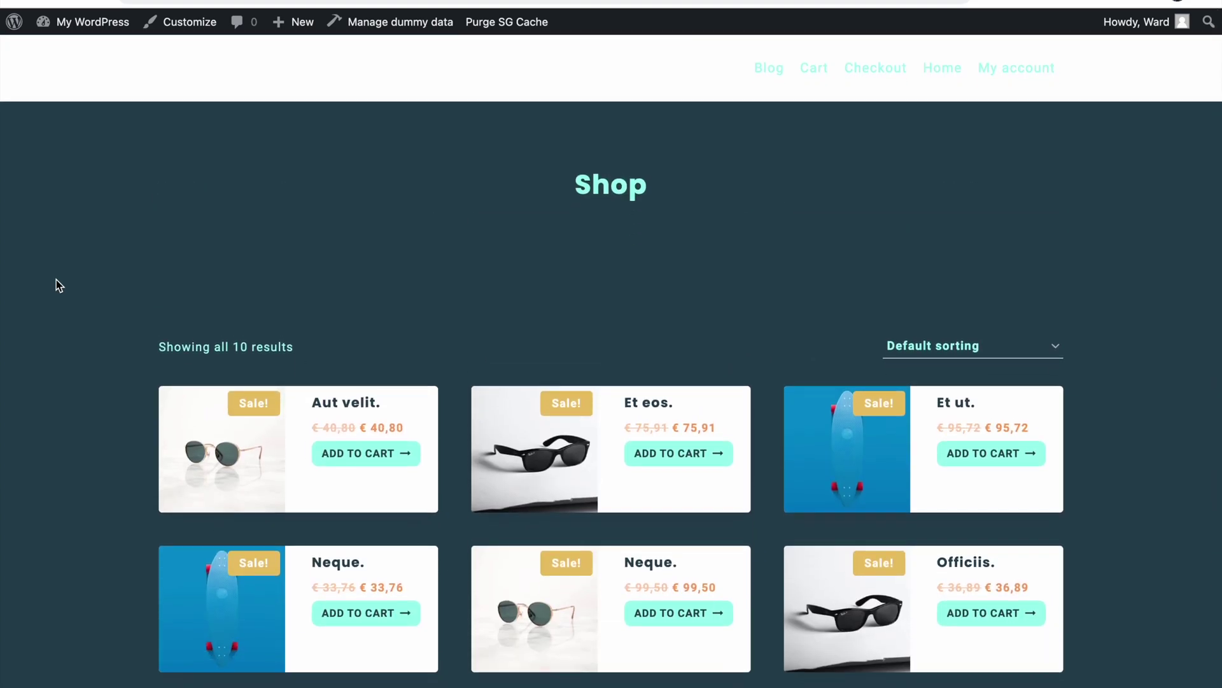
{"action": "key", "text": "ctrl+shift+Tab"}
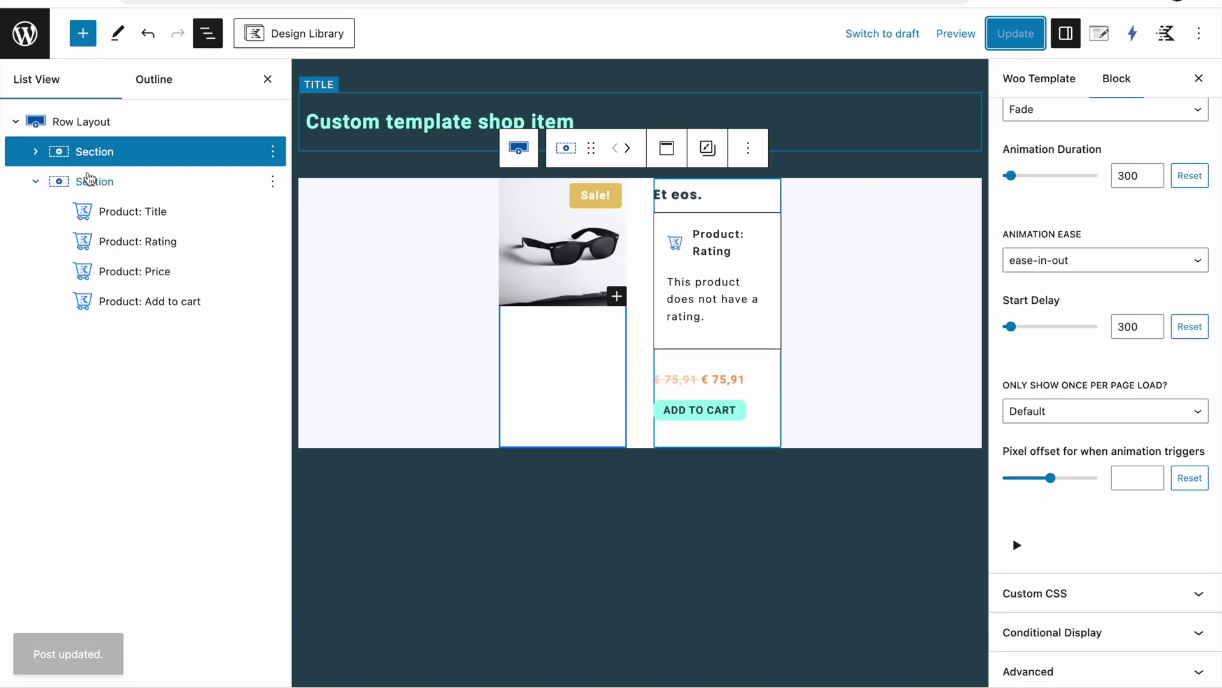
{"action": "scroll", "coordinate": [1064, 437], "scroll_direction": "up", "scroll_amount": 8}
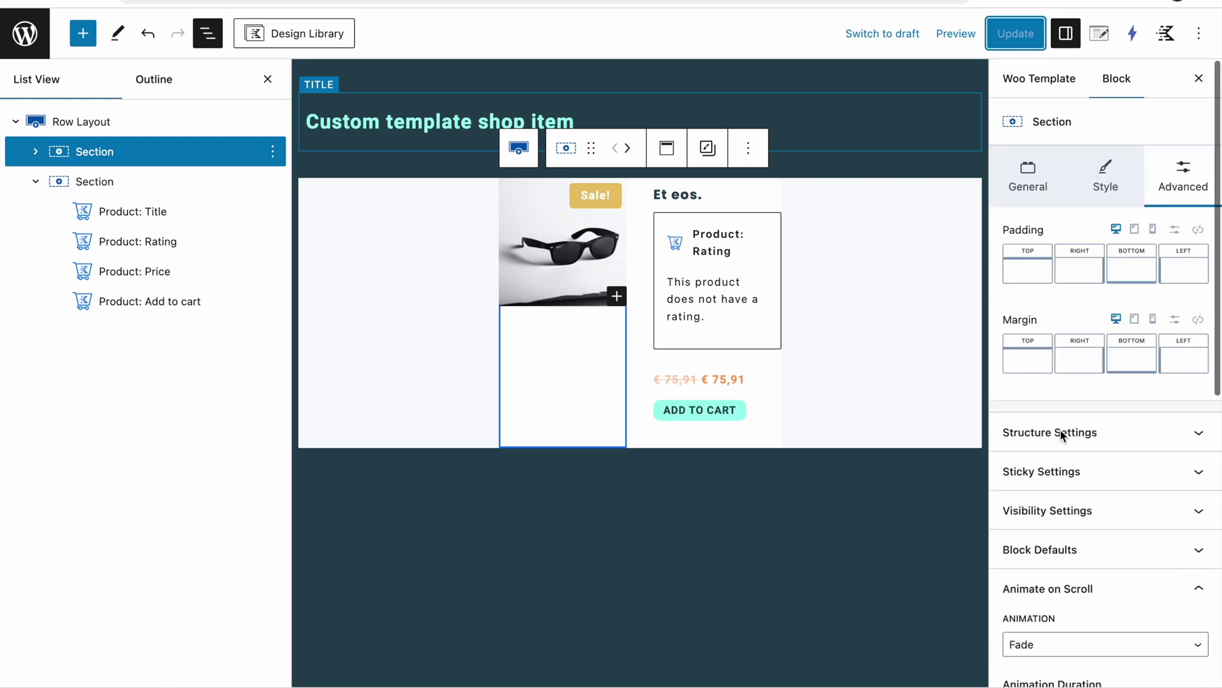